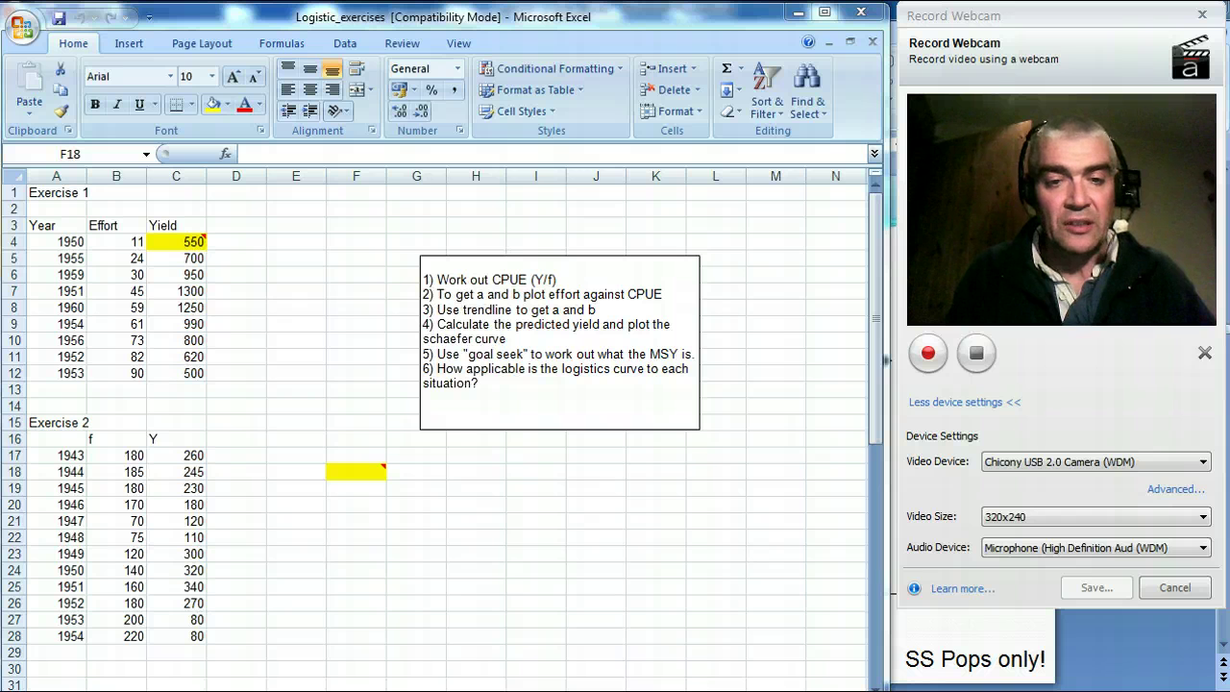
Switch to the PowerPoint 'Surplus yield model' lecture slide
{"action": "key", "text": "alt+Tab"}
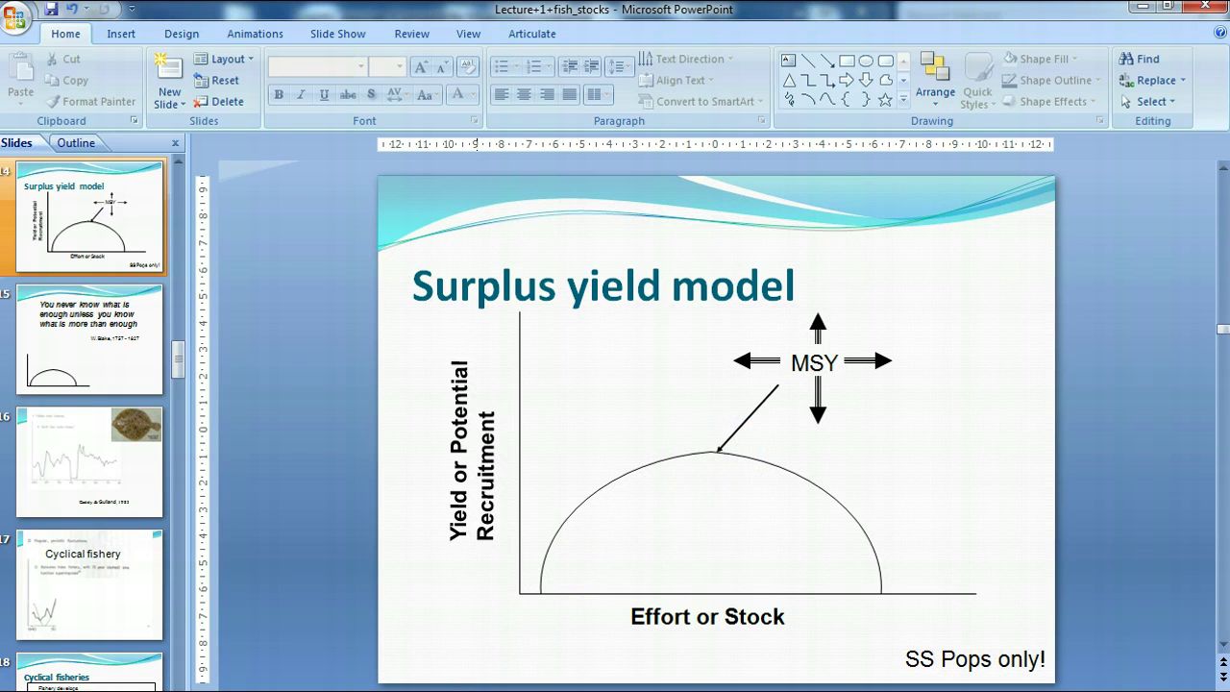
Return to the exercise workbook and enter the heading 'CPUE' in D3
{"action": "key", "text": "alt+Tab"}
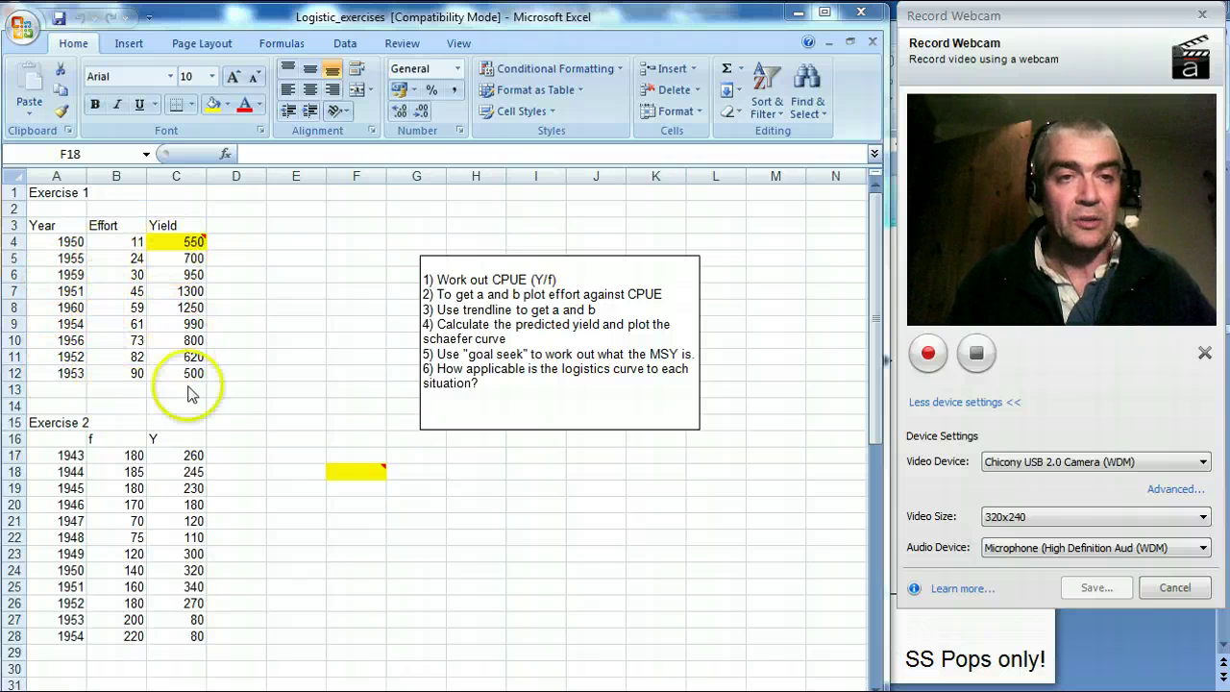
{"action": "left_click", "coordinate": [236, 225]}
{"action": "type", "text": "CPUE"}
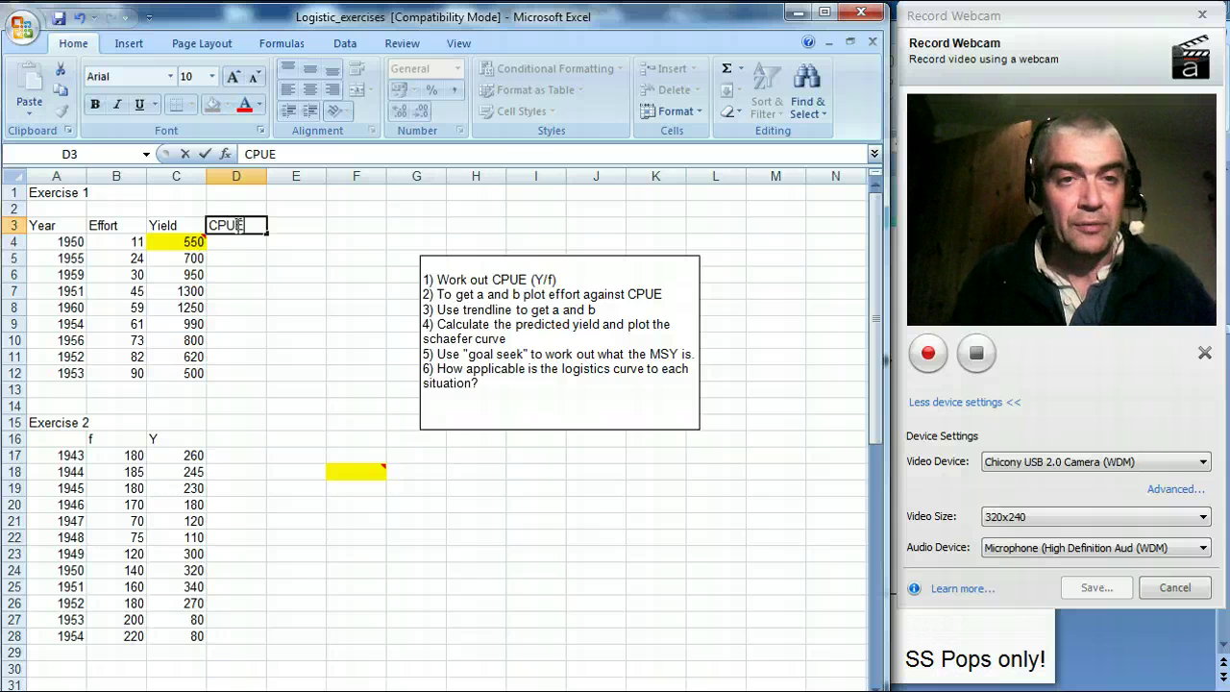
{"action": "key", "text": "Return"}
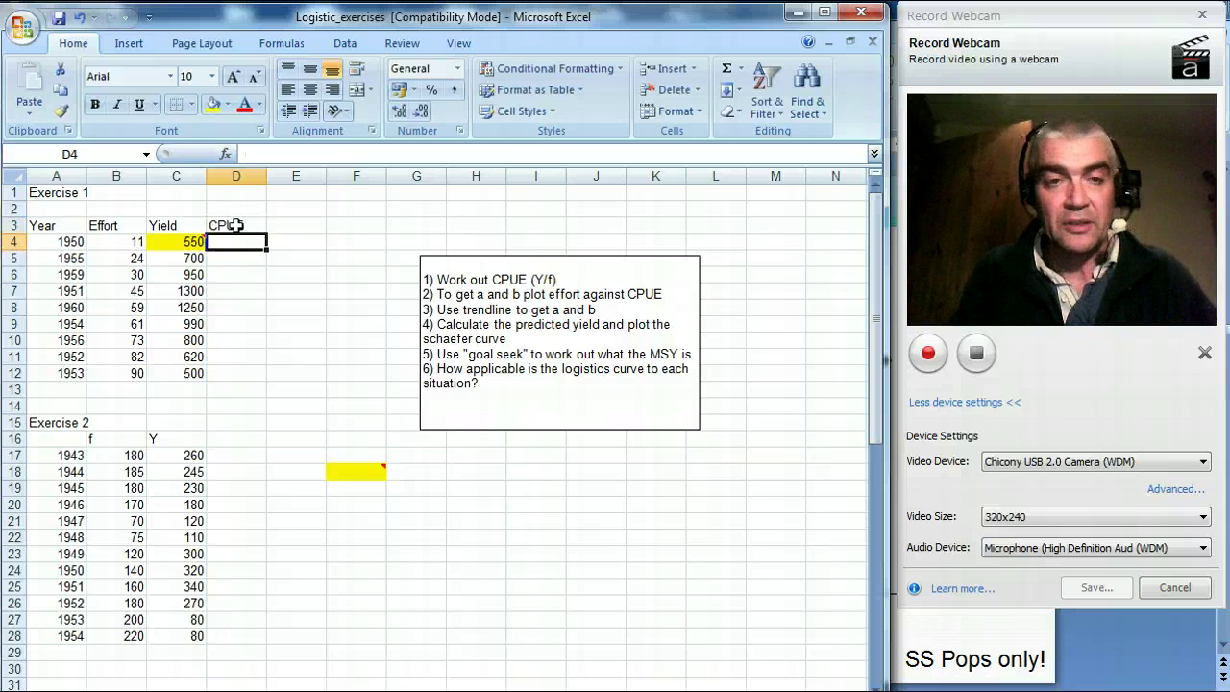
Enter =C4/B4 in D4 and fill it down through D12
{"action": "type", "text": "="}
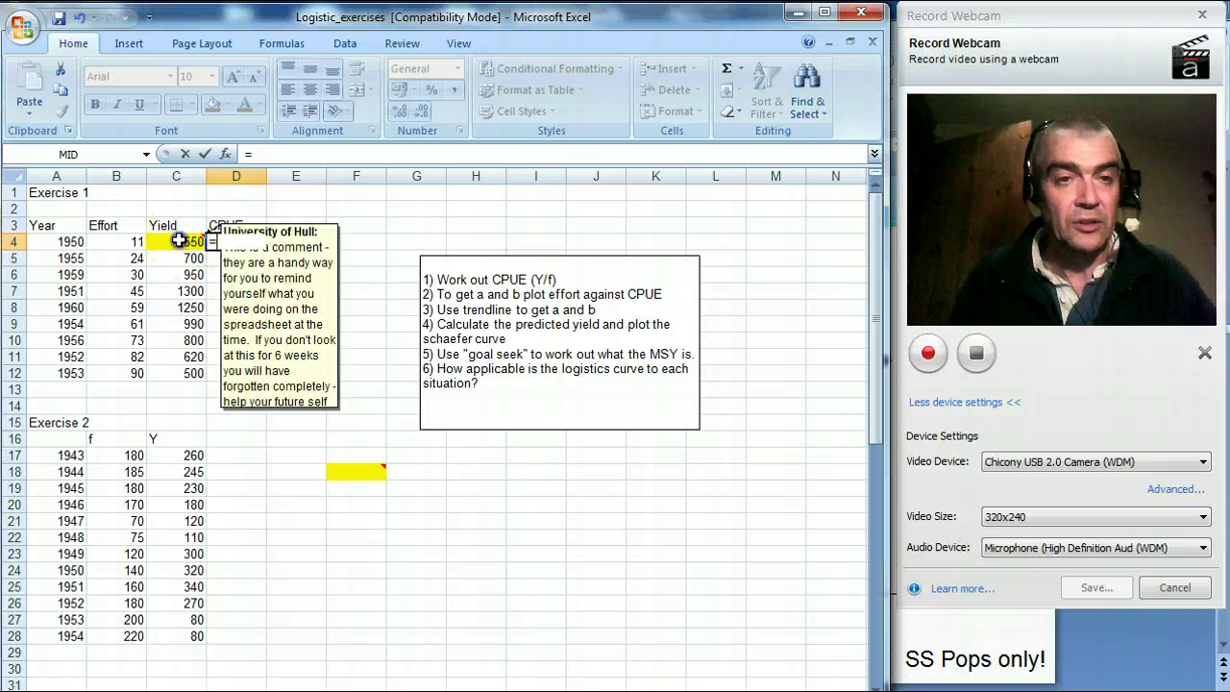
{"action": "left_click", "coordinate": [179, 242]}
{"action": "type", "text": "/"}
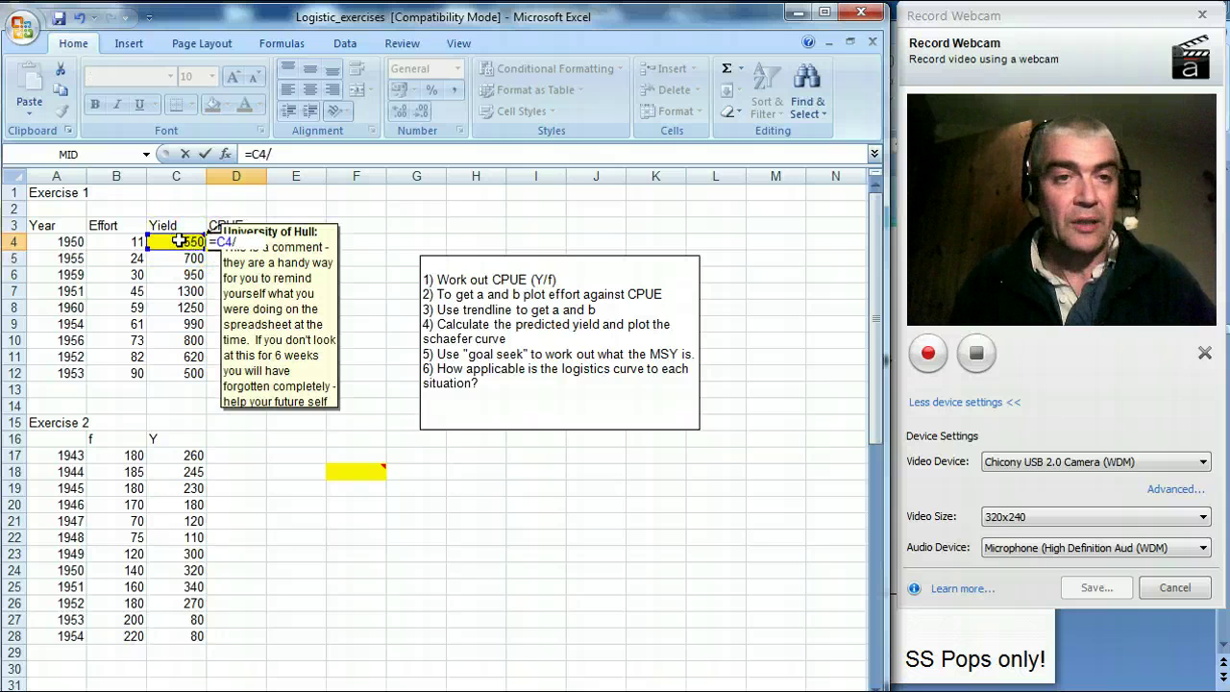
{"action": "left_click", "coordinate": [107, 241]}
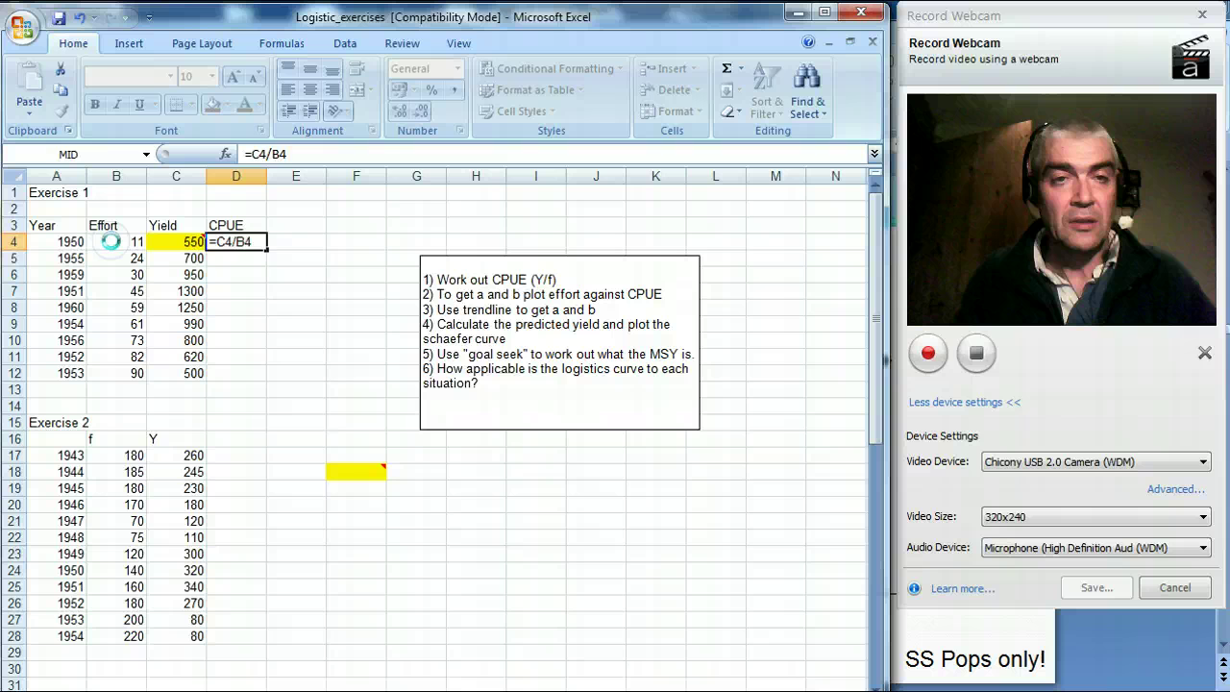
{"action": "key", "text": "Return"}
{"action": "key", "text": "Up"}
{"action": "key", "text": "shift+Down"}
{"action": "key", "text": "shift+Down"}
{"action": "key", "text": "shift+Down"}
{"action": "key", "text": "shift+Down"}
{"action": "key", "text": "shift+Down"}
{"action": "key", "text": "shift+Down"}
{"action": "key", "text": "shift+Down"}
{"action": "key", "text": "shift+Down"}
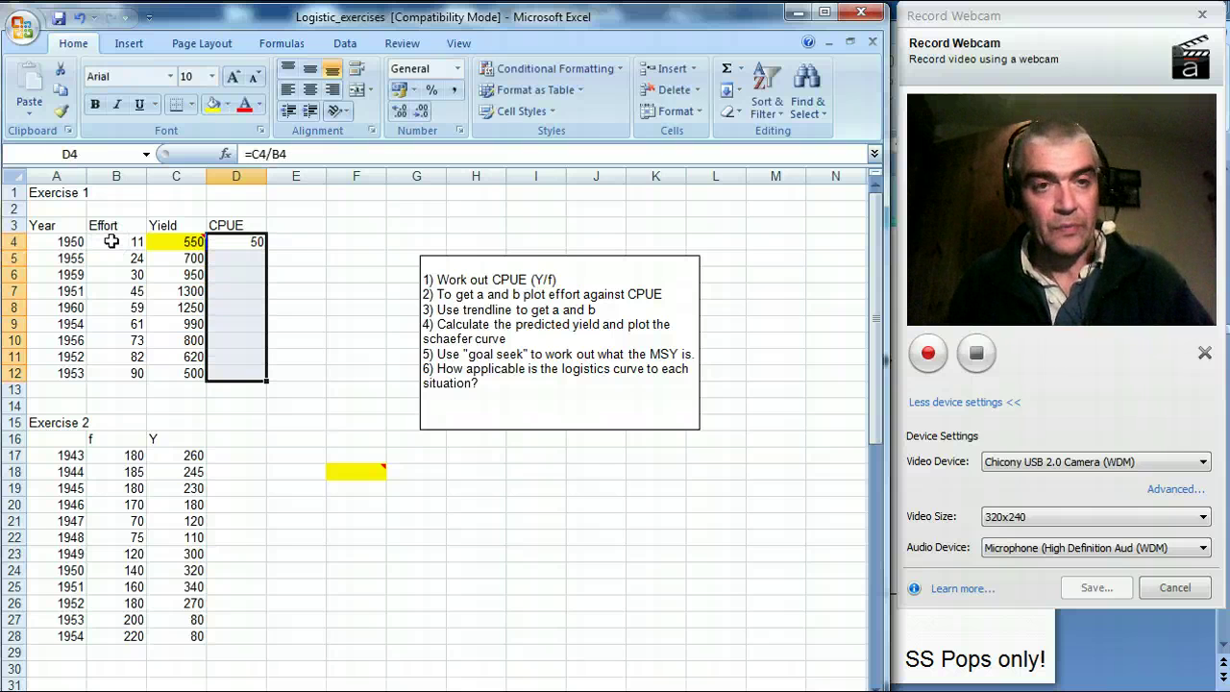
{"action": "key", "text": "ctrl+d"}
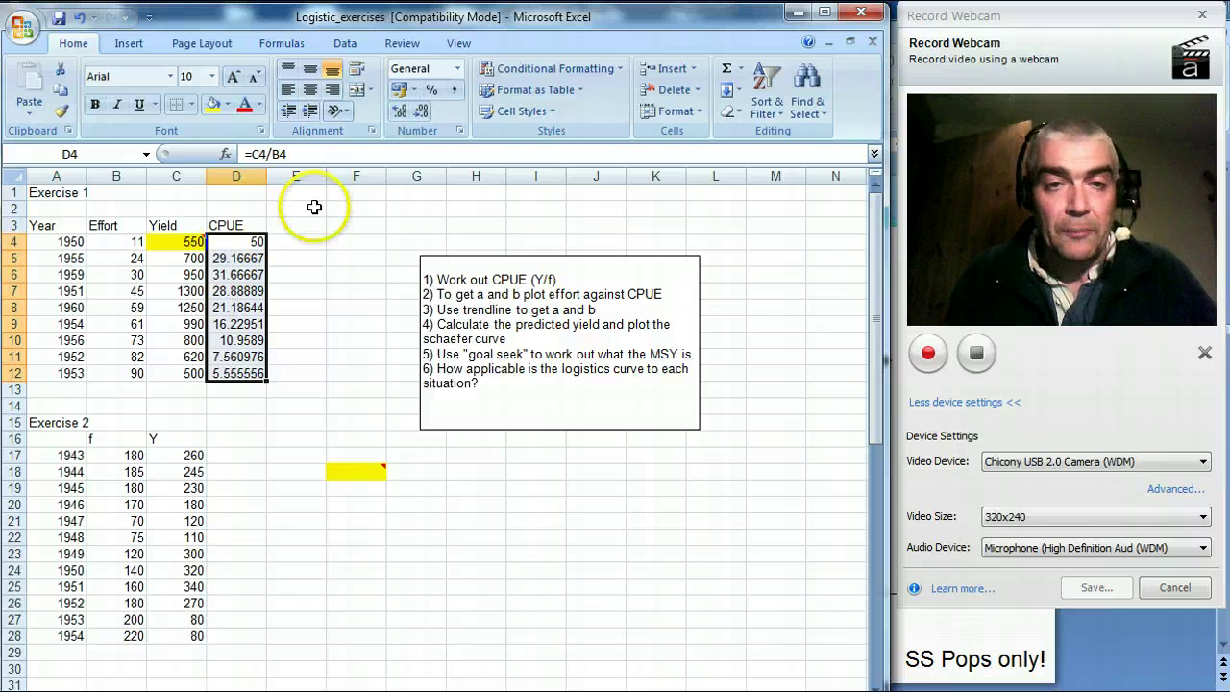
Move the instruction box clear of the data and link F4 to the effort in B4
{"action": "left_click", "coordinate": [630, 266]}
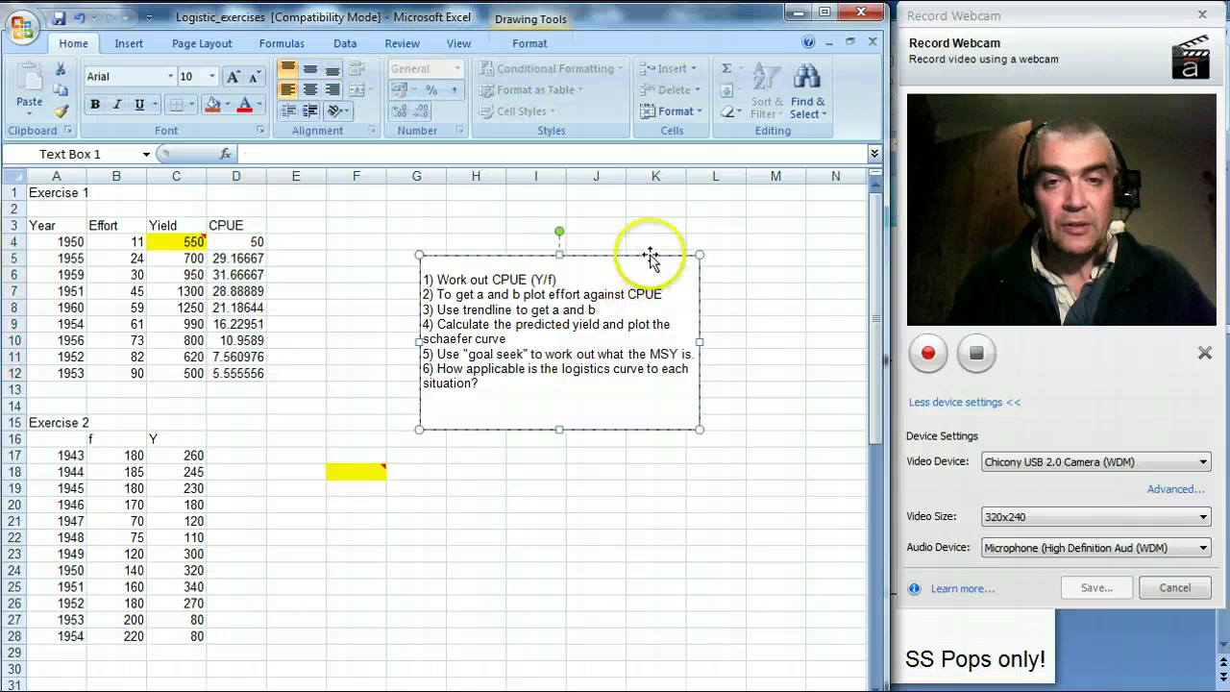
{"action": "left_click_drag", "start_coordinate": [652, 257], "coordinate": [812, 207]}
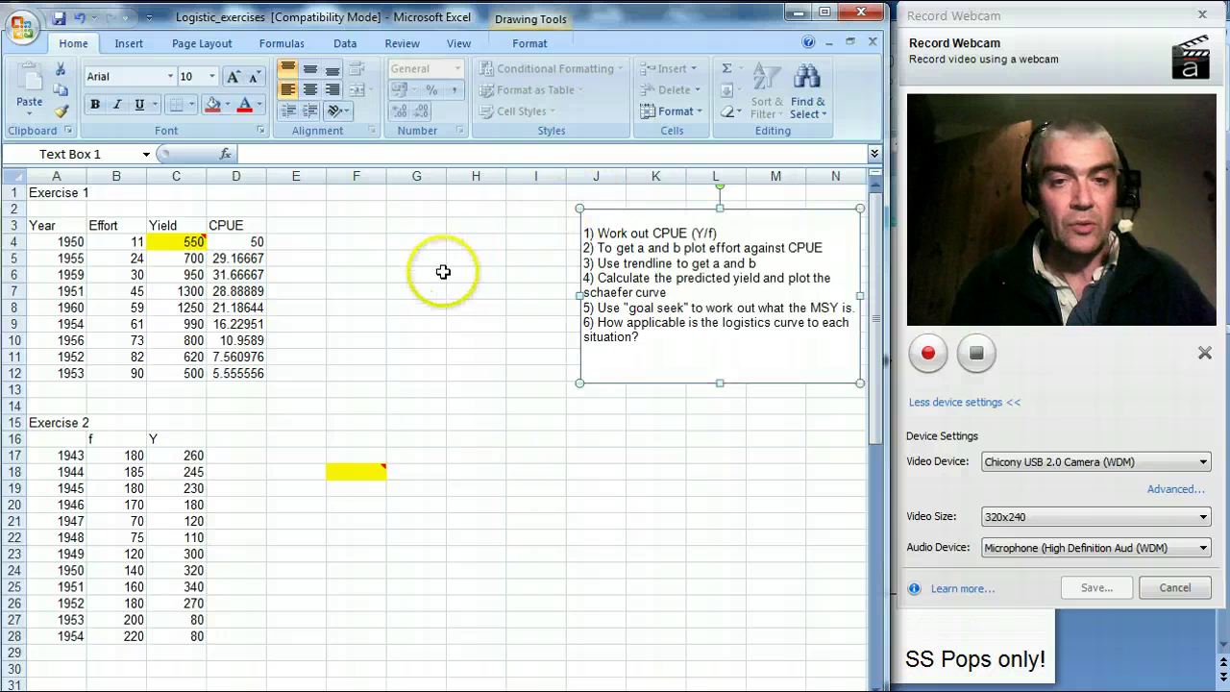
{"action": "left_click", "coordinate": [355, 241]}
{"action": "type", "text": "="}
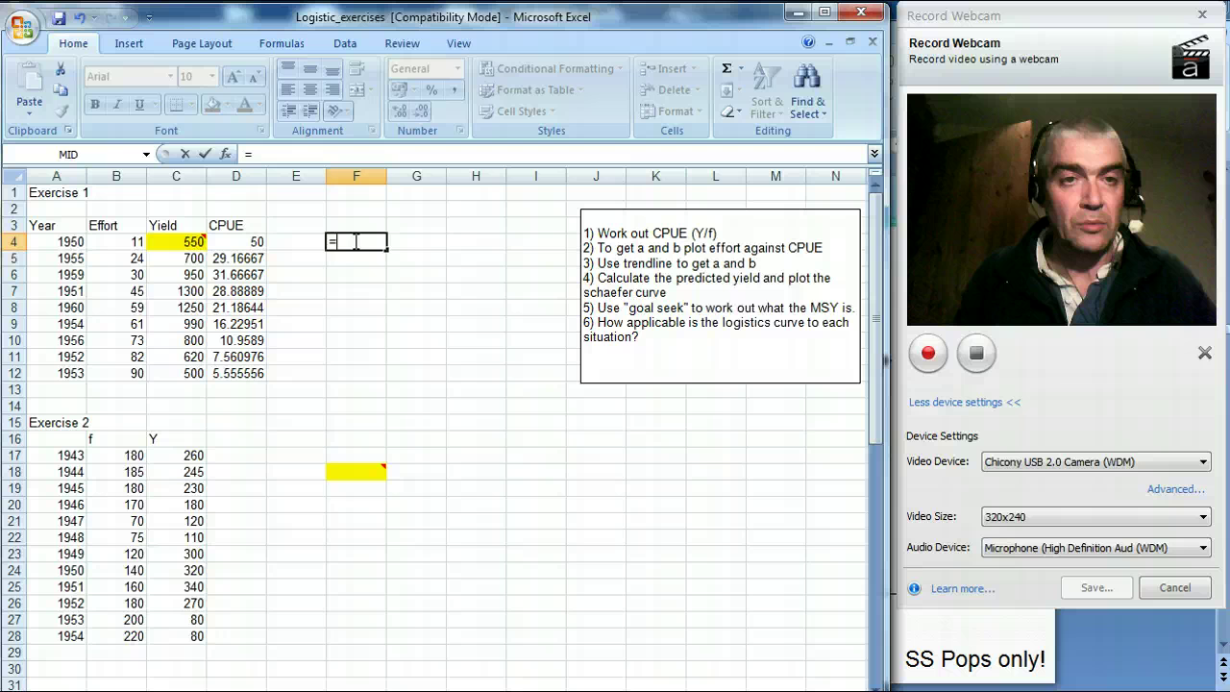
{"action": "key", "text": "Left"}
Link G4 to the CPUE in D4 and fill F4:G4 down to row 12
{"action": "key", "text": "Left"}
{"action": "key", "text": "Left"}
{"action": "key", "text": "Left"}
{"action": "key", "text": "Return"}
{"action": "key", "text": "Up"}
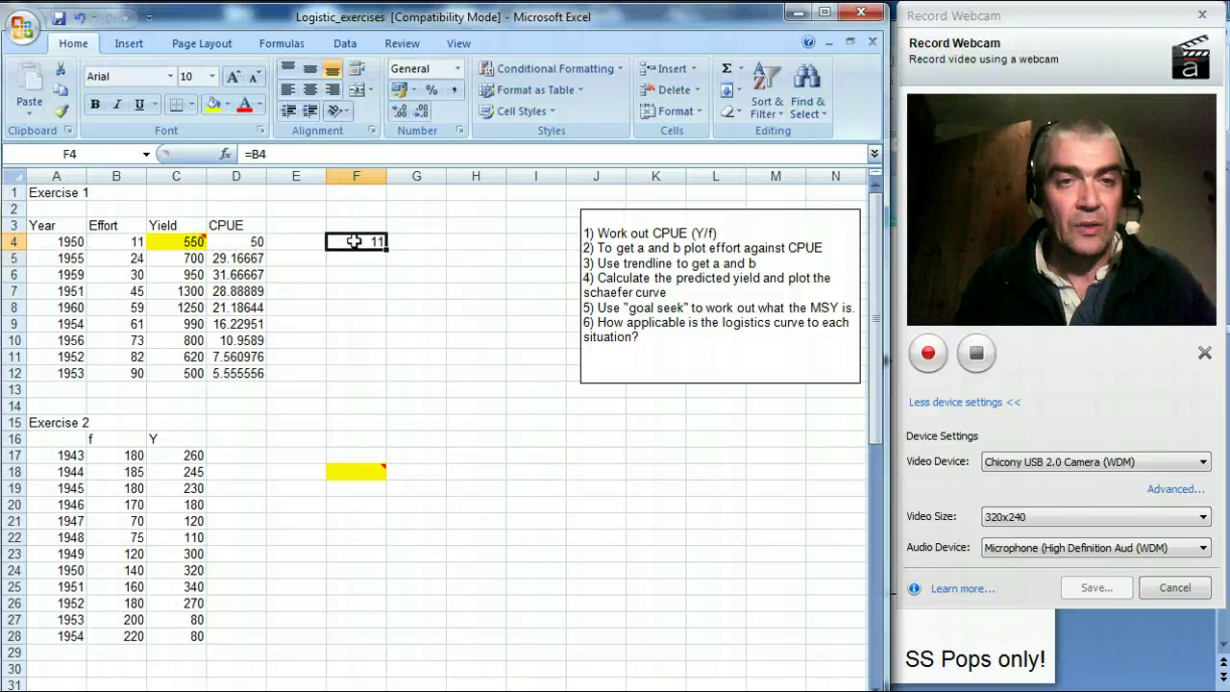
{"action": "key", "text": "Right"}
{"action": "type", "text": "="}
{"action": "key", "text": "Left"}
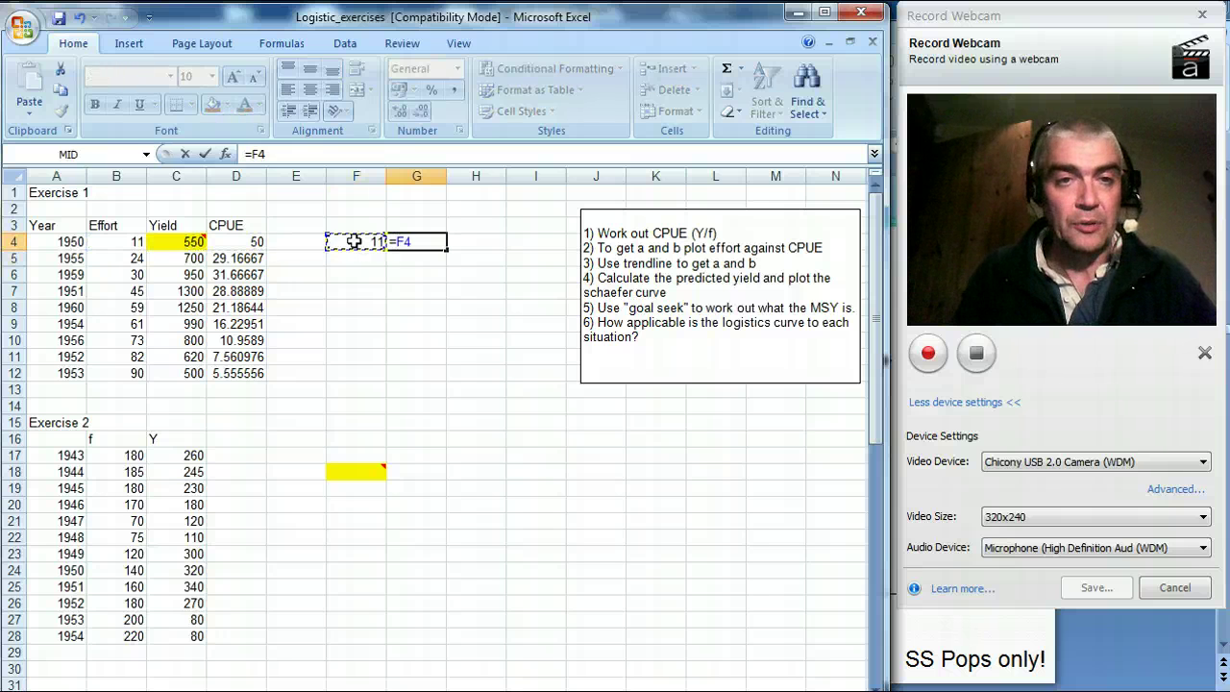
{"action": "key", "text": "Left"}
{"action": "key", "text": "Left"}
{"action": "key", "text": "Return"}
{"action": "left_click", "coordinate": [355, 242]}
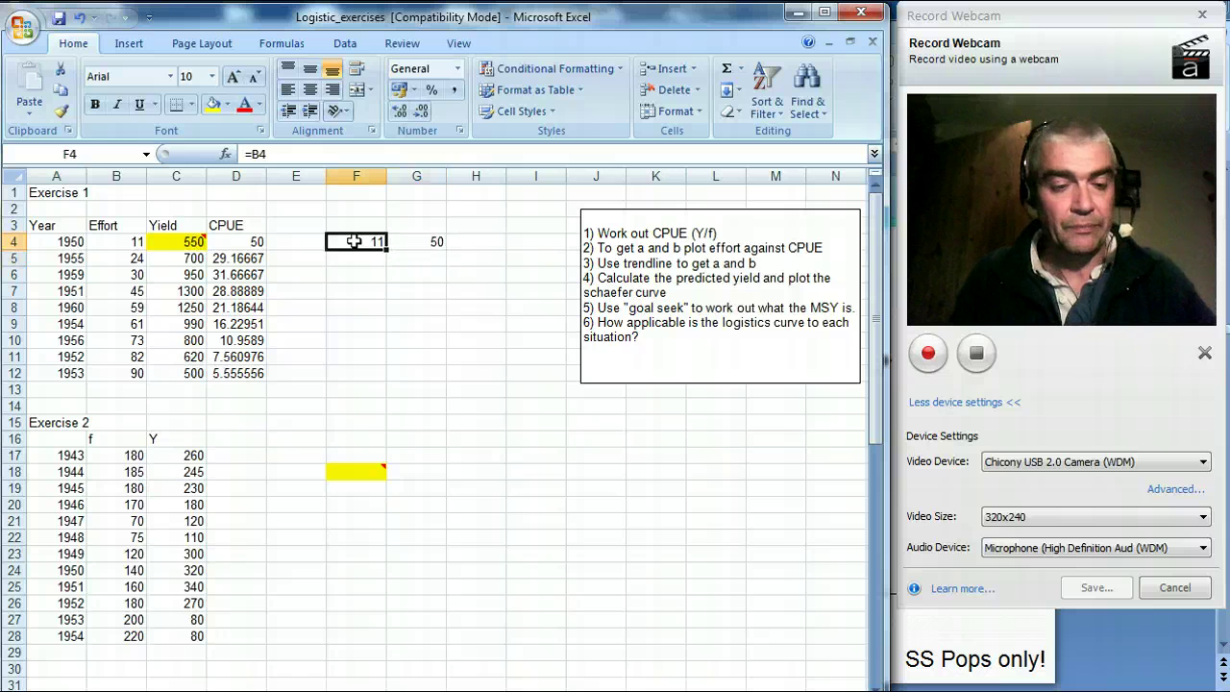
{"action": "key", "text": "shift+Right"}
{"action": "key", "text": "shift+Down"}
{"action": "key", "text": "shift+Down"}
{"action": "key", "text": "shift+Down"}
{"action": "key", "text": "shift+Down"}
{"action": "key", "text": "shift+Down"}
{"action": "key", "text": "shift+Down"}
{"action": "key", "text": "shift+Down"}
{"action": "key", "text": "shift+Down"}
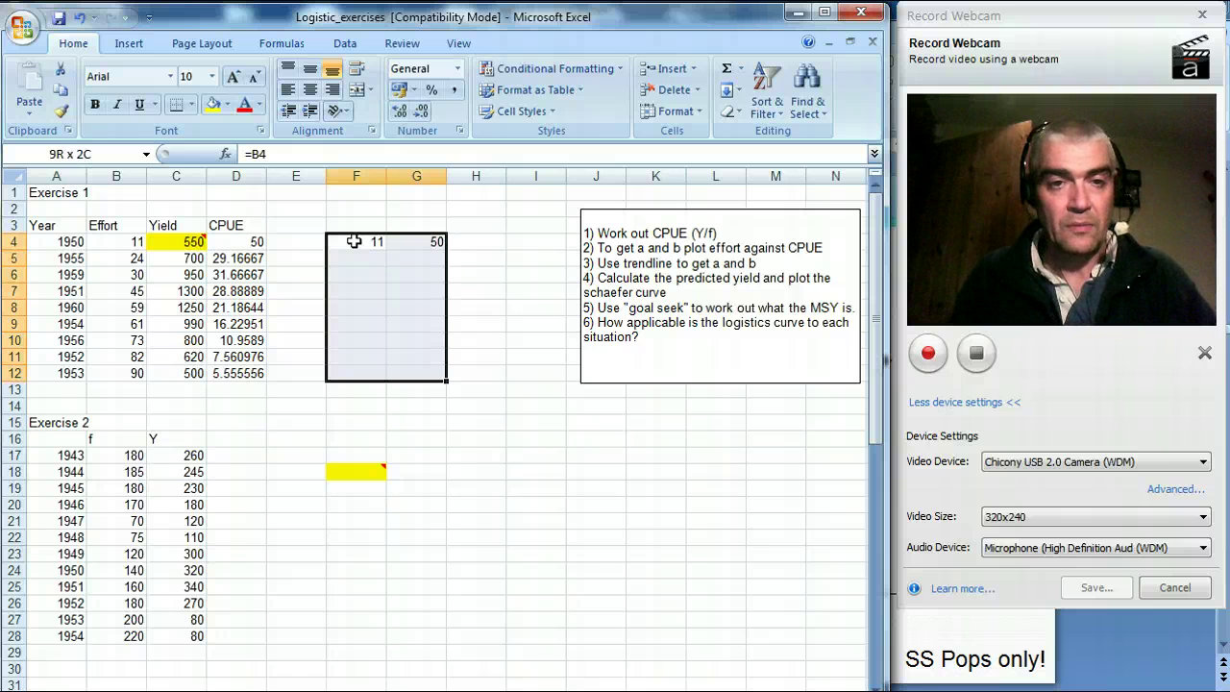
{"action": "key", "text": "ctrl+d"}
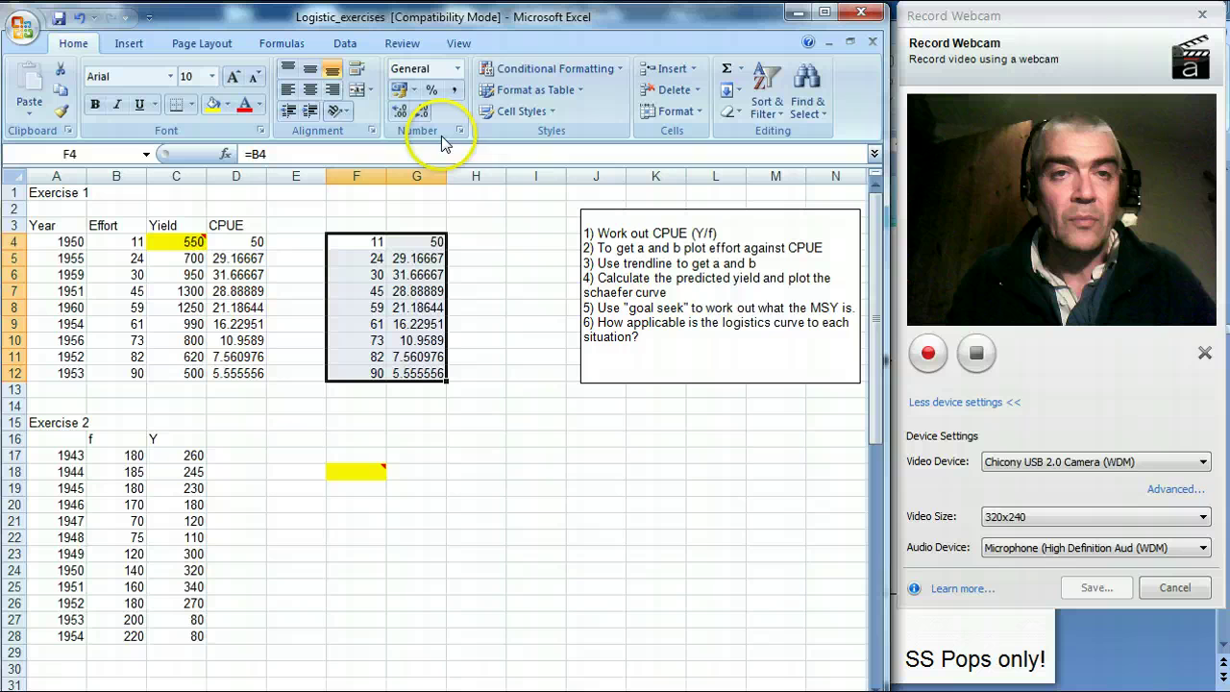
Insert a markers-only scatter chart of effort versus CPUE
{"action": "left_click", "coordinate": [128, 44]}
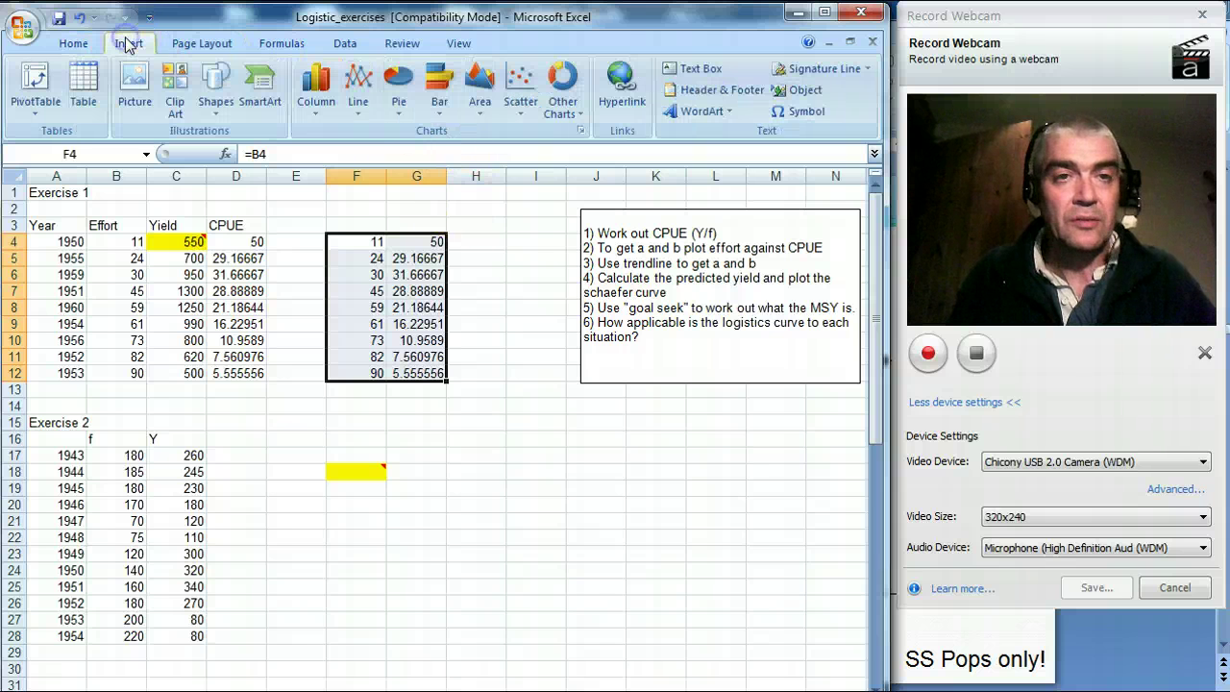
{"action": "left_click", "coordinate": [518, 95]}
{"action": "left_click", "coordinate": [429, 169]}
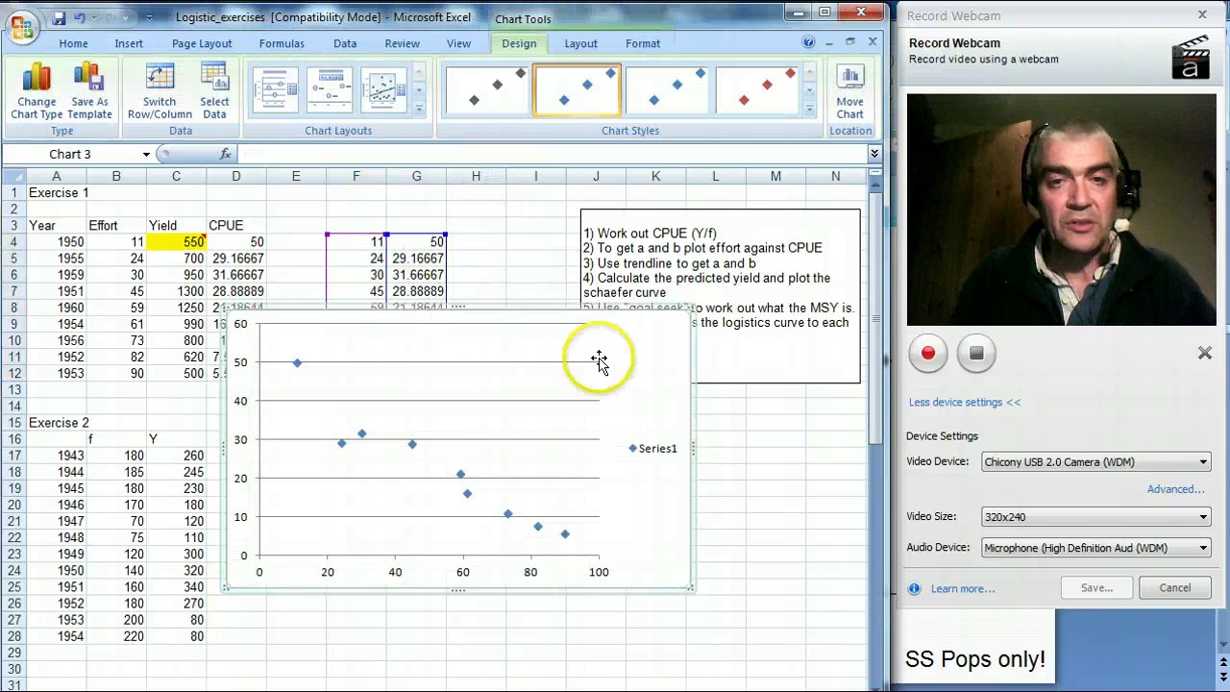
Add a linear trendline that displays its equation and R² value
{"action": "right_click", "coordinate": [461, 474]}
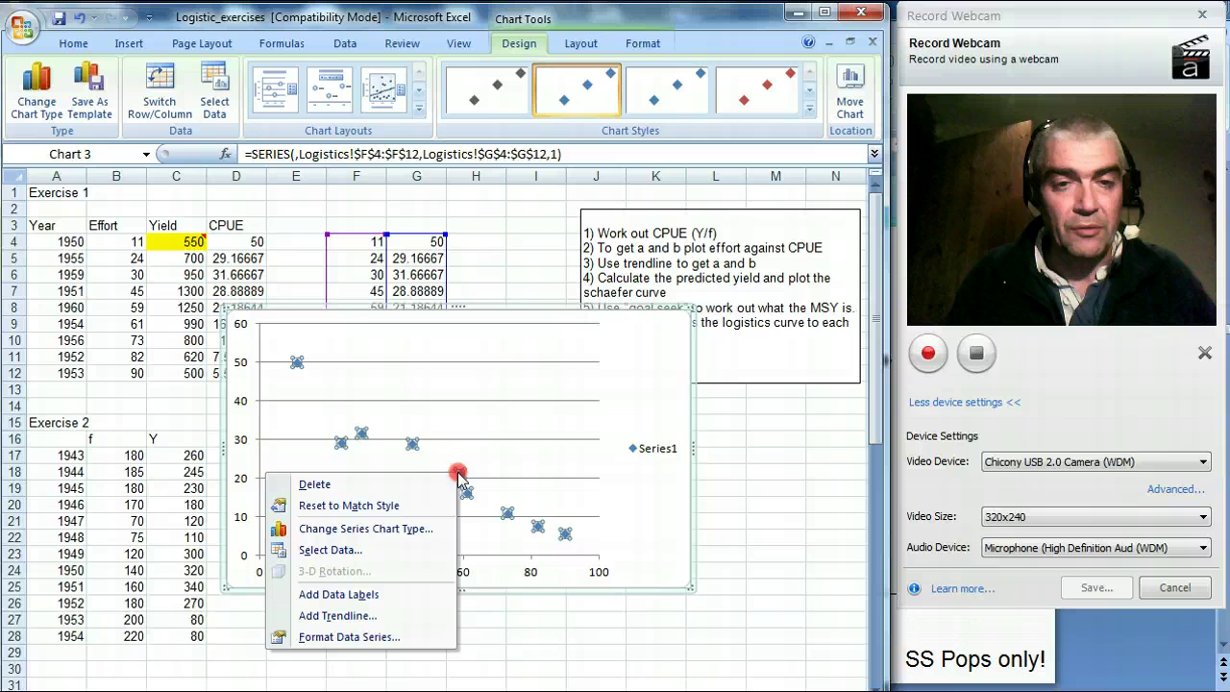
{"action": "left_click", "coordinate": [356, 616]}
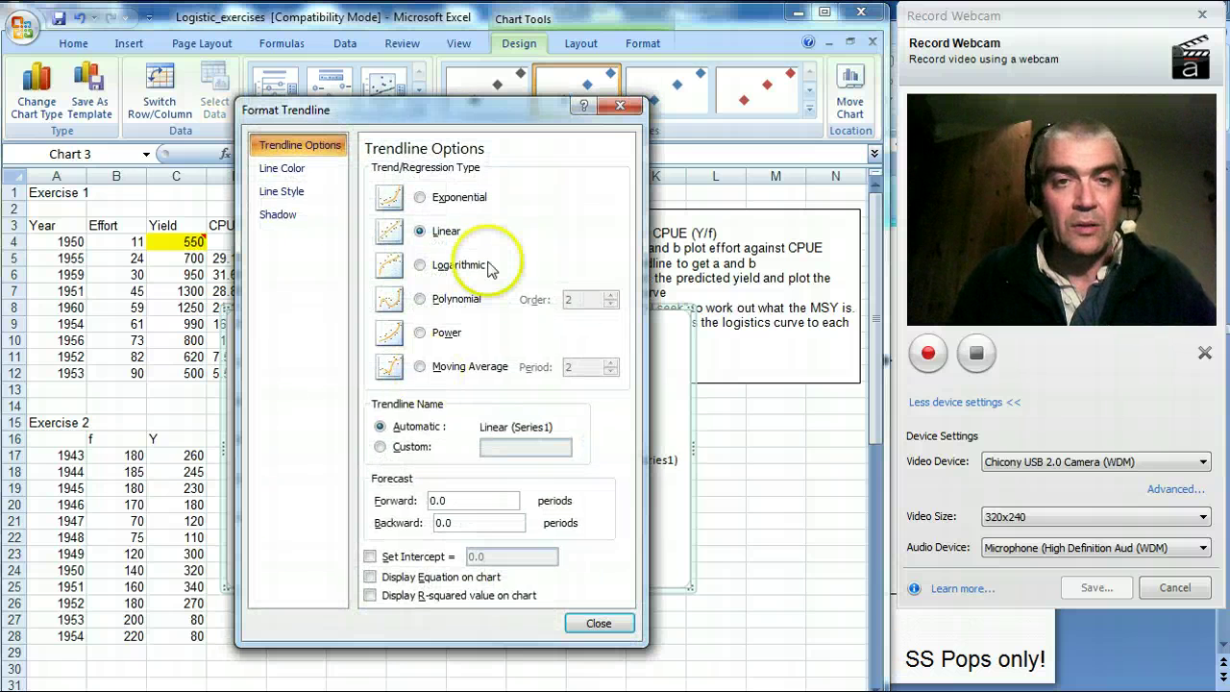
{"action": "left_click", "coordinate": [370, 577]}
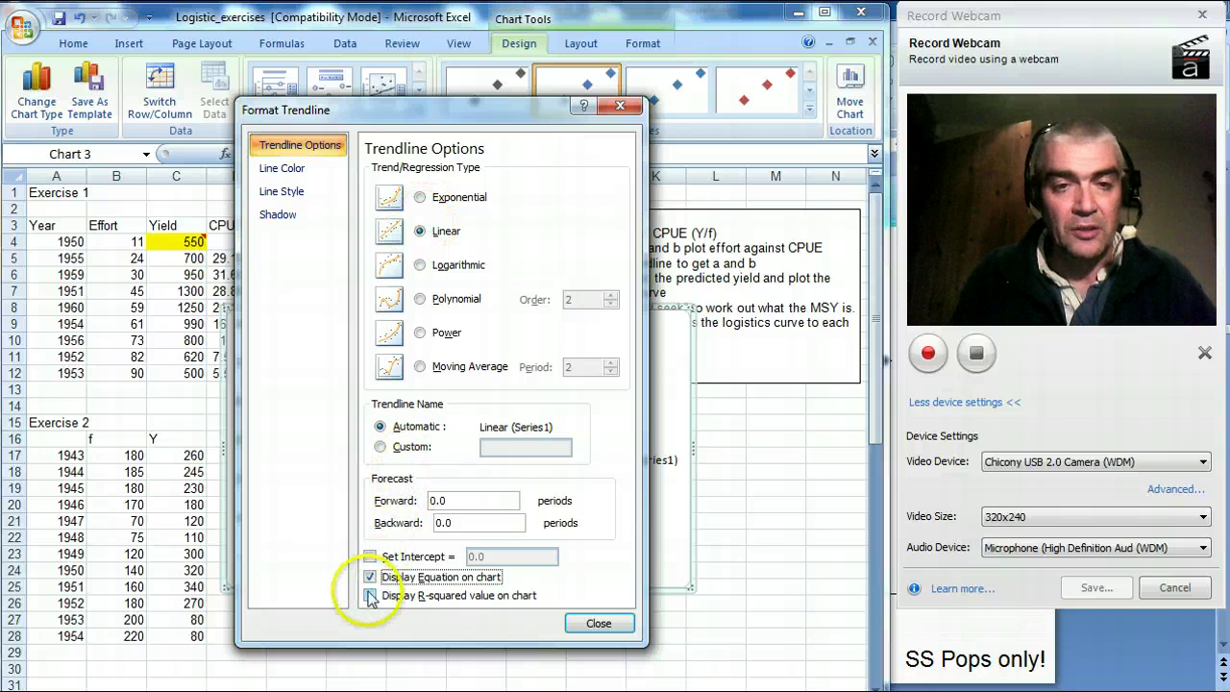
{"action": "left_click", "coordinate": [371, 596]}
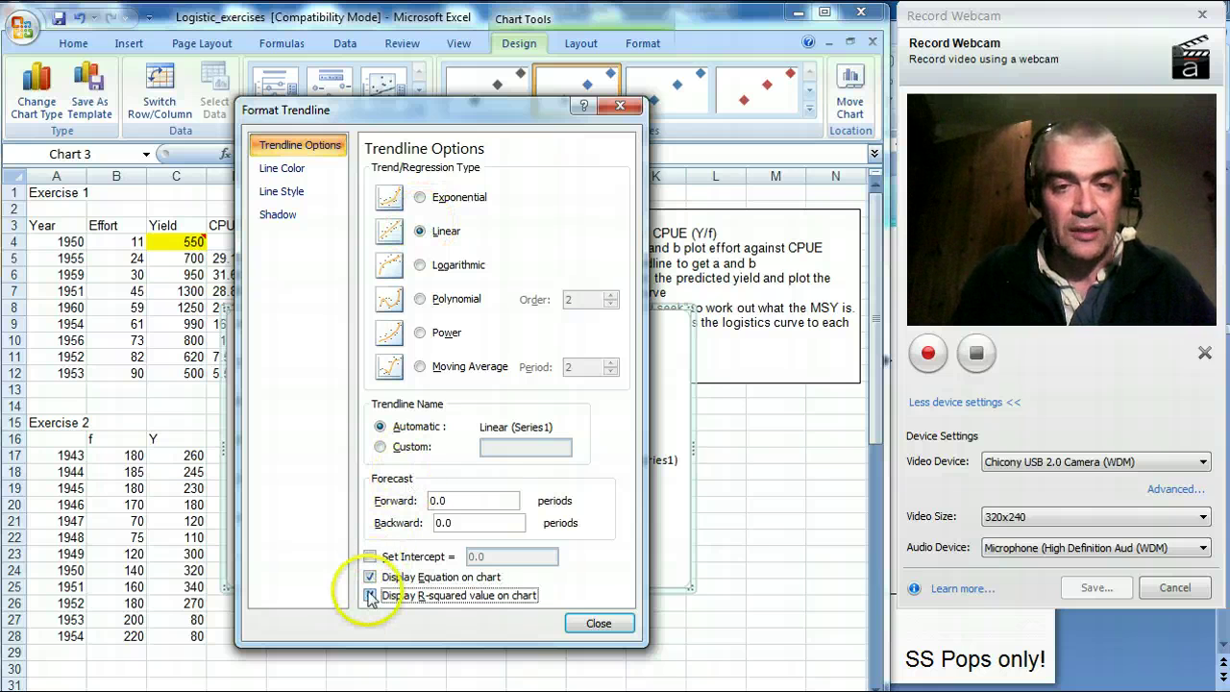
{"action": "left_click", "coordinate": [596, 623]}
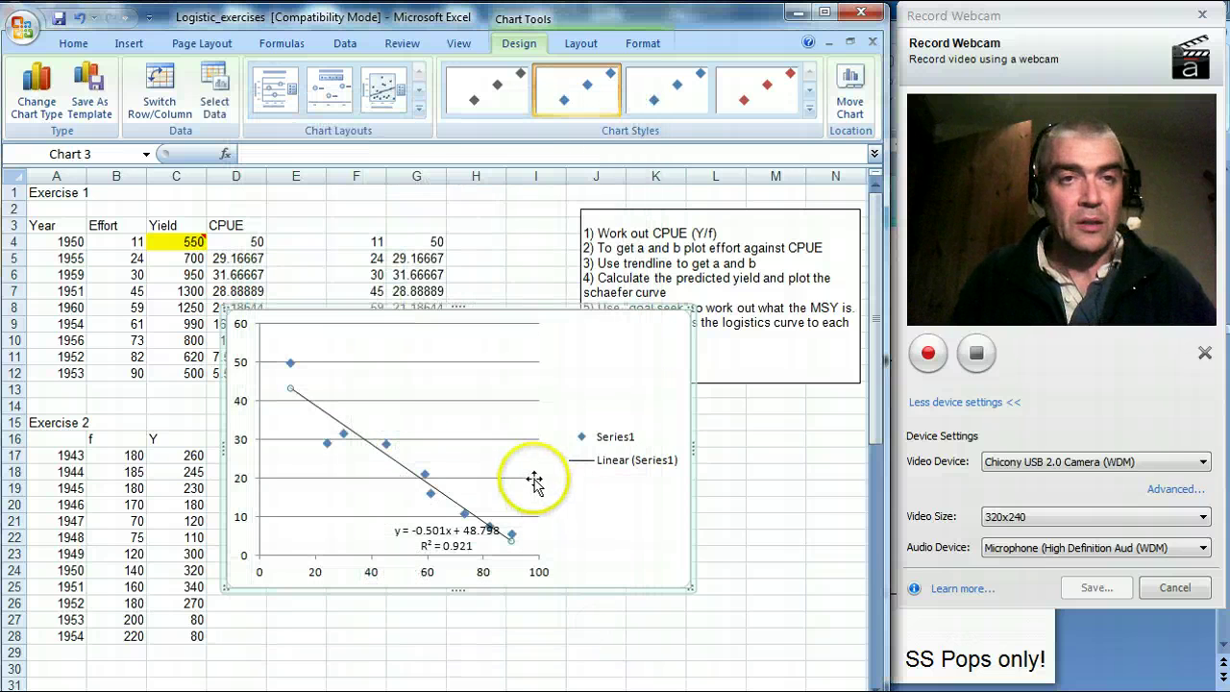
Add the horizontal axis title 'Effort' below the chart
{"action": "left_click", "coordinate": [585, 44]}
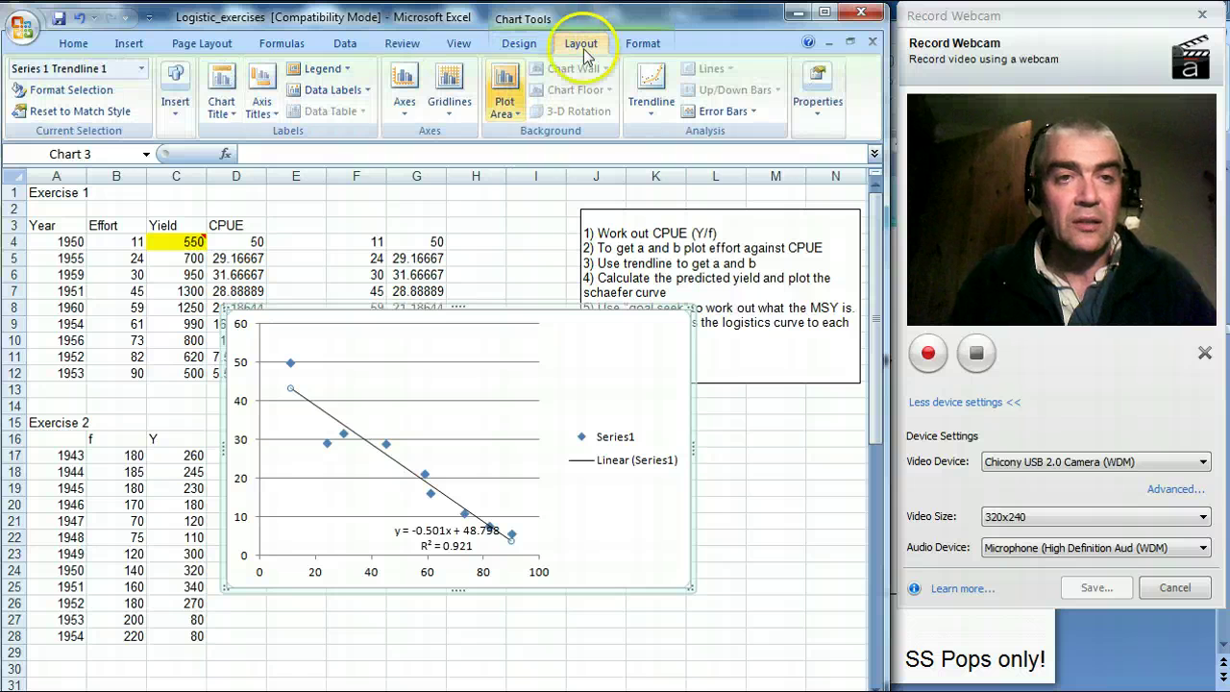
{"action": "left_click", "coordinate": [259, 116]}
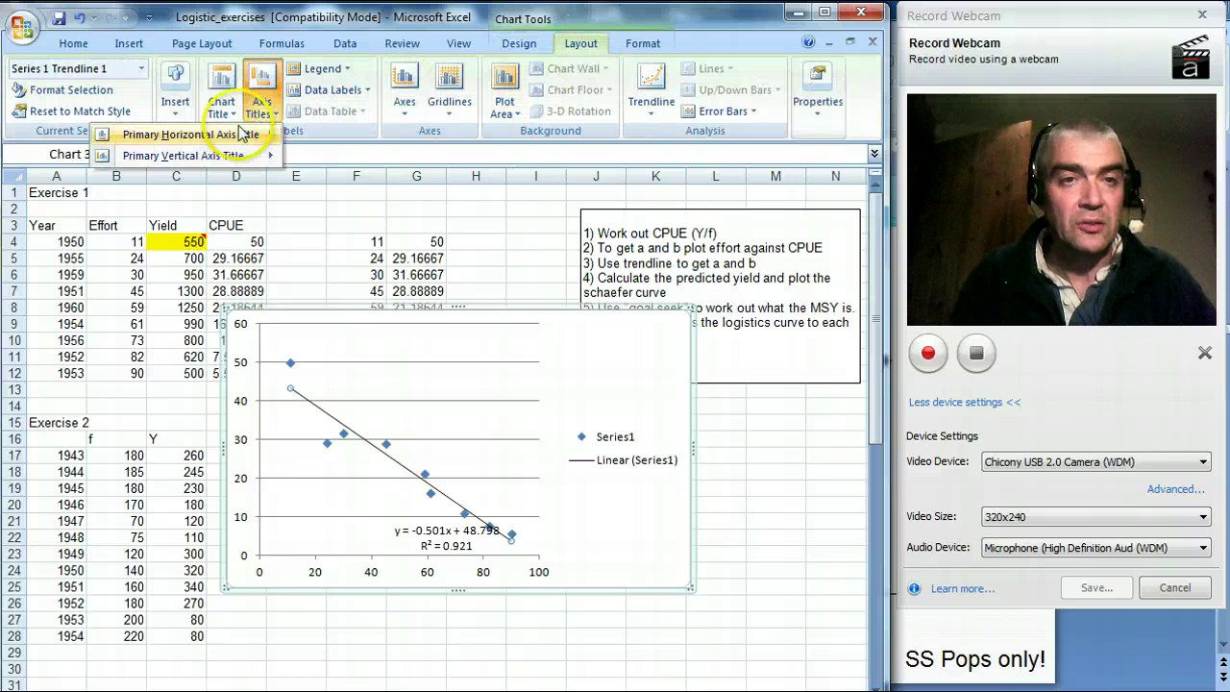
{"action": "mouse_move", "coordinate": [238, 135]}
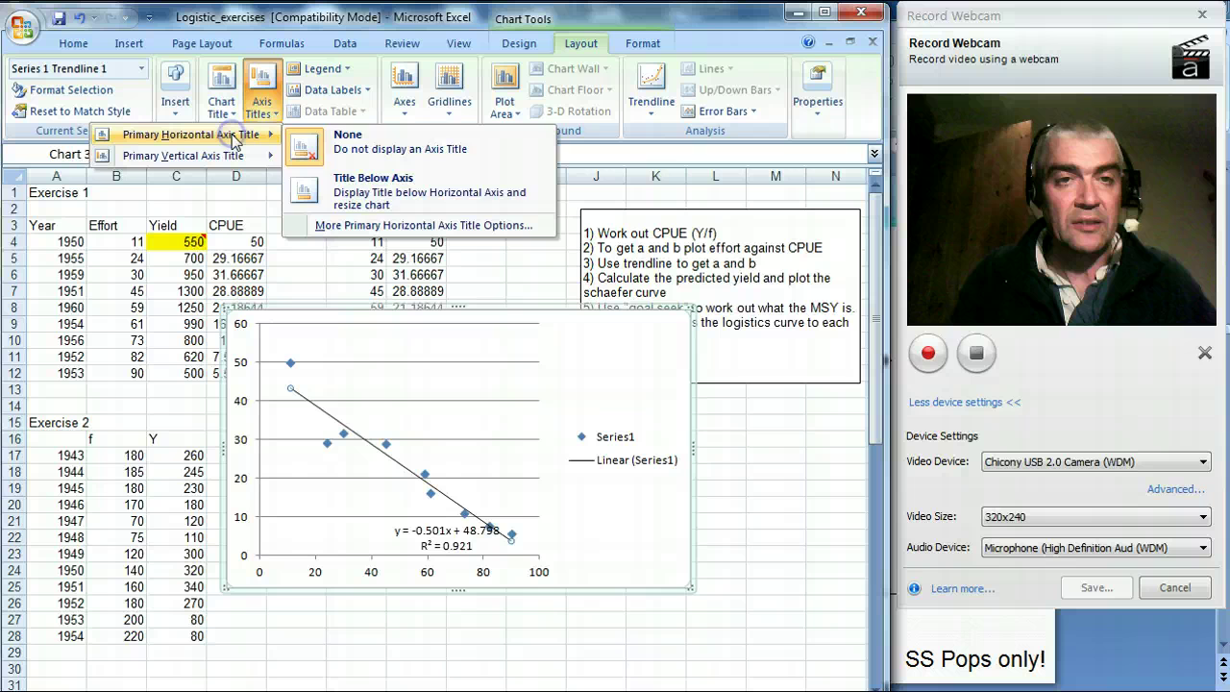
{"action": "left_click", "coordinate": [362, 192]}
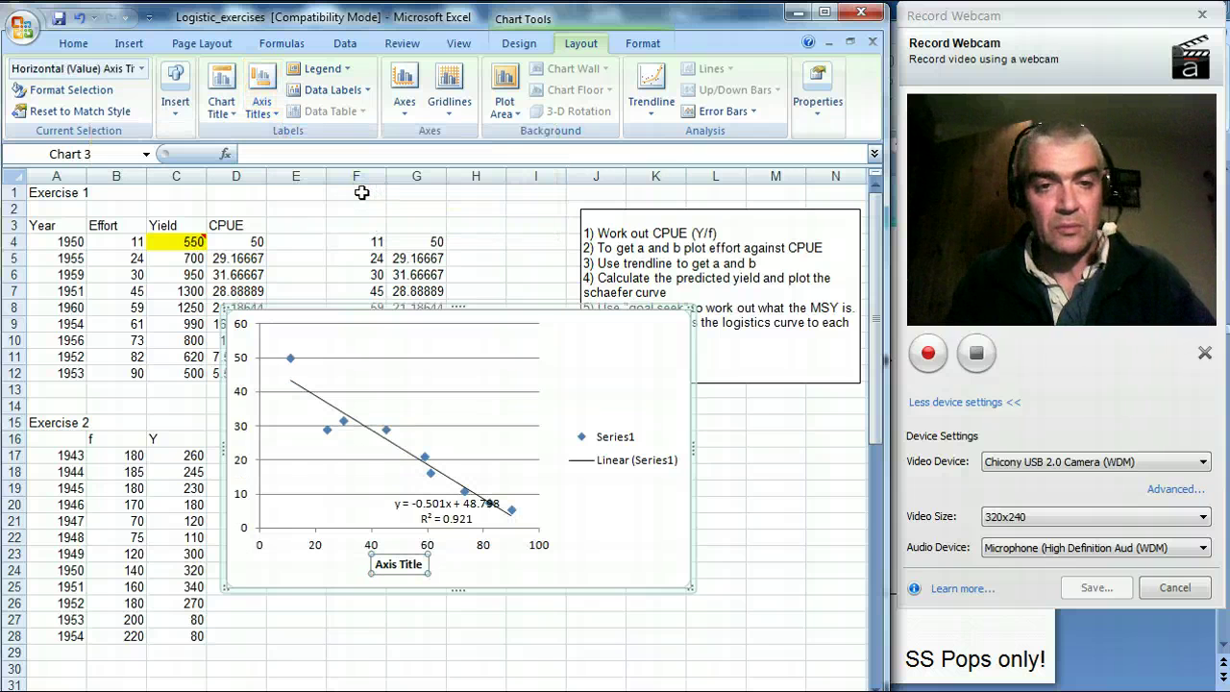
{"action": "type", "text": "Effort"}
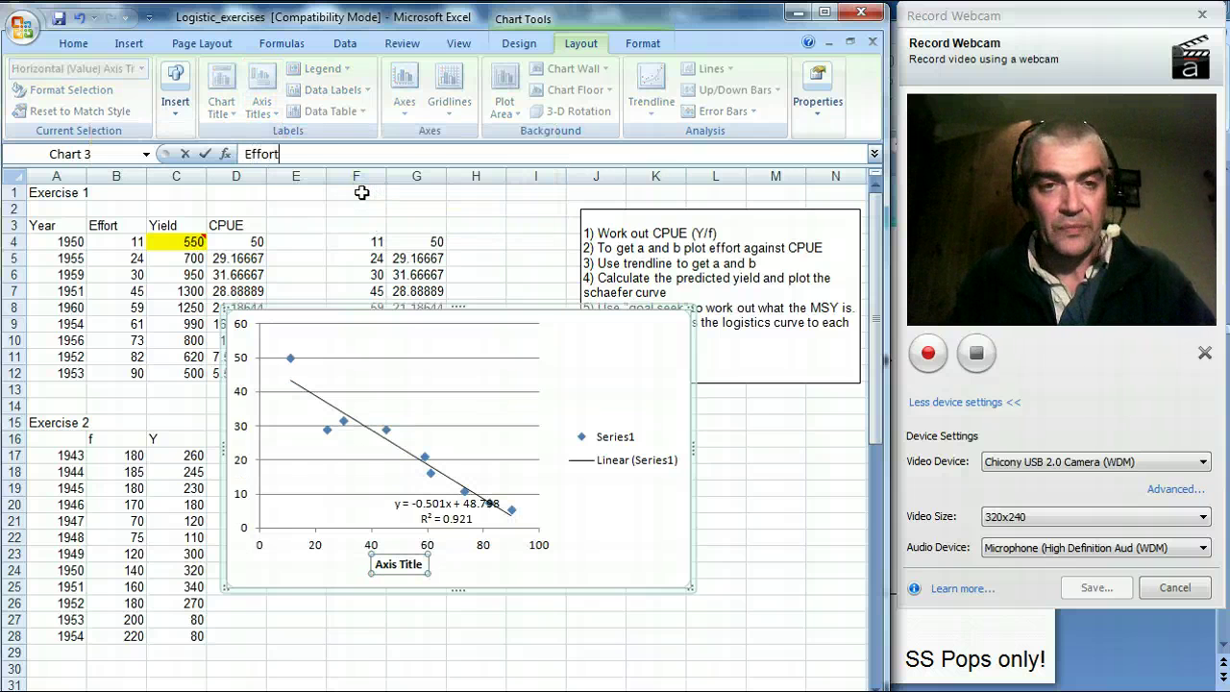
{"action": "key", "text": "Return"}
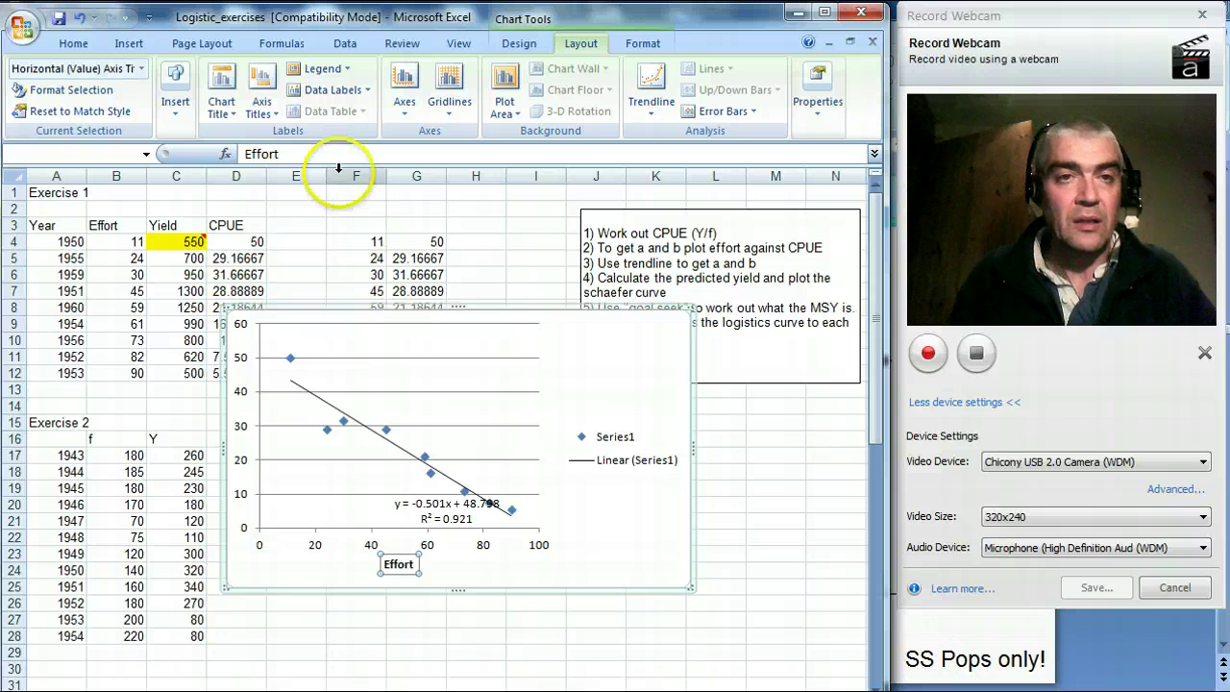
Add a rotated vertical axis title 'Catch per unit effort'
{"action": "left_click", "coordinate": [259, 115]}
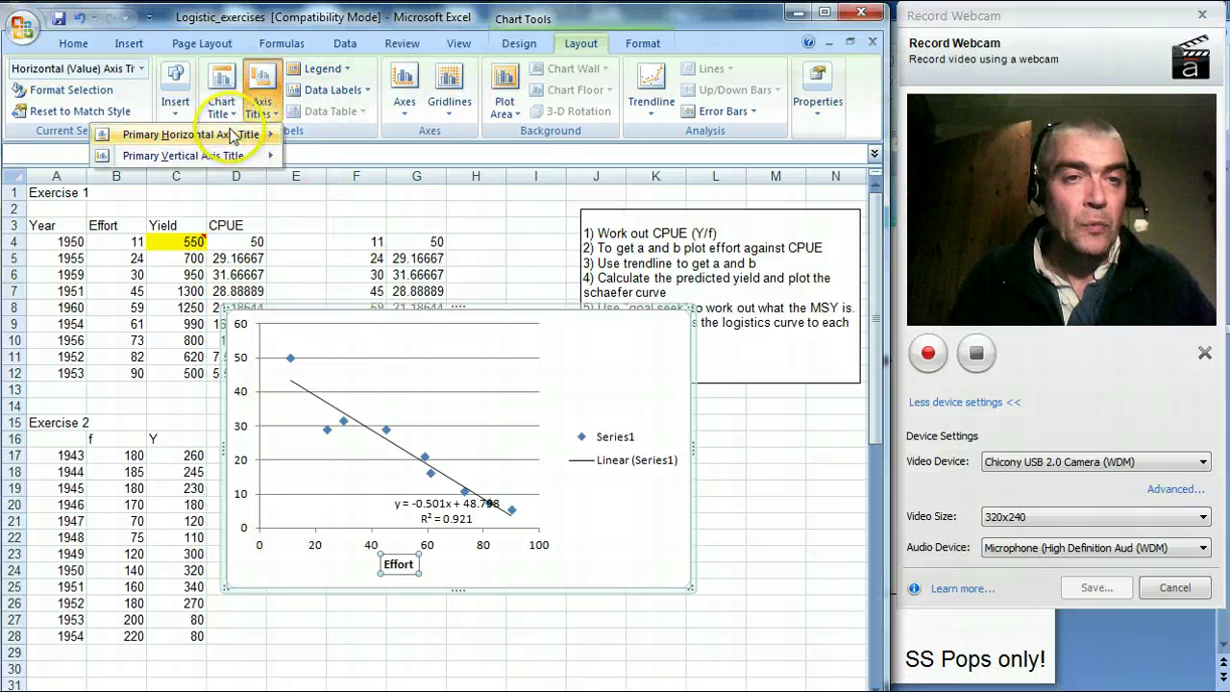
{"action": "mouse_move", "coordinate": [231, 139]}
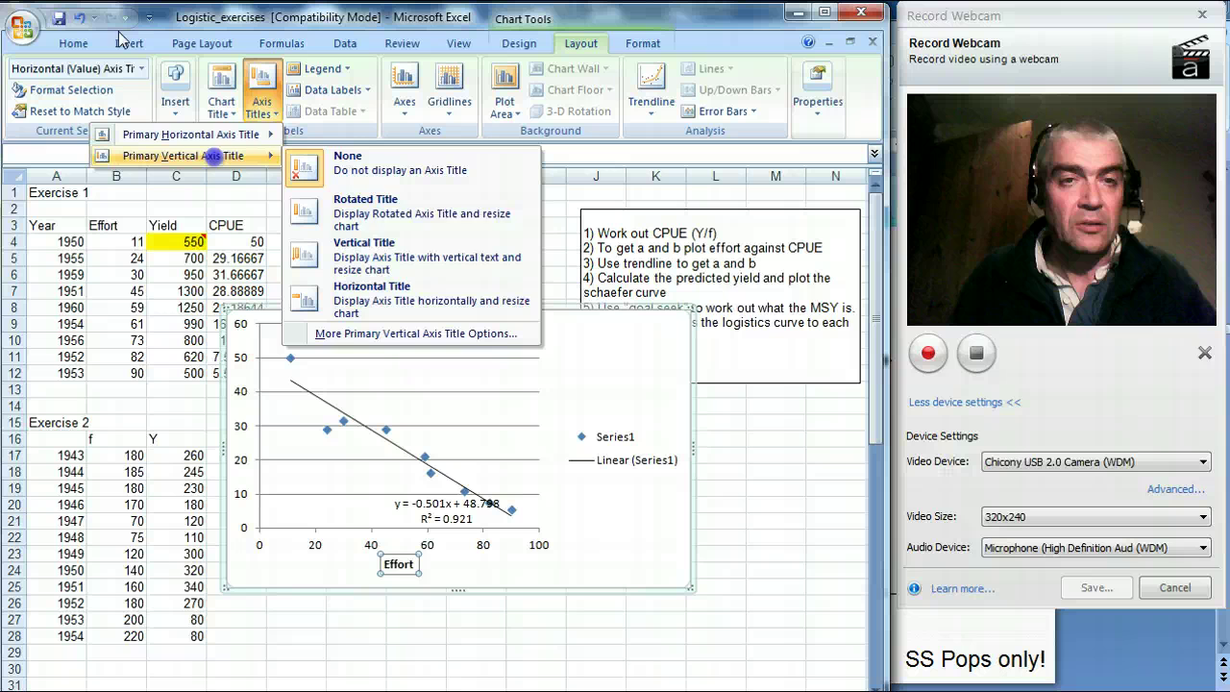
{"action": "left_click", "coordinate": [365, 211]}
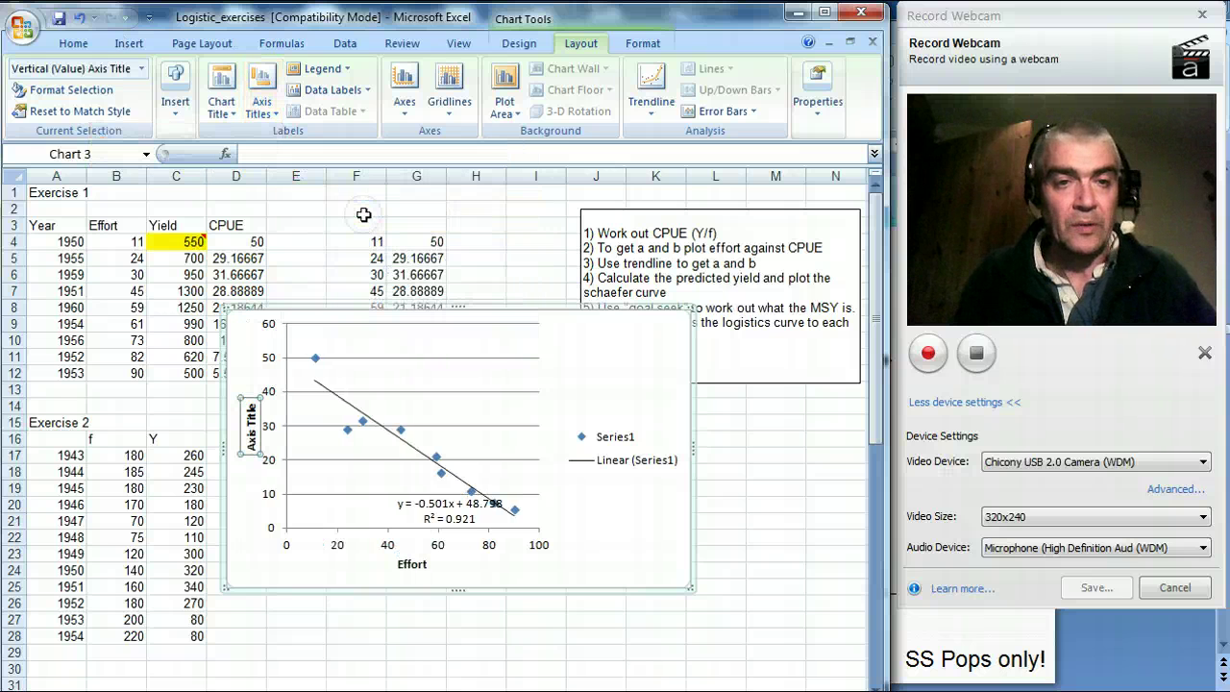
{"action": "type", "text": "C"}
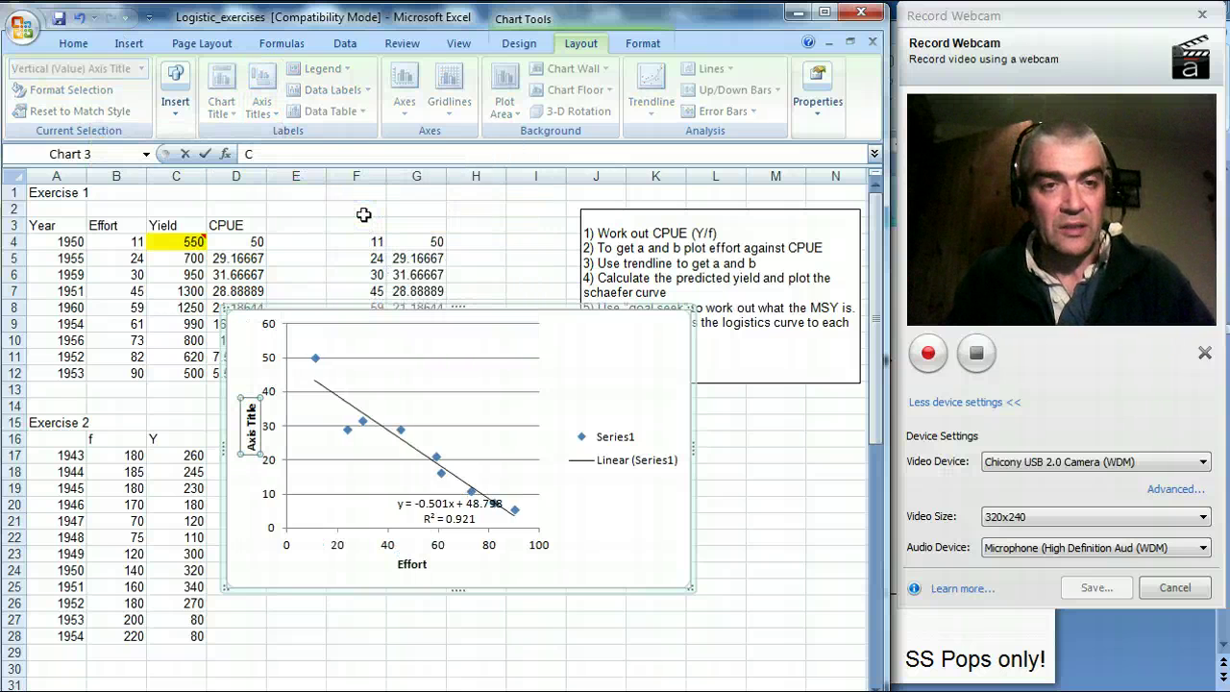
{"action": "type", "text": "atch per"}
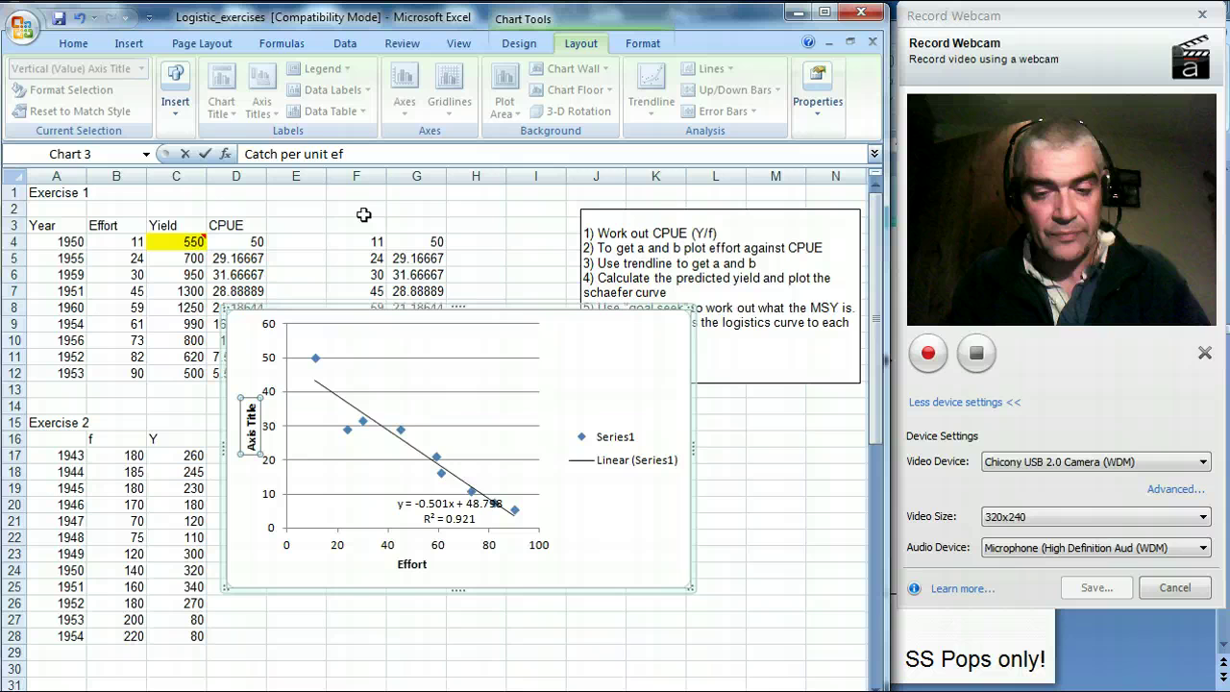
{"action": "type", "text": "unit effort"}
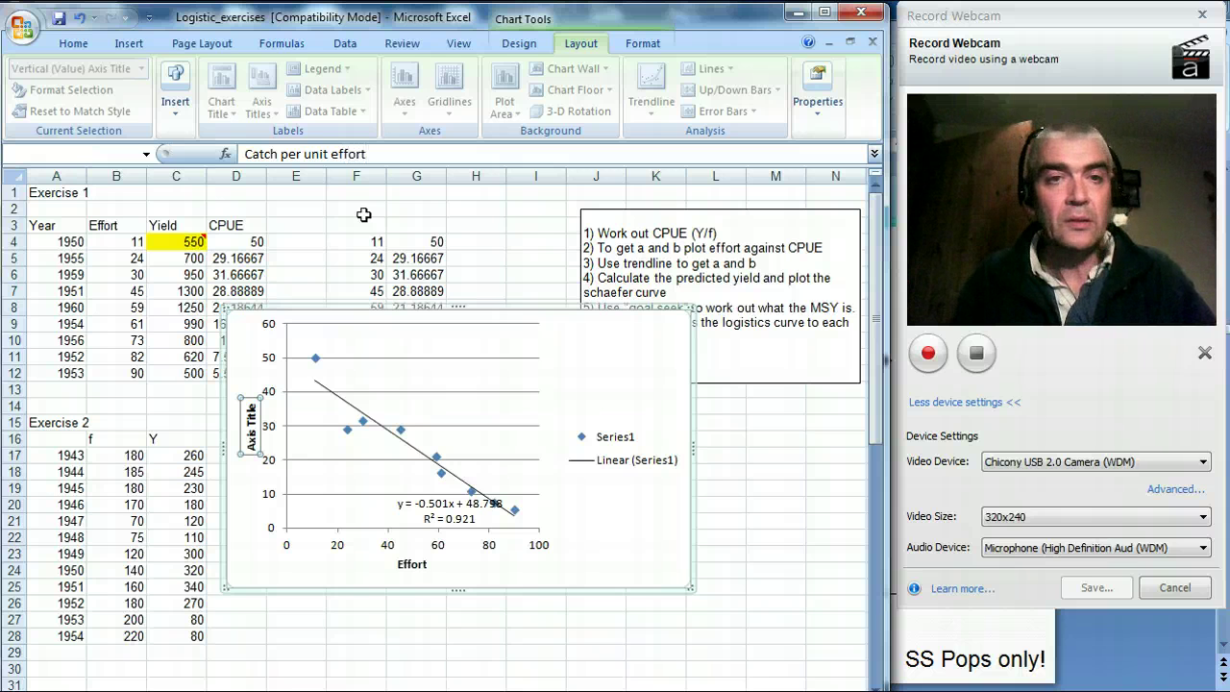
{"action": "key", "text": "Return"}
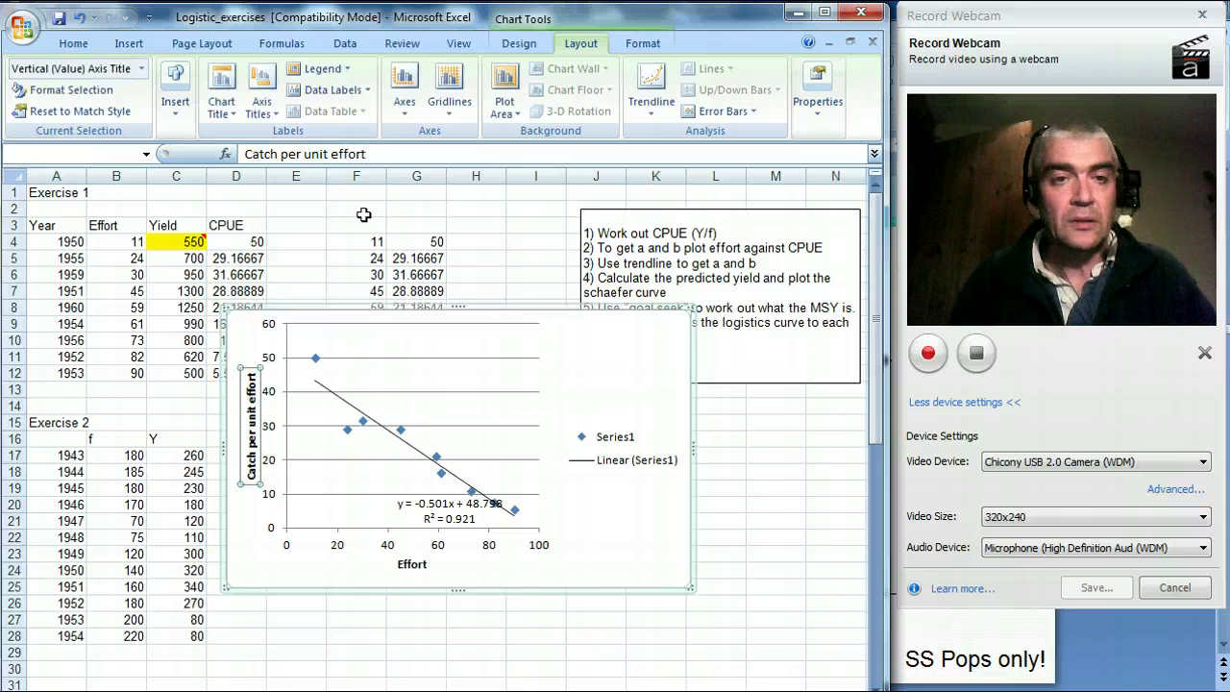
{"action": "left_click", "coordinate": [565, 516]}
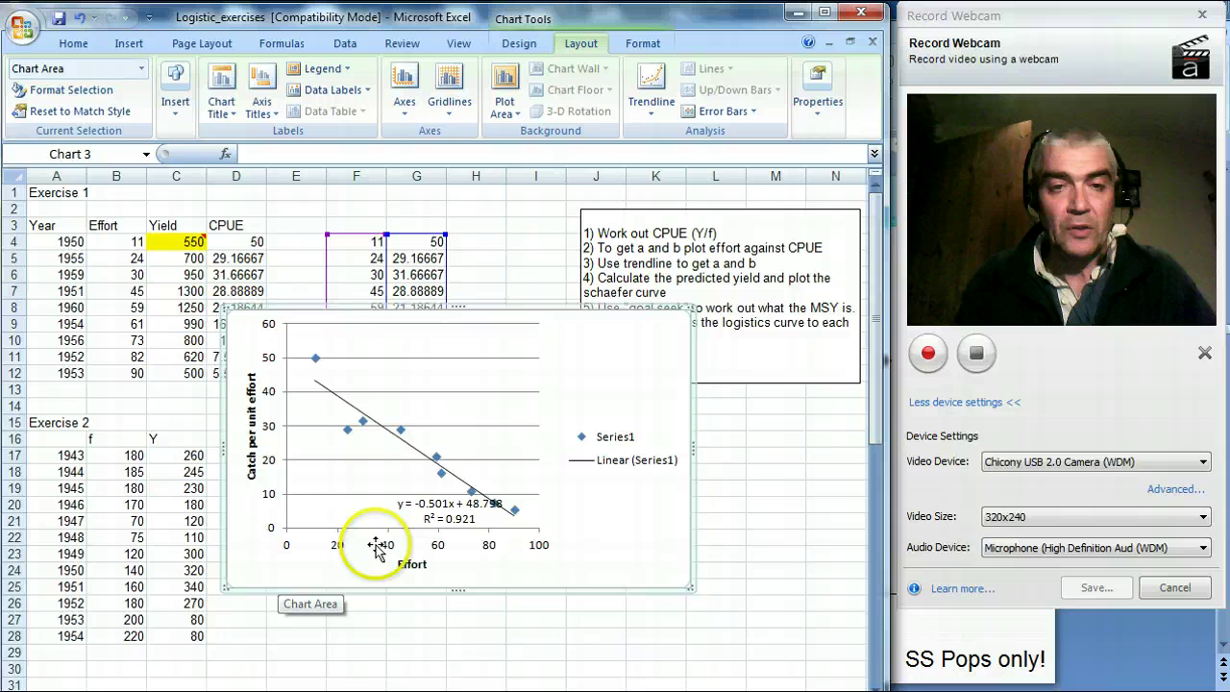
Drag the y = -0.501x + 48.798, R² = 0.921 label to the chart's upper right
{"action": "left_click", "coordinate": [439, 504]}
{"action": "left_click_drag", "start_coordinate": [443, 507], "coordinate": [596, 362]}
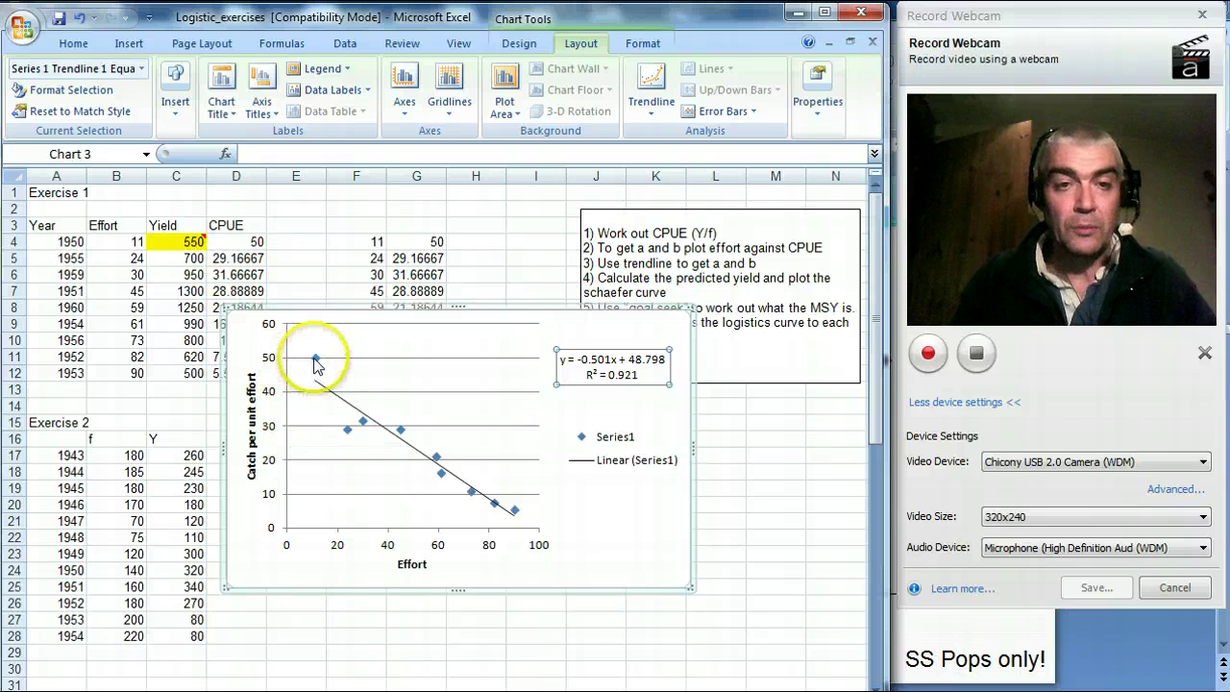
{"action": "mouse_move", "coordinate": [317, 364]}
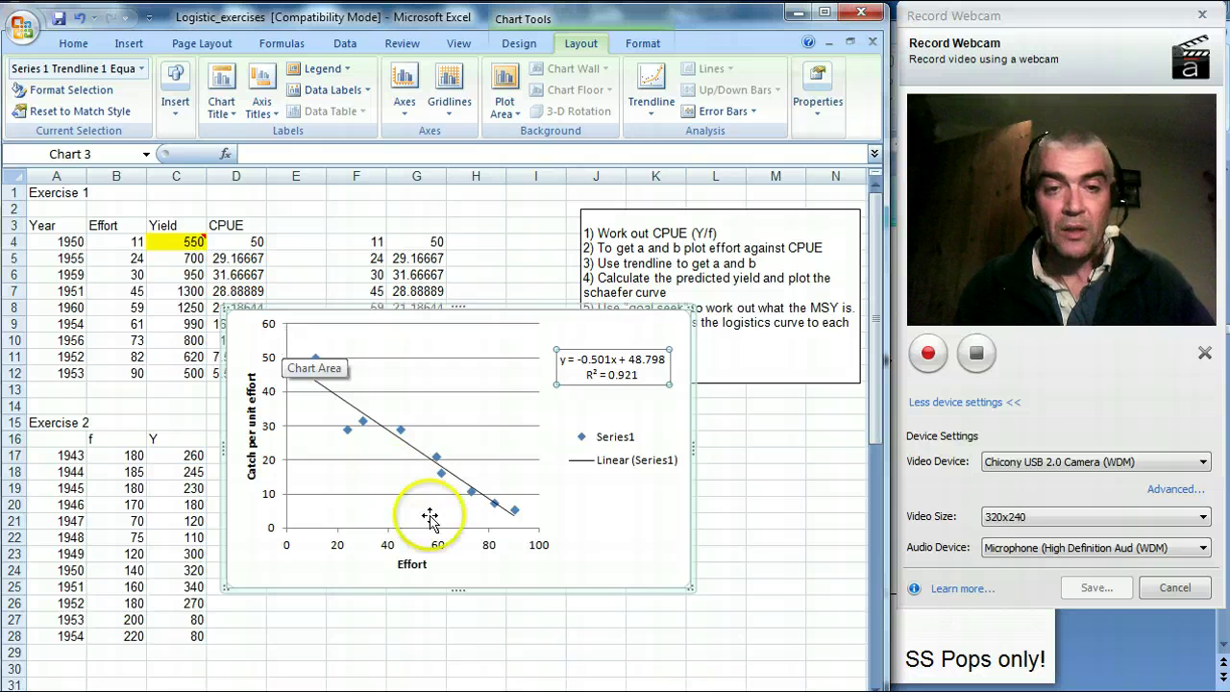
Record coefficient a = 48.798 in F27:G27
{"action": "left_click", "coordinate": [360, 618]}
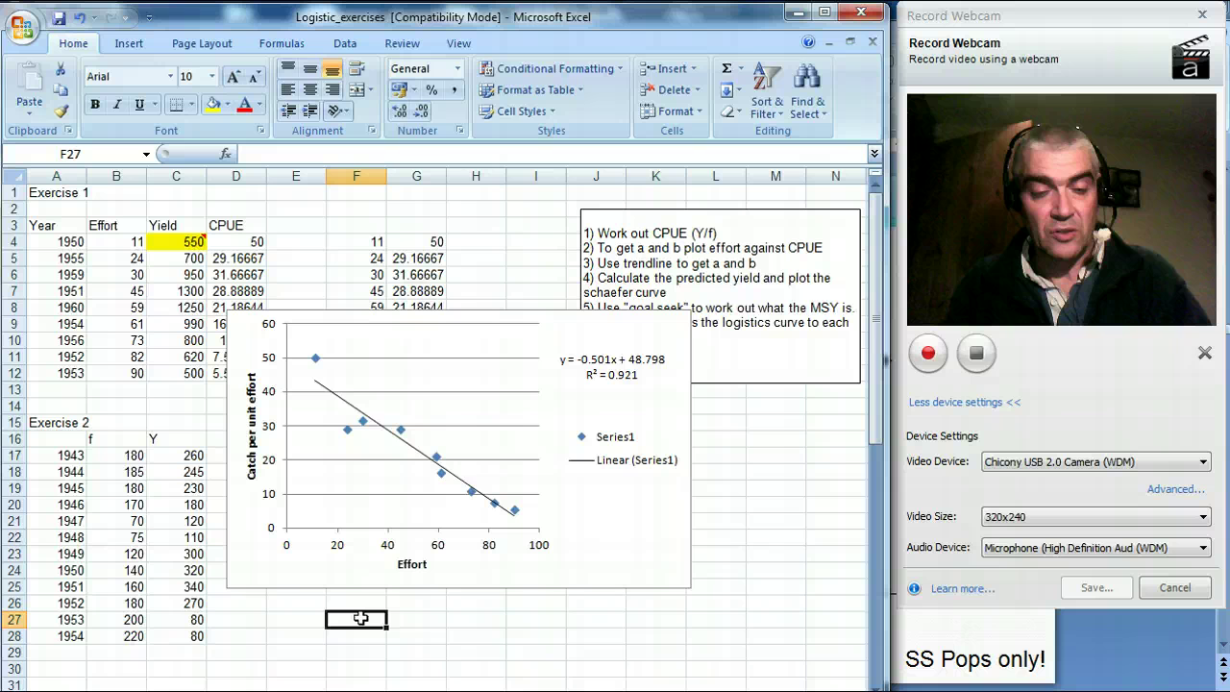
{"action": "type", "text": "a"}
{"action": "key", "text": "Tab"}
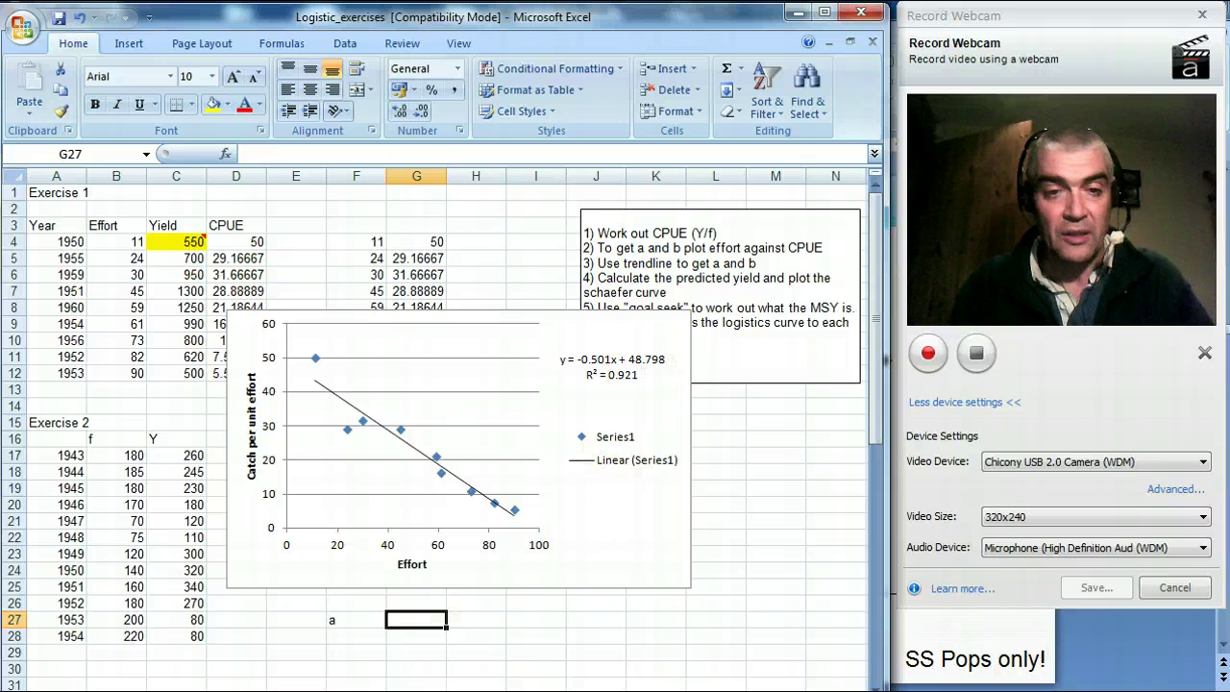
{"action": "type", "text": "48.798"}
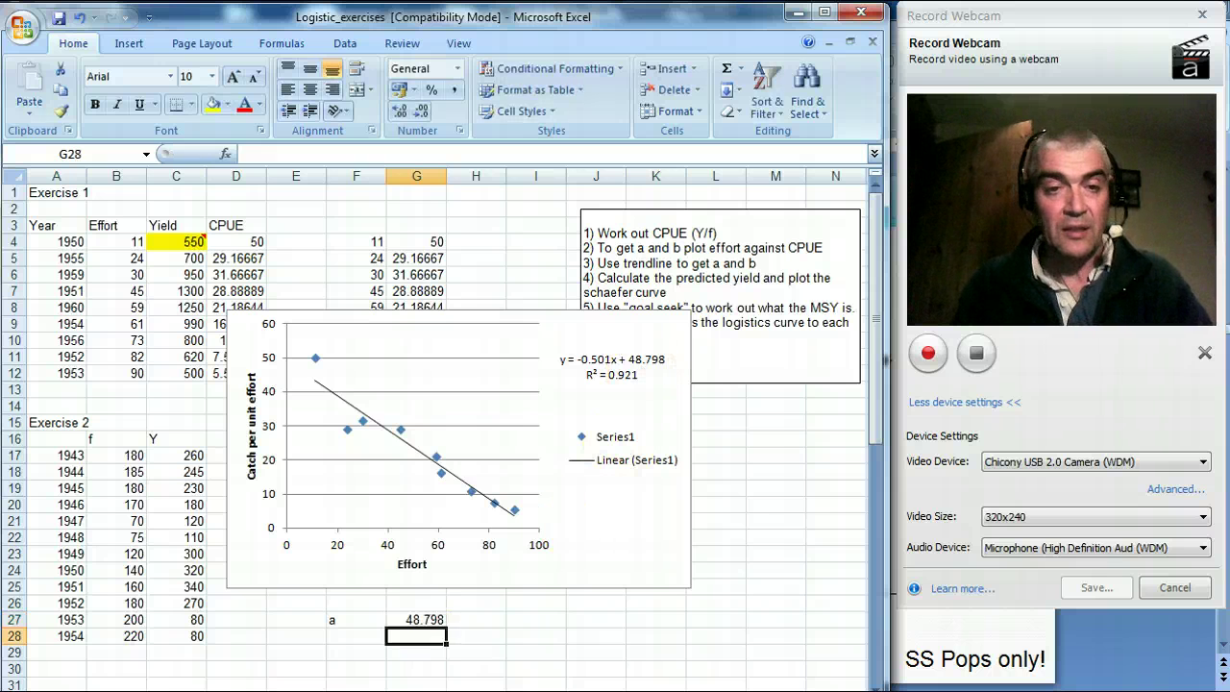
{"action": "left_click", "coordinate": [355, 636]}
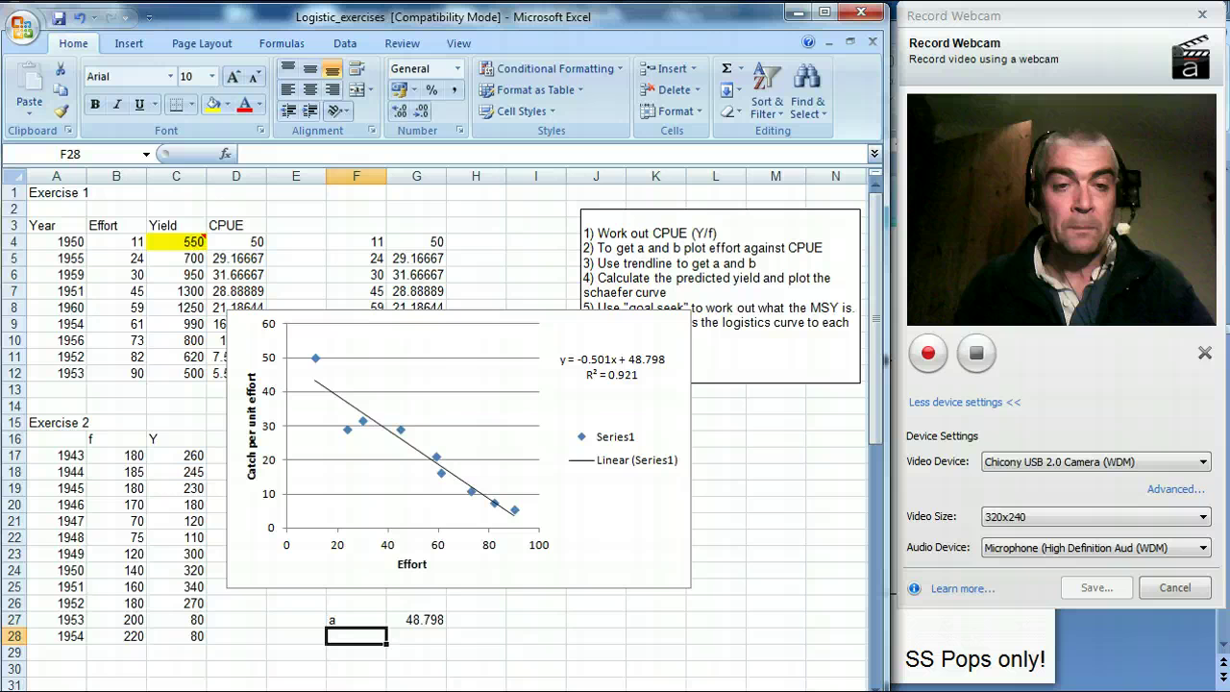
Record b = 0.501 in F28:G28 and move the chart to the sheet's lower right
{"action": "type", "text": "b"}
{"action": "key", "text": "Tab"}
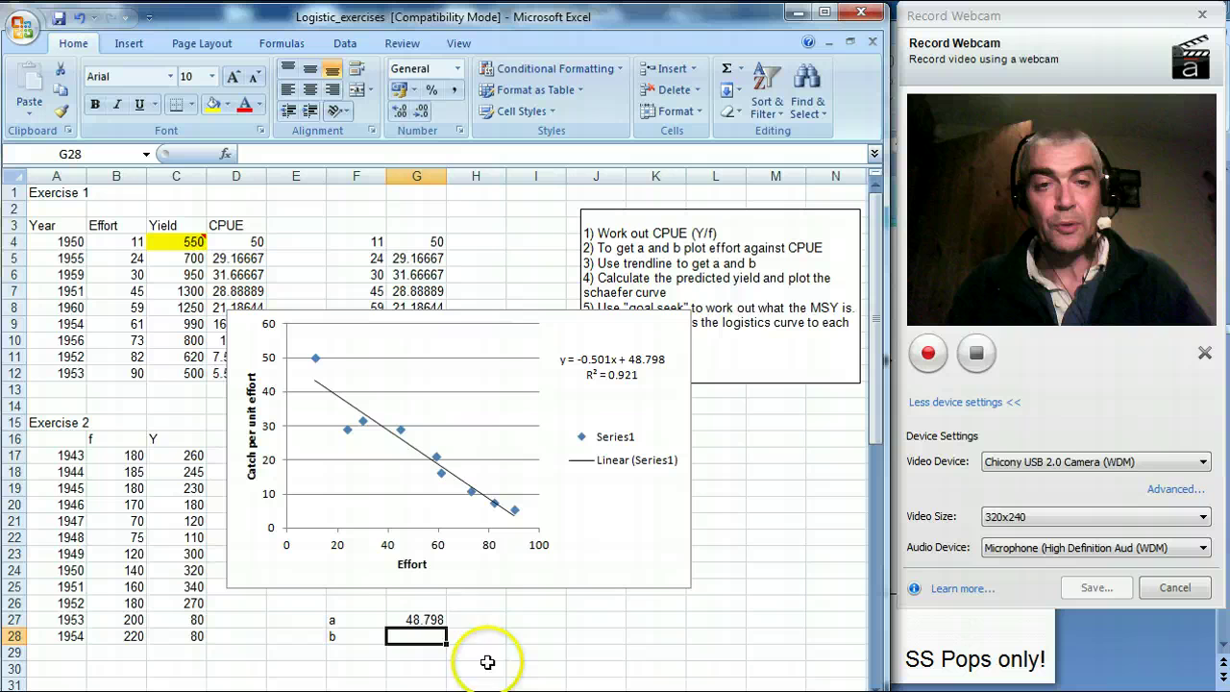
{"action": "mouse_move", "coordinate": [378, 688]}
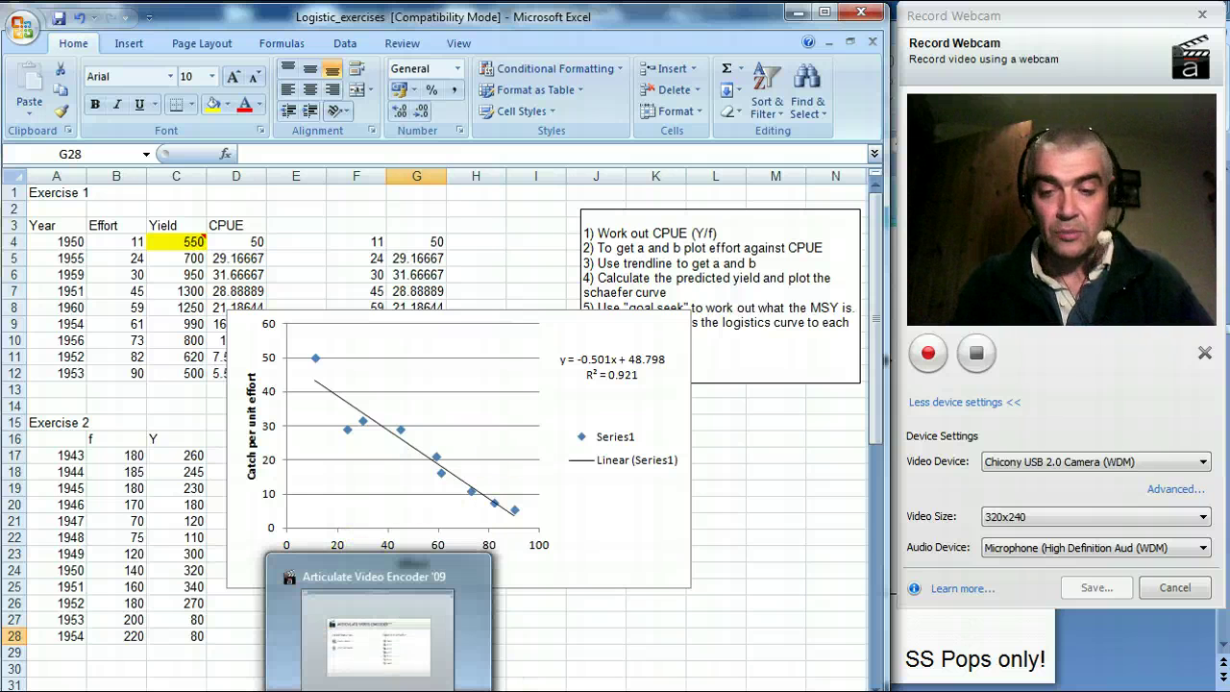
{"action": "type", "text": "0.501"}
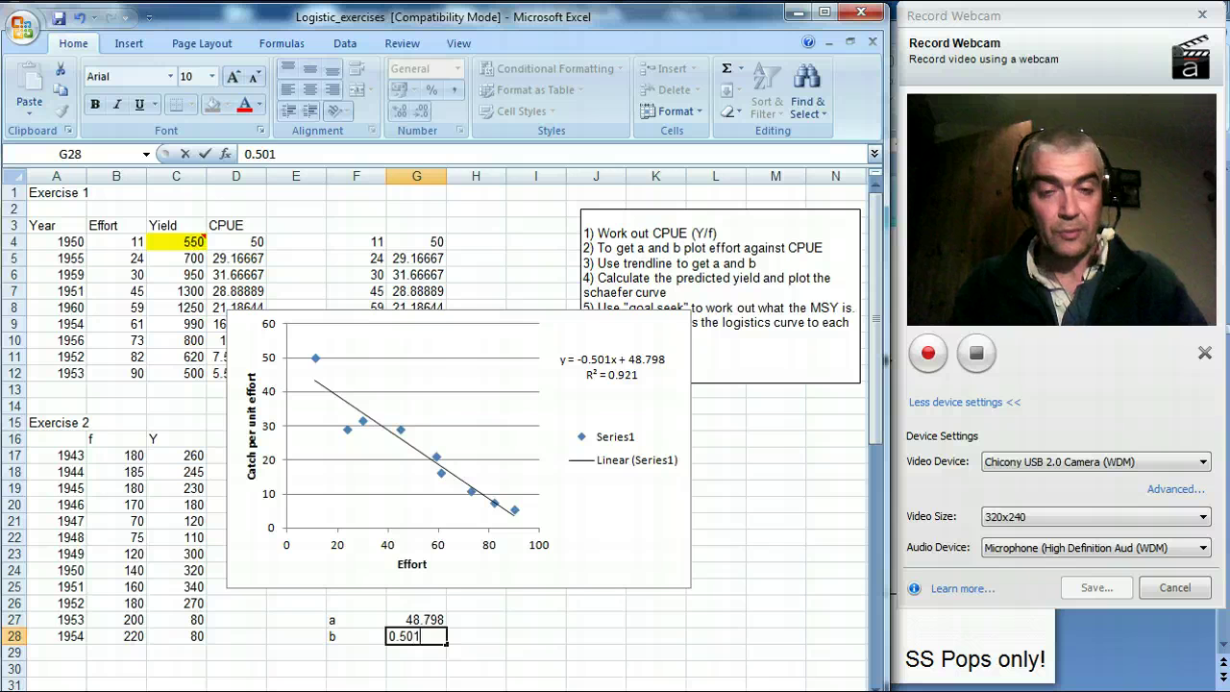
{"action": "key", "text": "Return"}
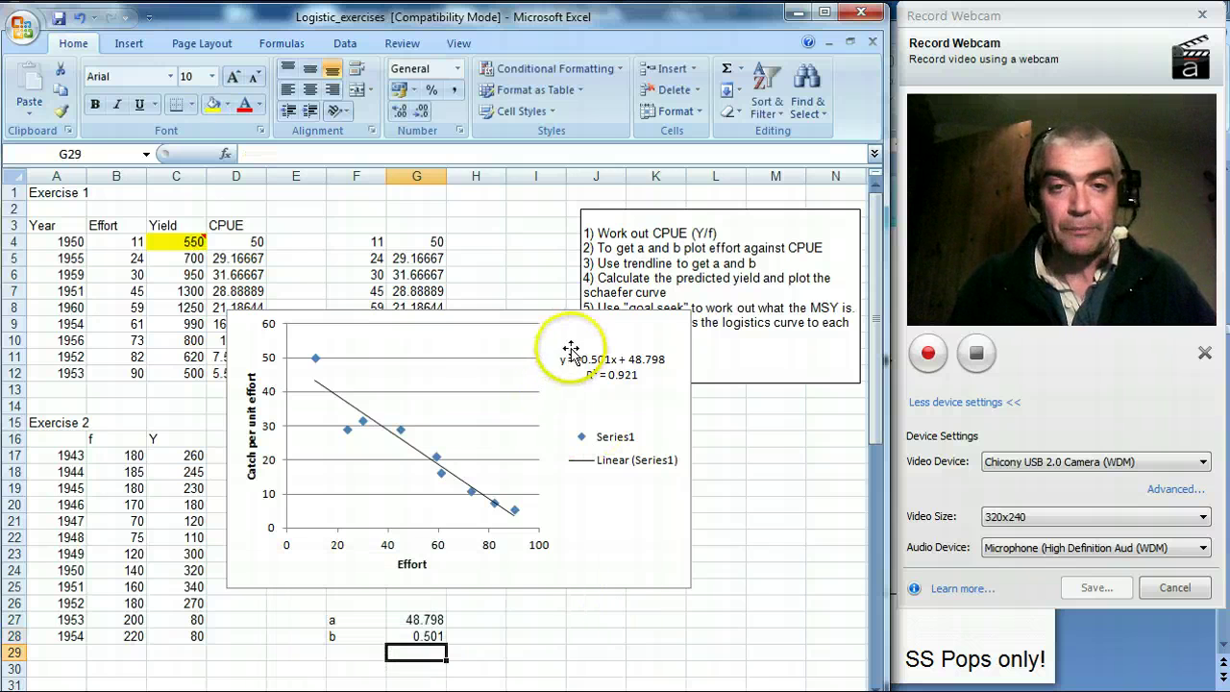
{"action": "left_click_drag", "start_coordinate": [578, 338], "coordinate": [774, 473]}
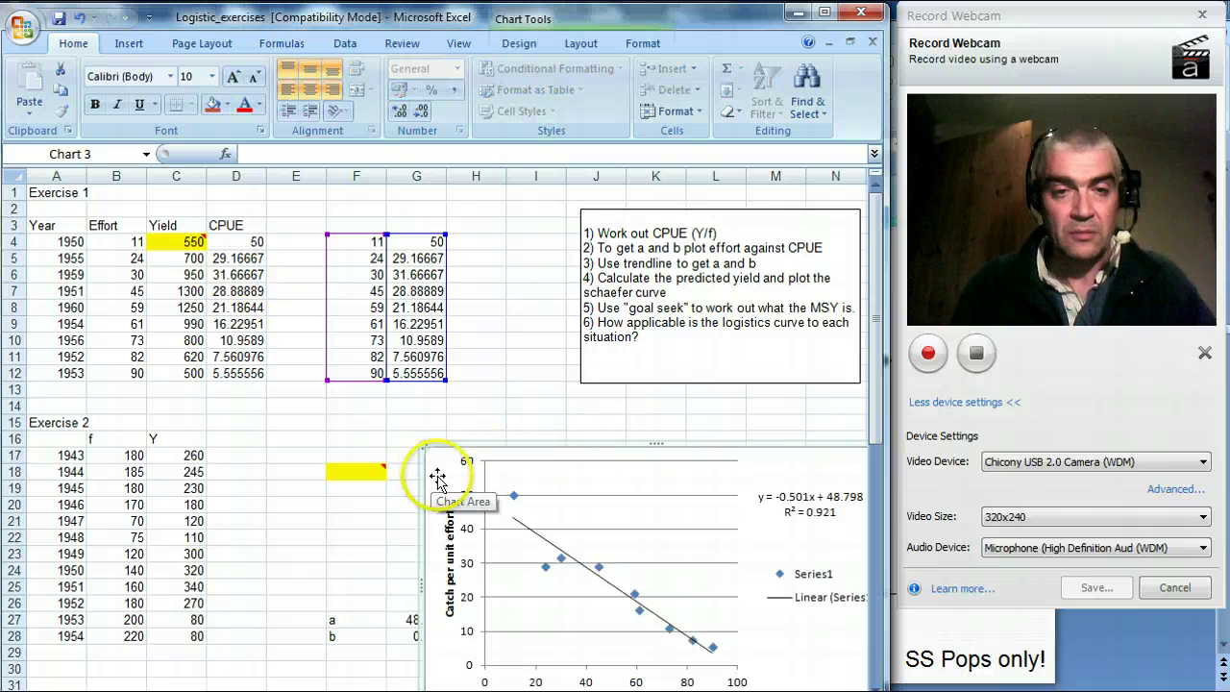
{"action": "left_click_drag", "start_coordinate": [437, 475], "coordinate": [604, 515]}
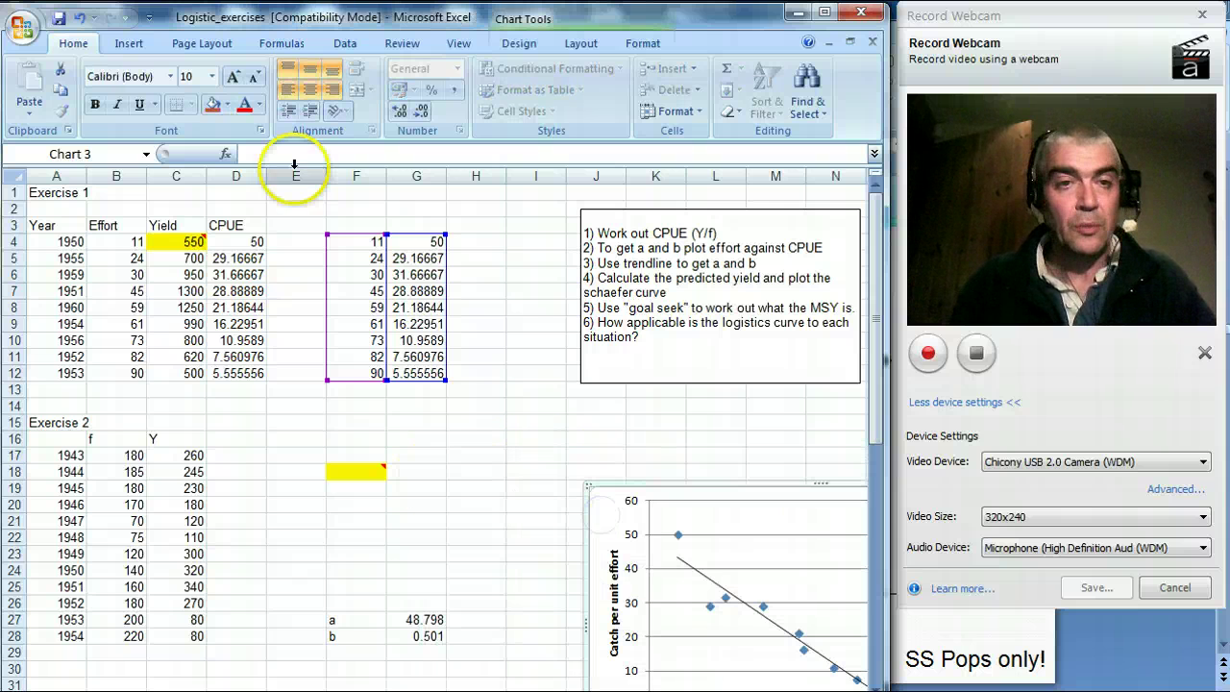
Enter the heading 'Pred Yield' in E3
{"action": "left_click", "coordinate": [285, 225]}
{"action": "type", "text": "P"}
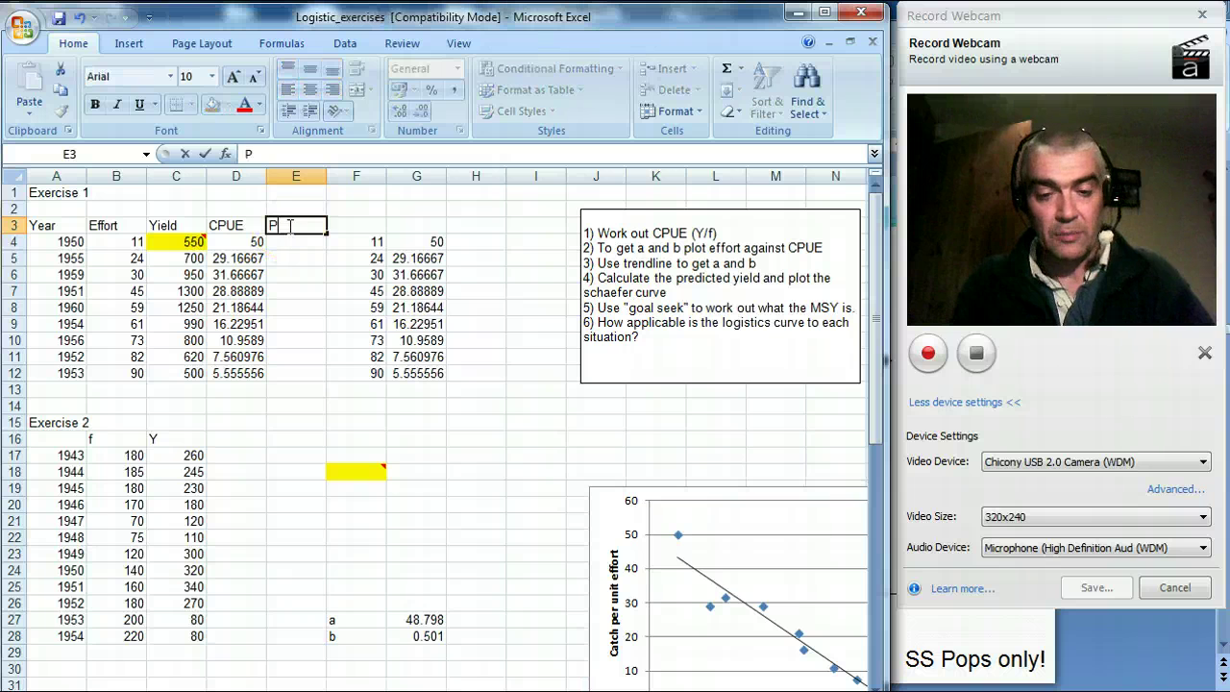
{"action": "type", "text": "red Yiel"}
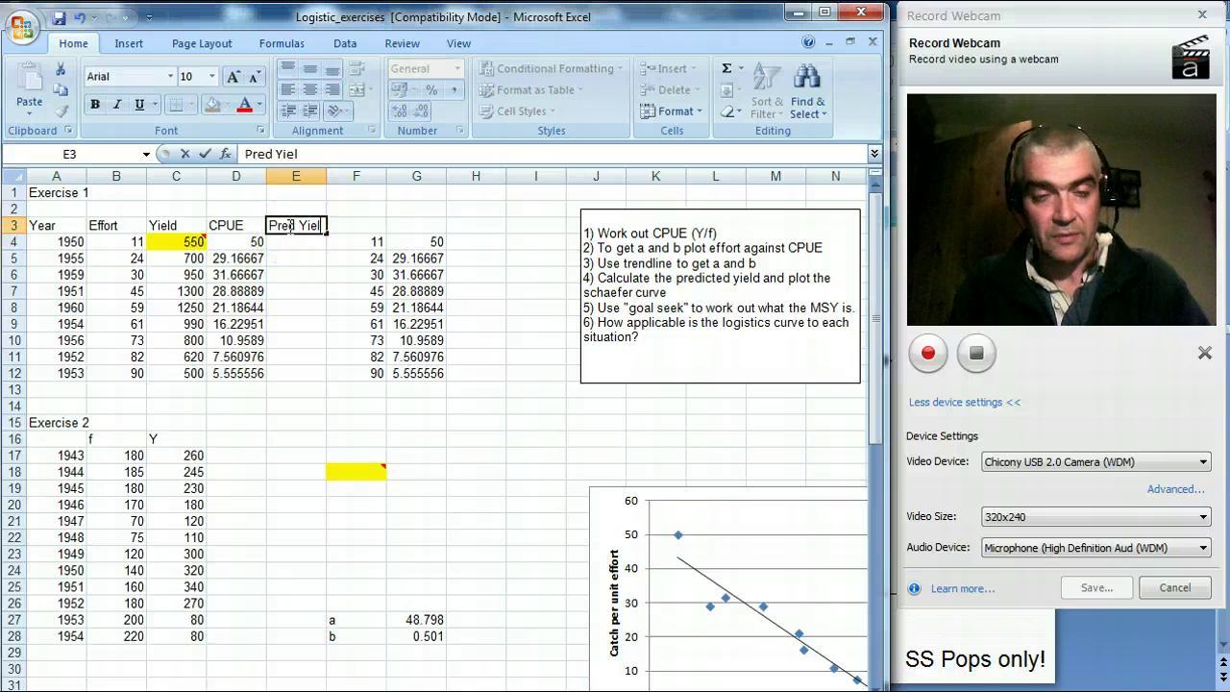
{"action": "type", "text": "d"}
{"action": "key", "text": "Return"}
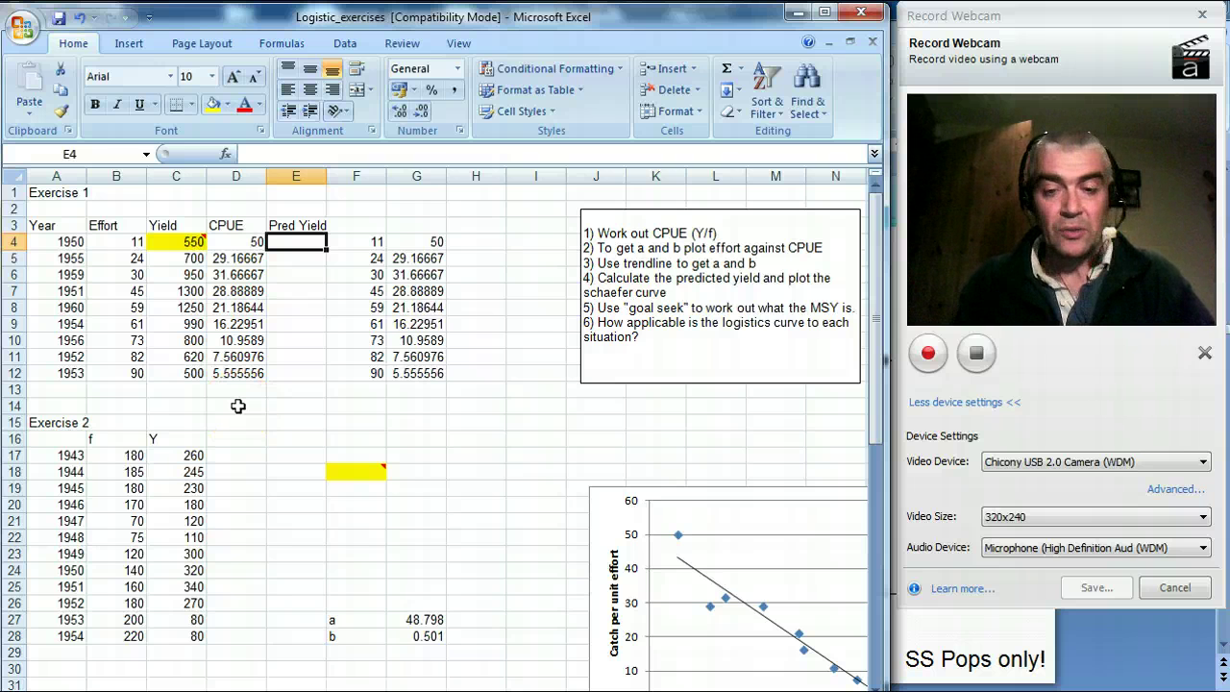
Enter =B4*(G27-(G28*B4)) in E4, accepting Excel's bracket correction, giving 476.157
{"action": "type", "text": "="}
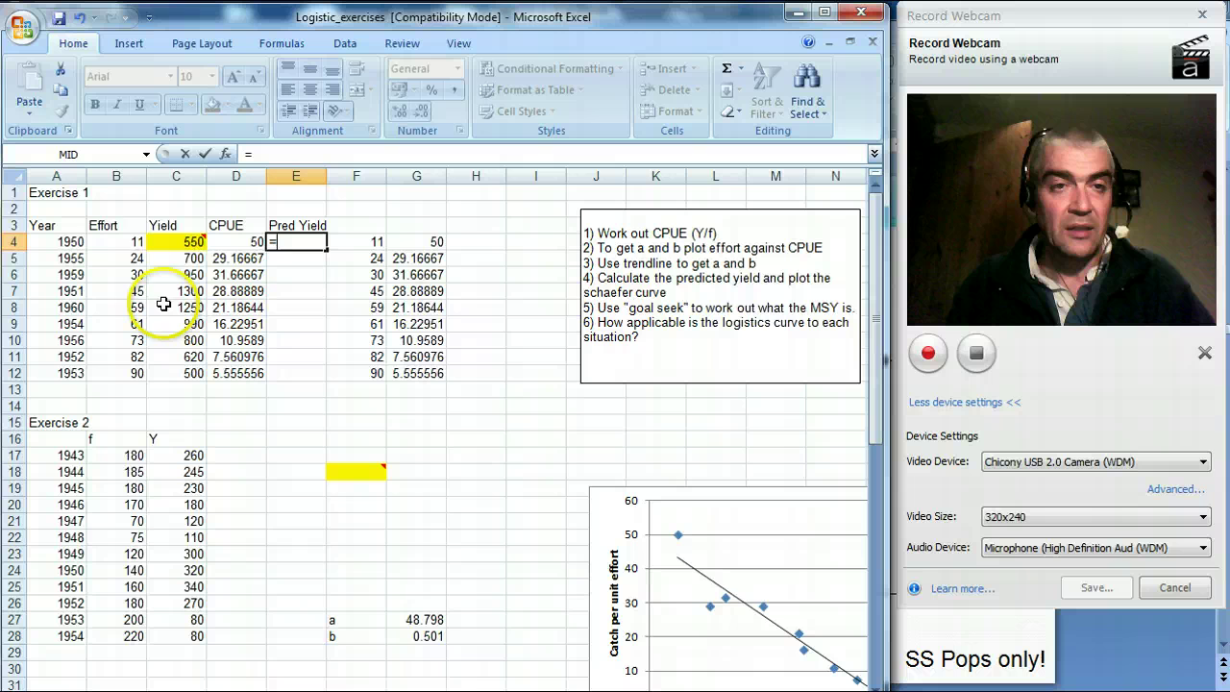
{"action": "left_click", "coordinate": [123, 241]}
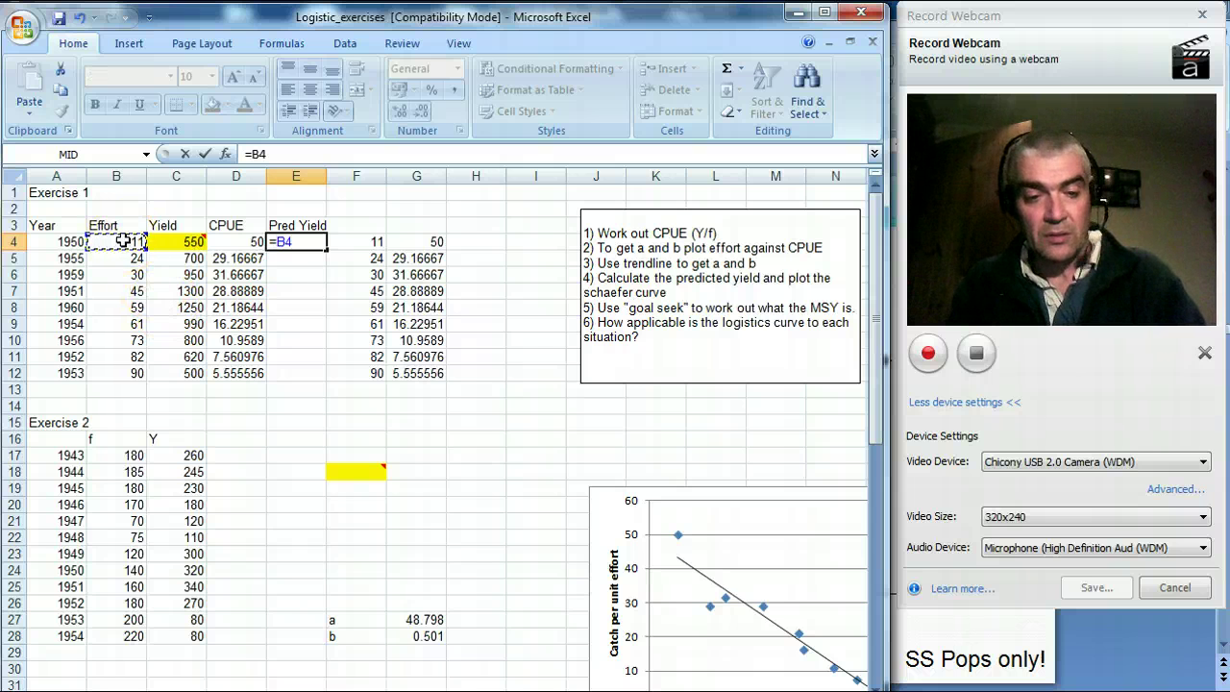
{"action": "type", "text": "*"}
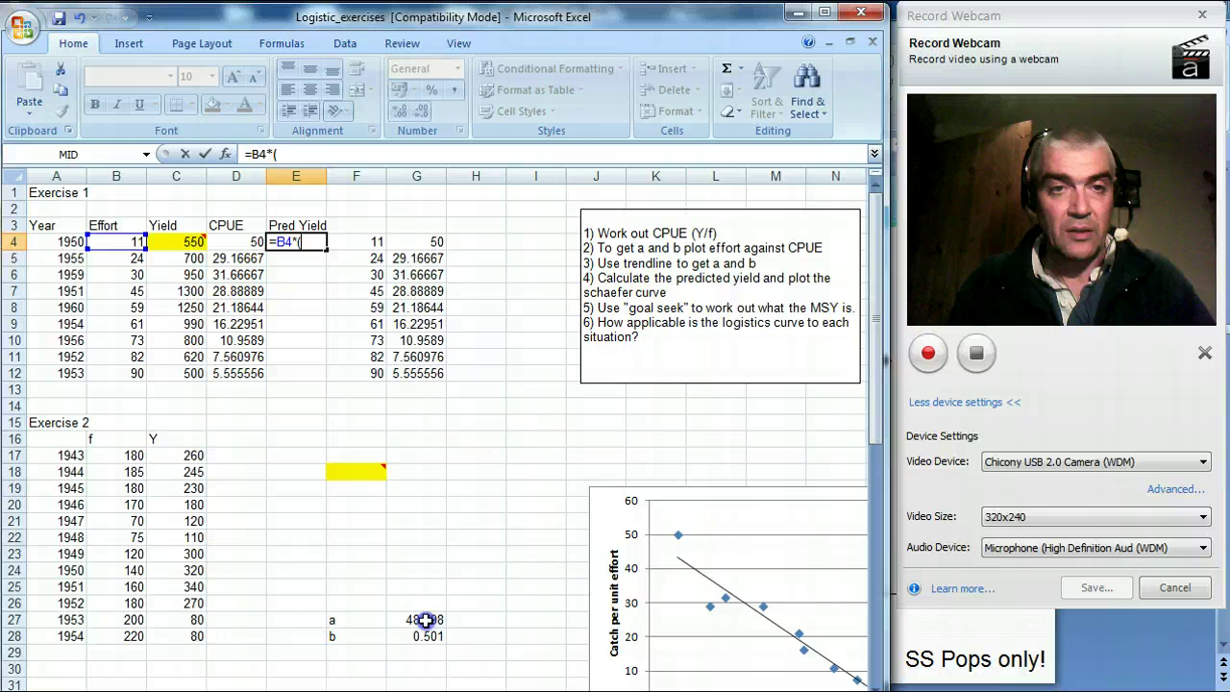
{"action": "left_click", "coordinate": [424, 620]}
{"action": "type", "text": "-"}
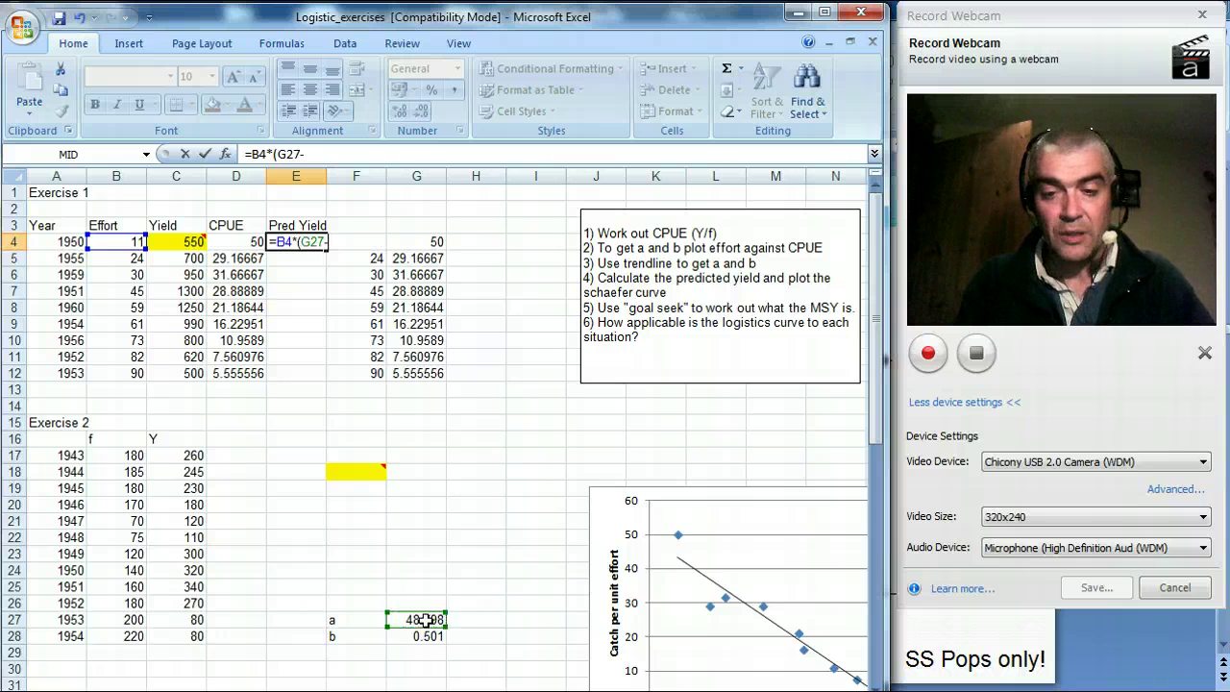
{"action": "type", "text": "("}
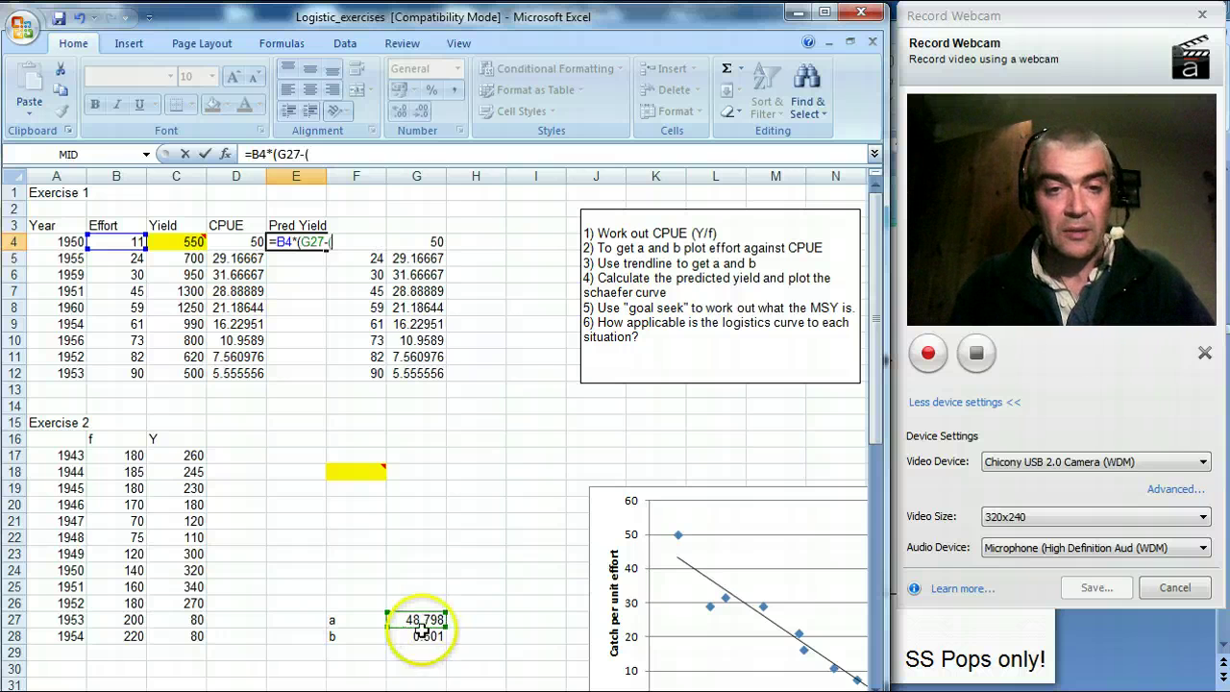
{"action": "left_click", "coordinate": [421, 638]}
{"action": "type", "text": "*"}
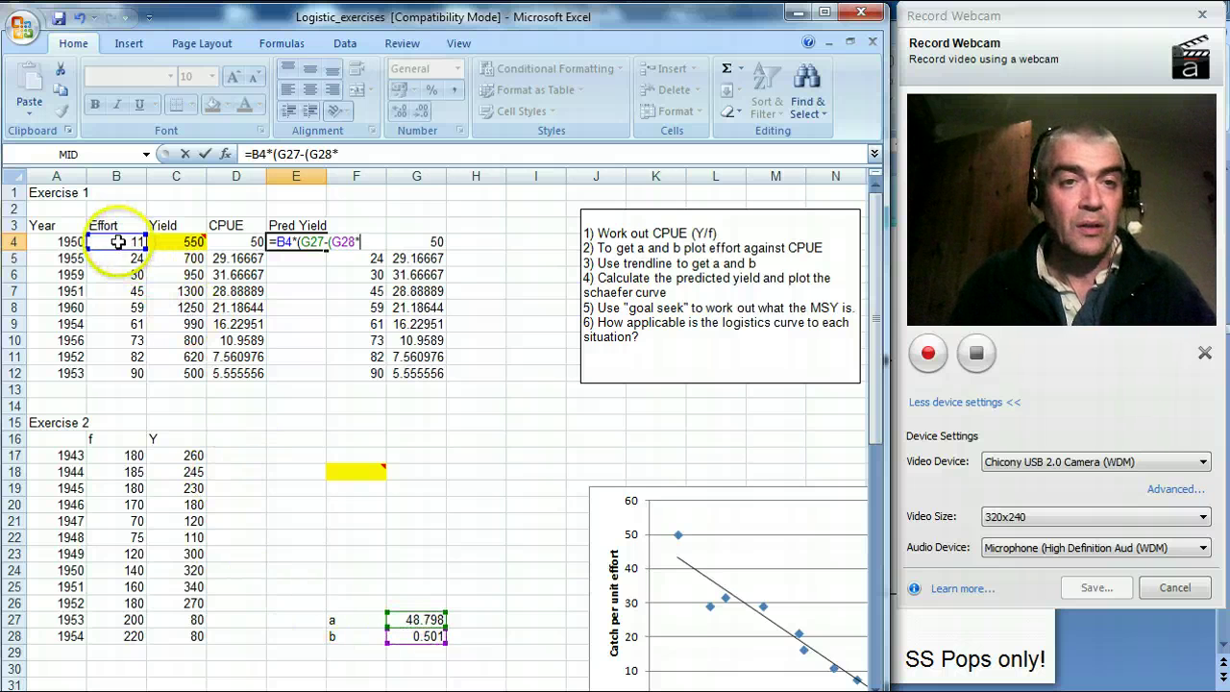
{"action": "left_click", "coordinate": [117, 242]}
{"action": "type", "text": ")"}
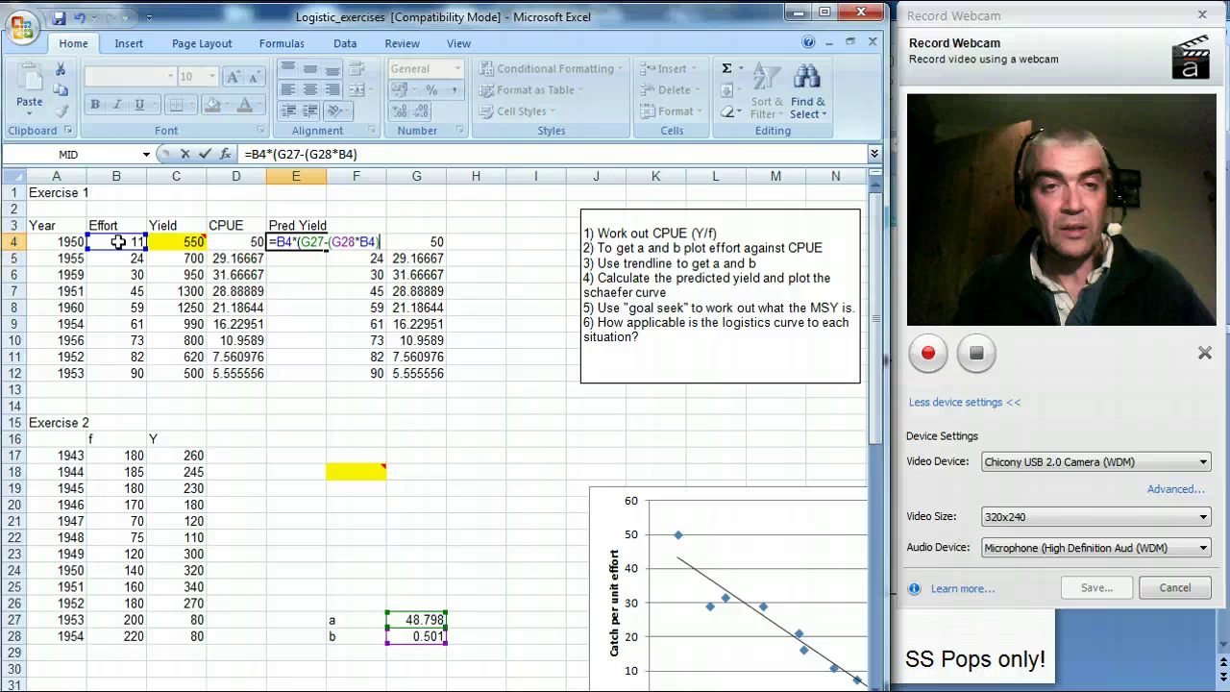
{"action": "key", "text": "Return"}
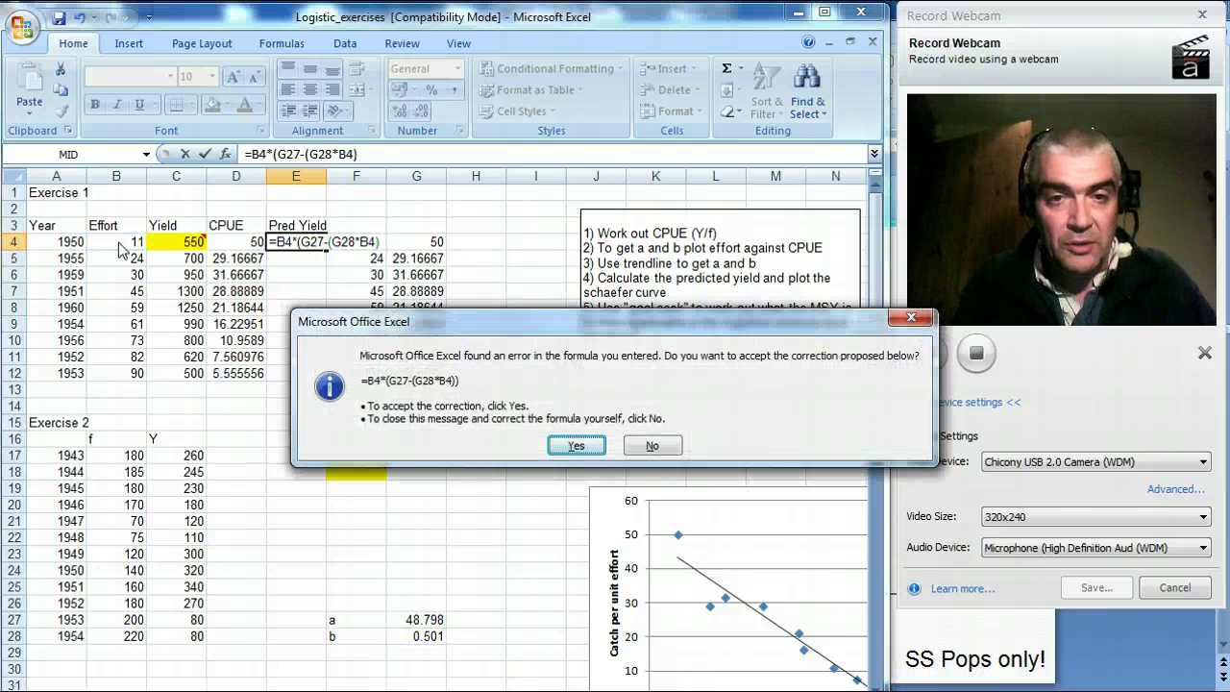
{"action": "key", "text": "Return"}
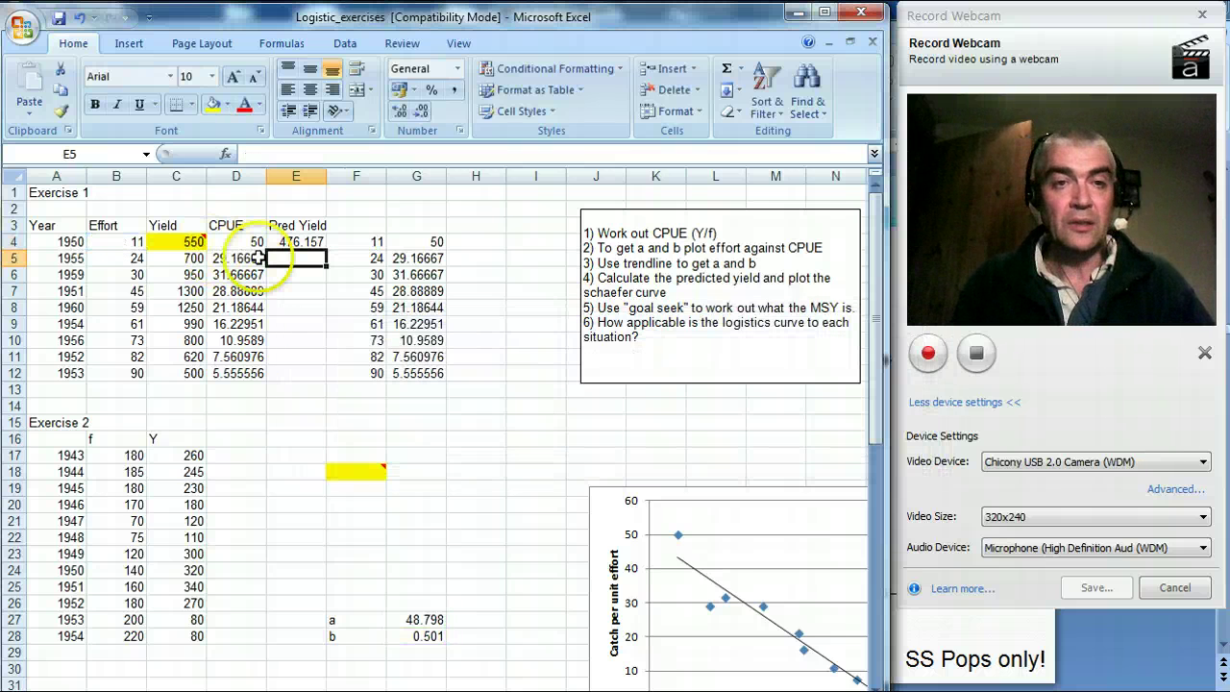
Change E4's formula to use anchored references G$27 and G$28
{"action": "left_click", "coordinate": [288, 241]}
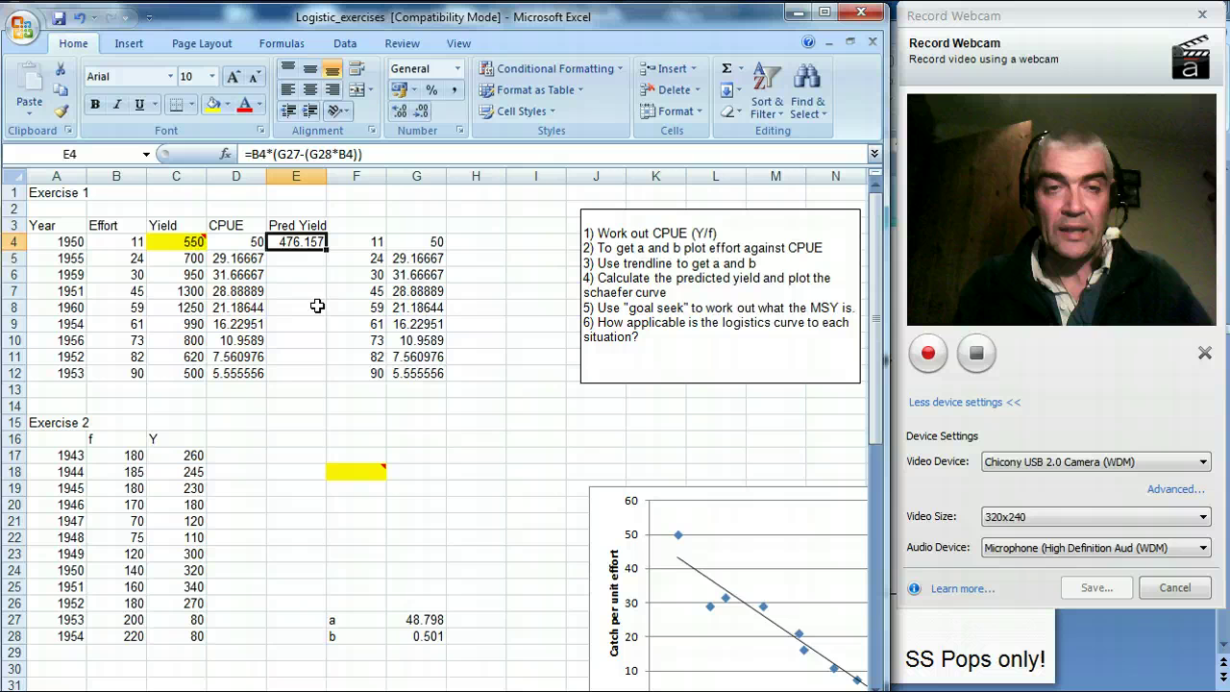
{"action": "left_click", "coordinate": [380, 156]}
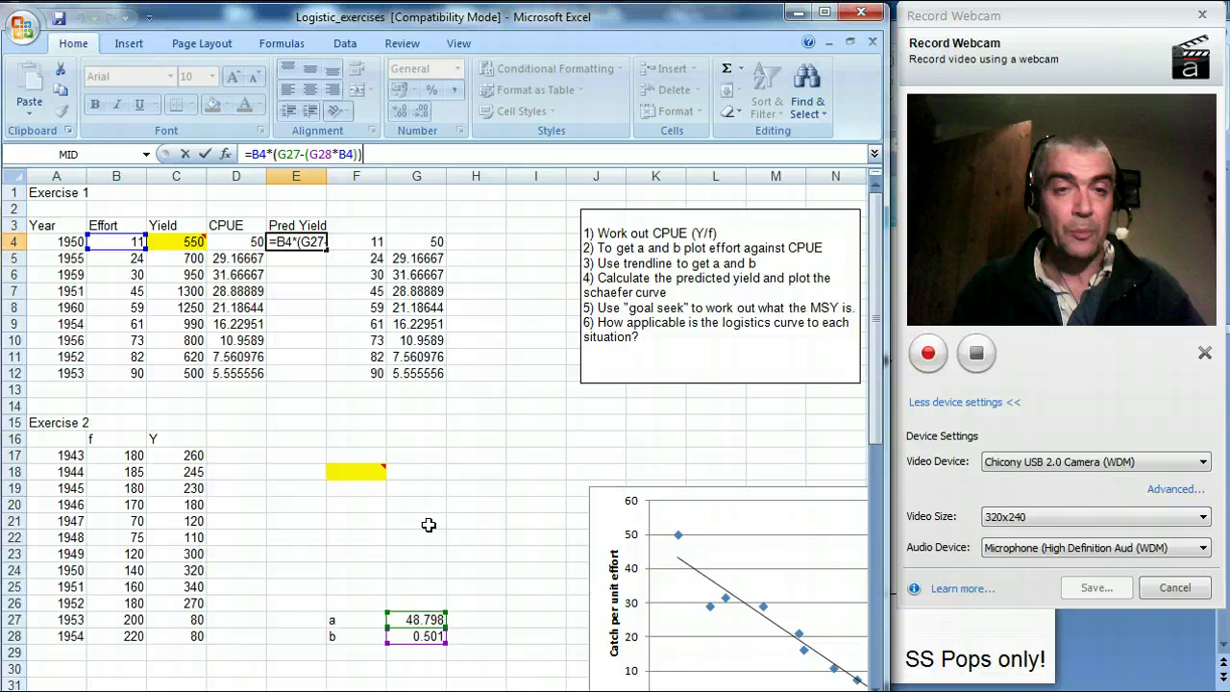
{"action": "left_click", "coordinate": [286, 153]}
{"action": "type", "text": "$"}
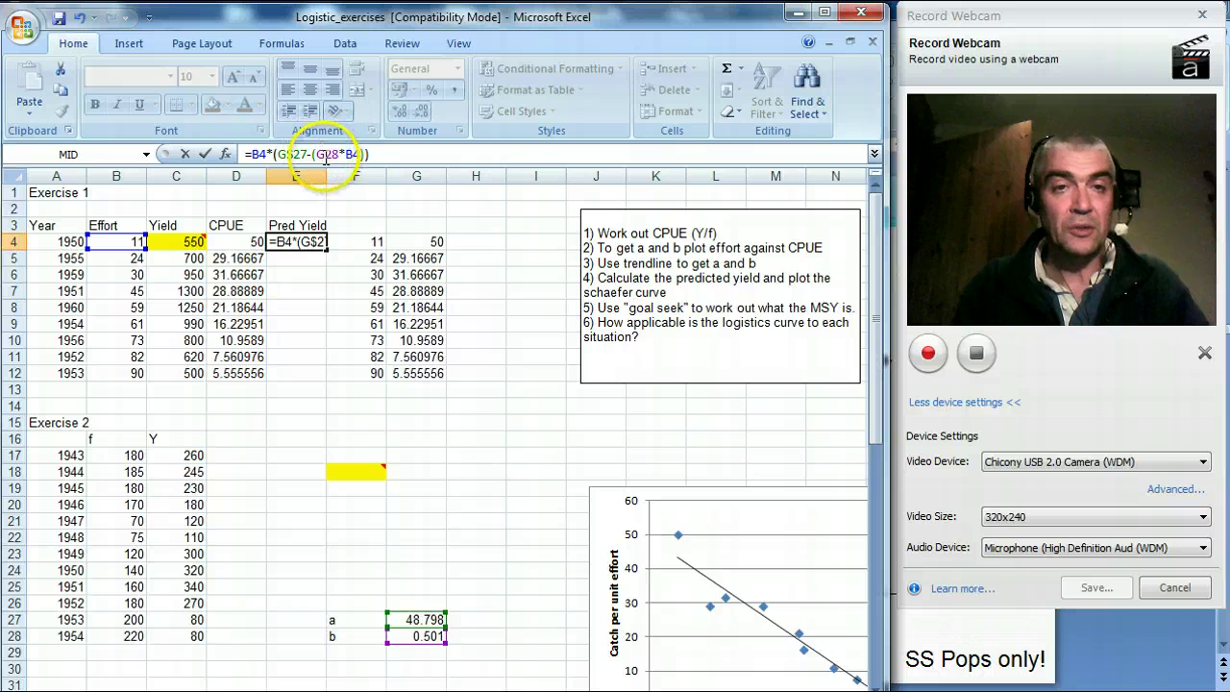
{"action": "left_click", "coordinate": [323, 153]}
{"action": "type", "text": "$"}
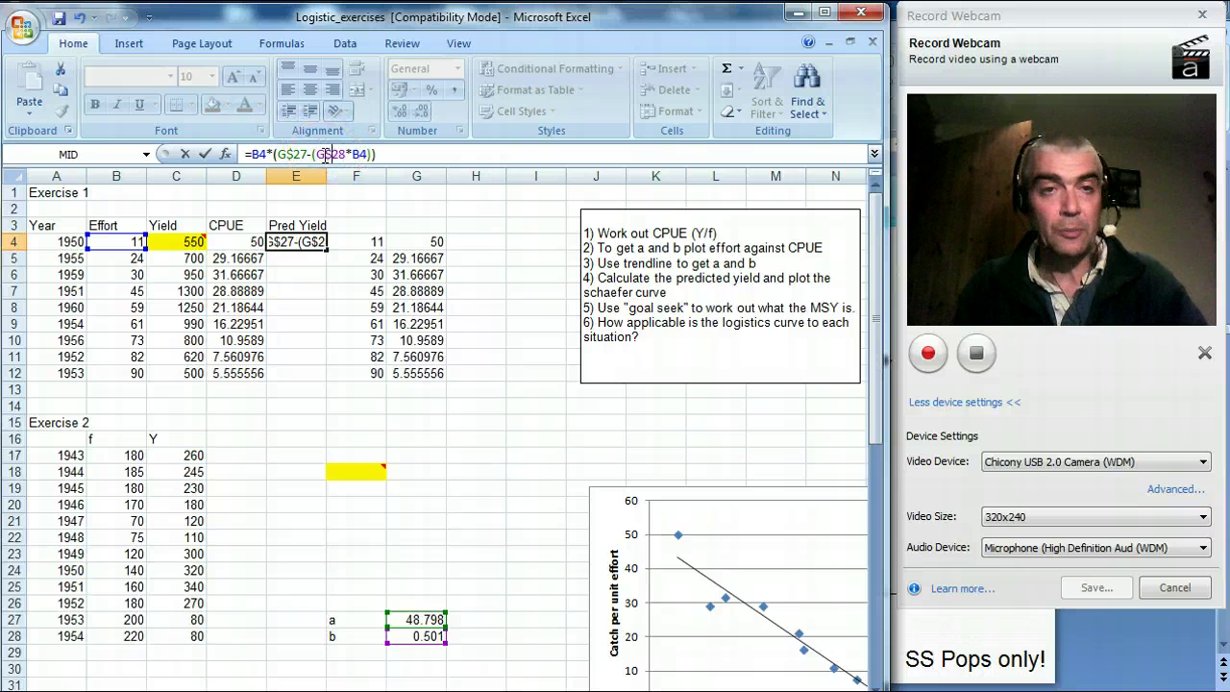
{"action": "key", "text": "Return"}
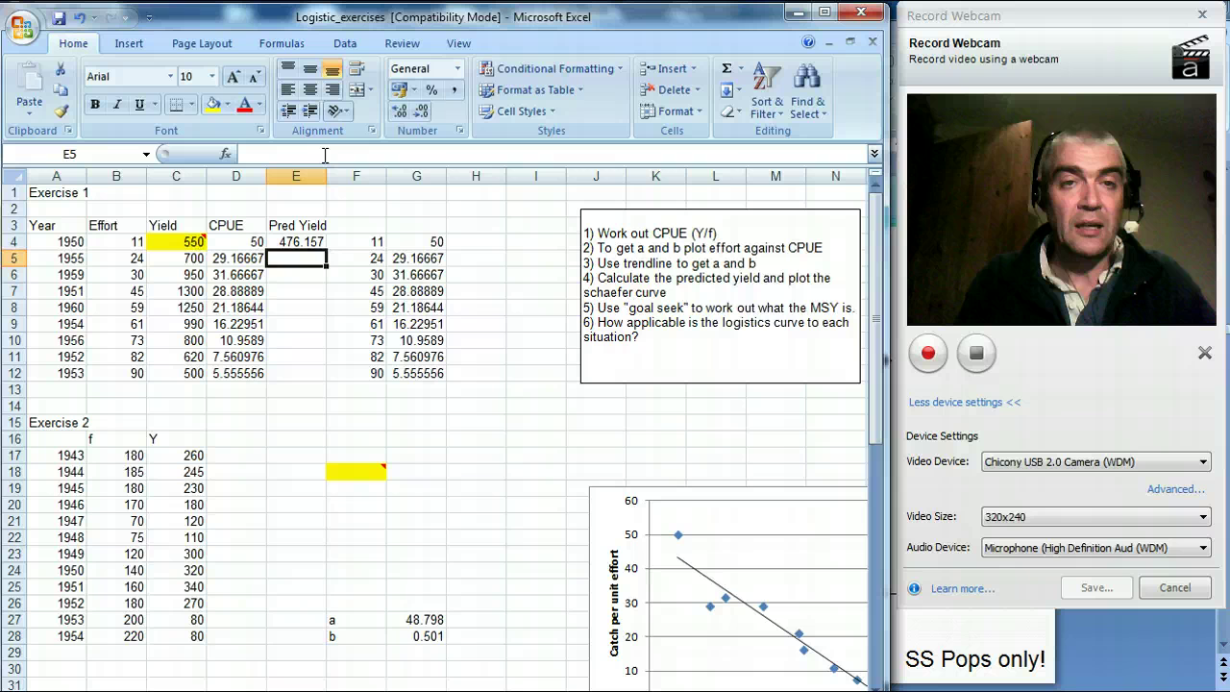
Fill the Pred Yield formula from E4 down through E12
{"action": "left_click", "coordinate": [289, 238]}
{"action": "left_click_drag", "start_coordinate": [289, 238], "coordinate": [274, 371]}
{"action": "key", "text": "ctrl+d"}
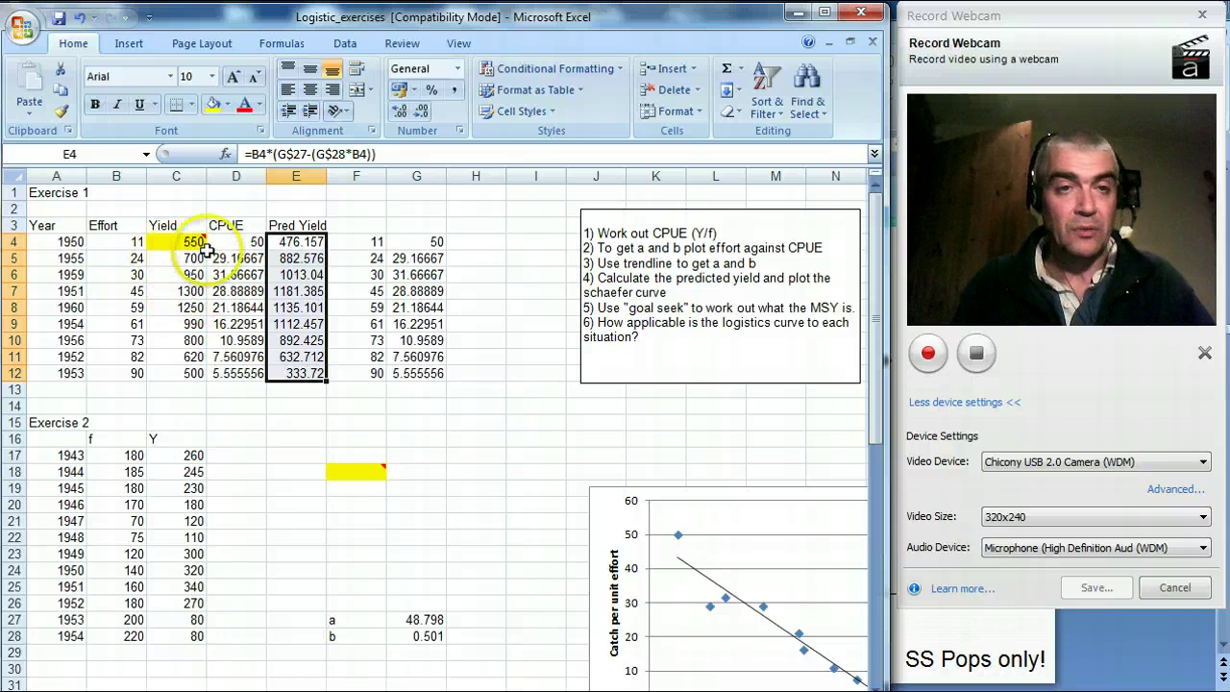
{"action": "mouse_move", "coordinate": [193, 241]}
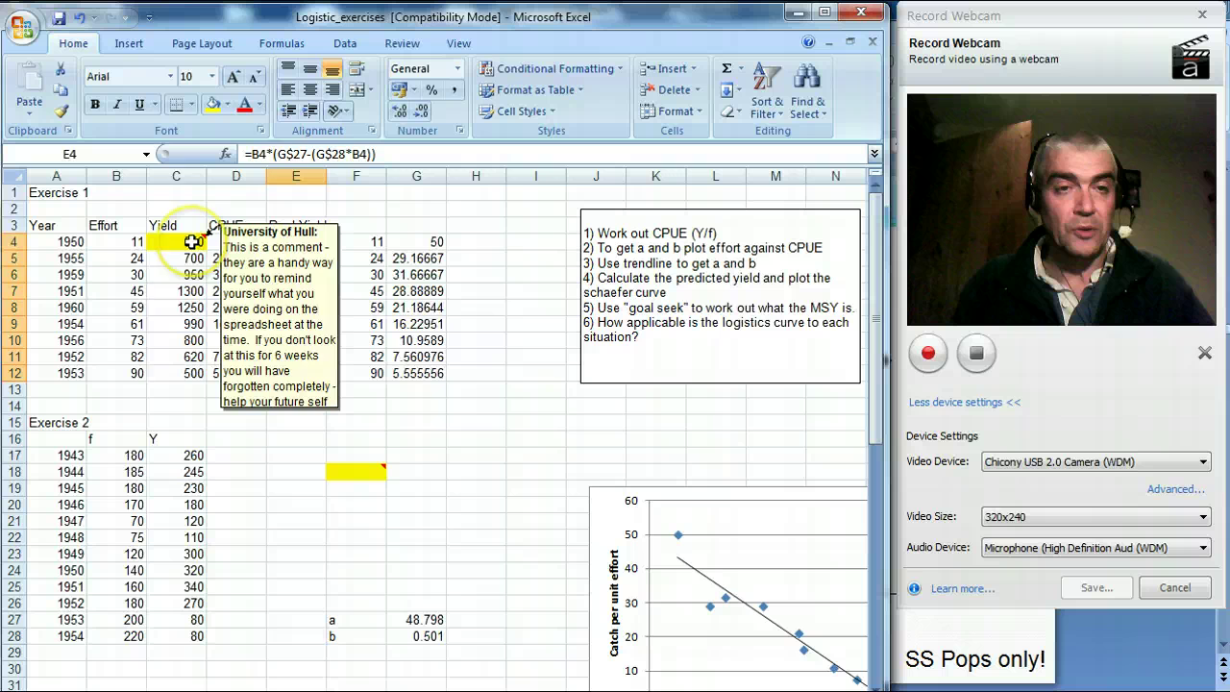
{"action": "left_click_drag", "start_coordinate": [192, 241], "coordinate": [182, 373]}
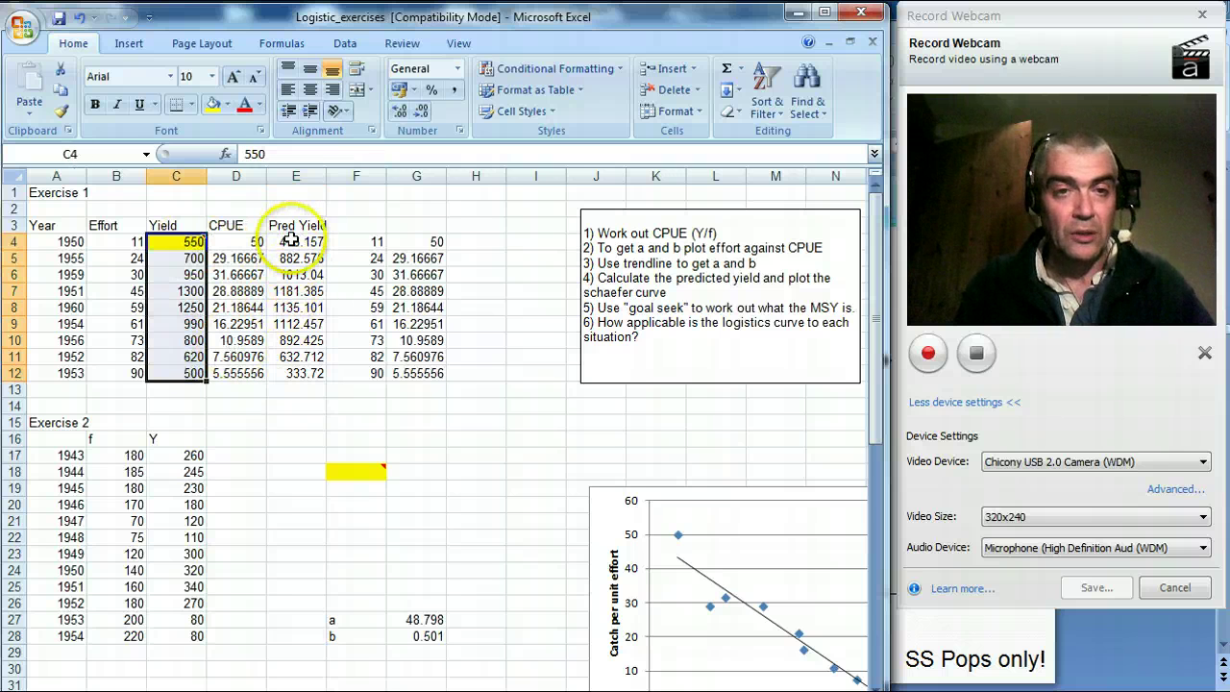
{"action": "left_click_drag", "start_coordinate": [289, 241], "coordinate": [286, 366]}
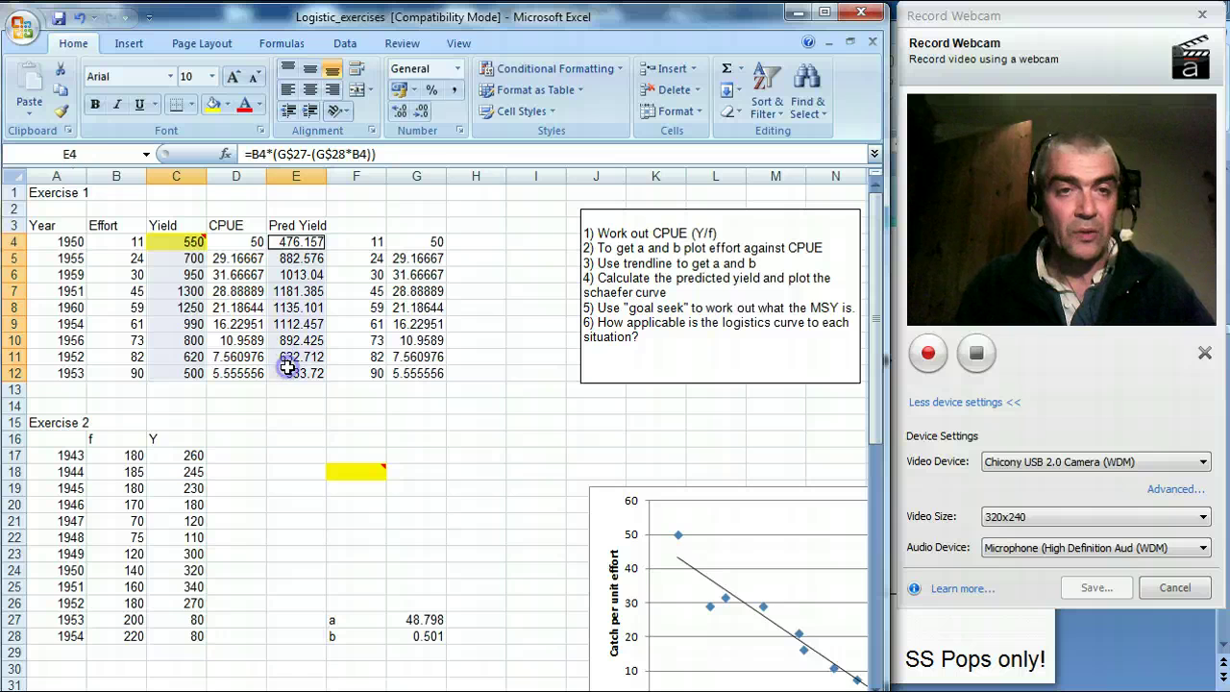
{"action": "left_click", "coordinate": [129, 44]}
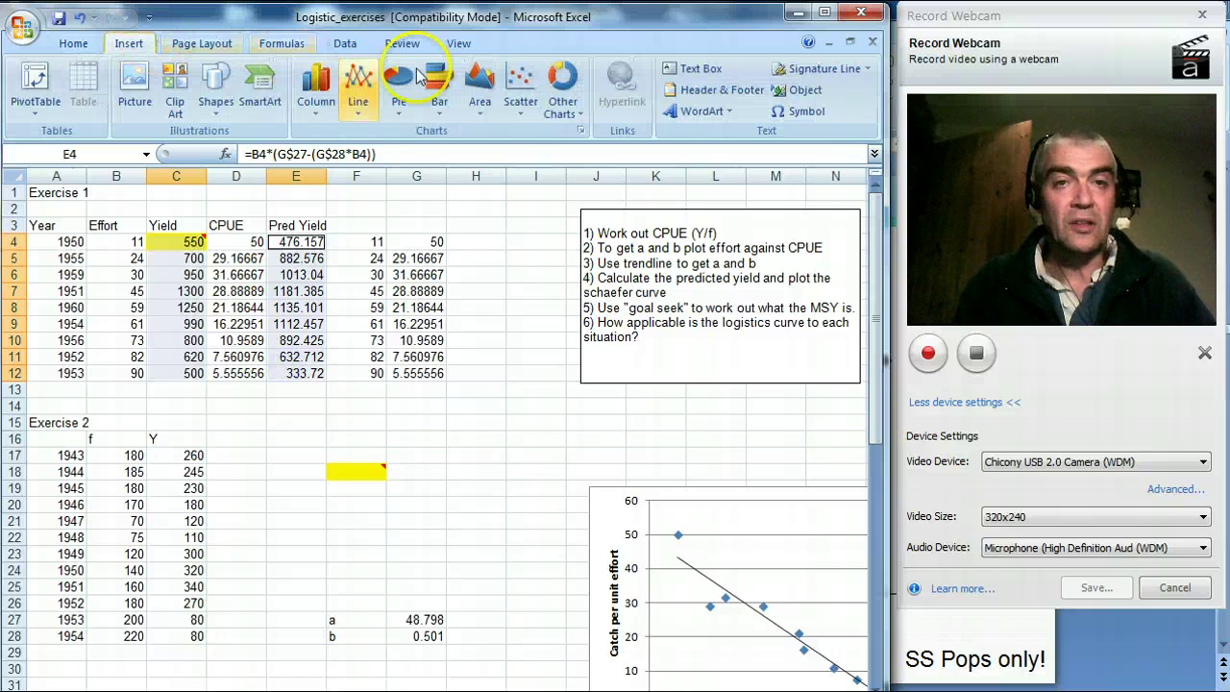
{"action": "left_click", "coordinate": [520, 89]}
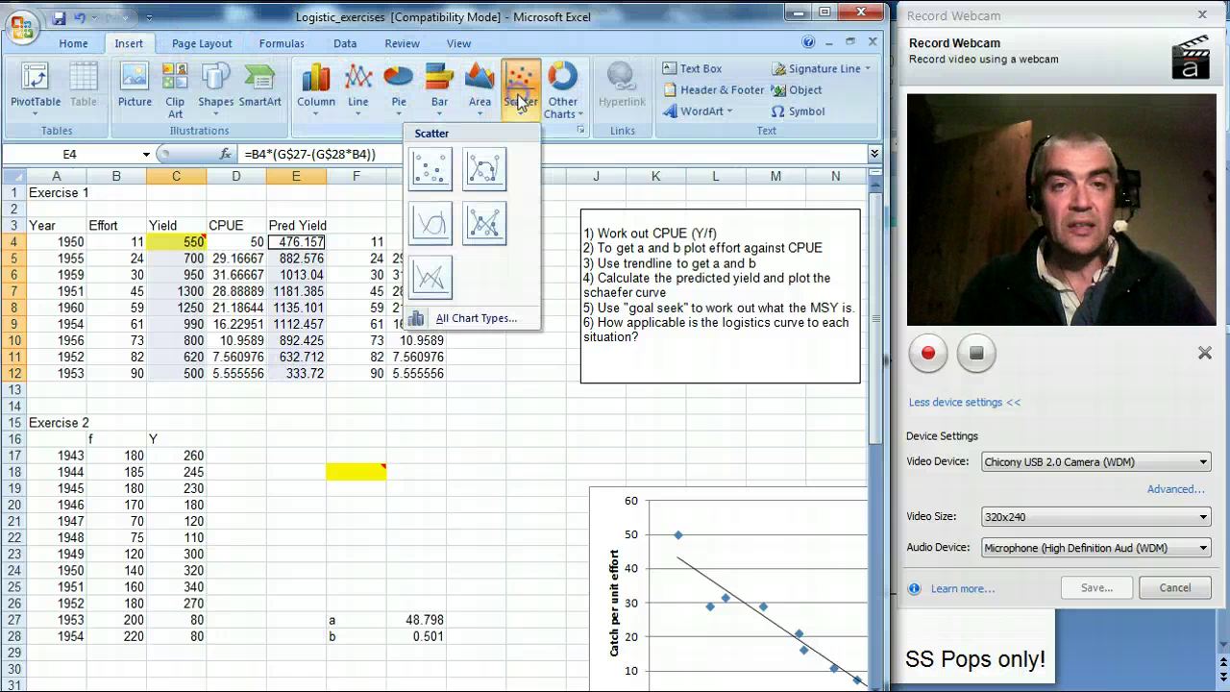
{"action": "left_click", "coordinate": [413, 179]}
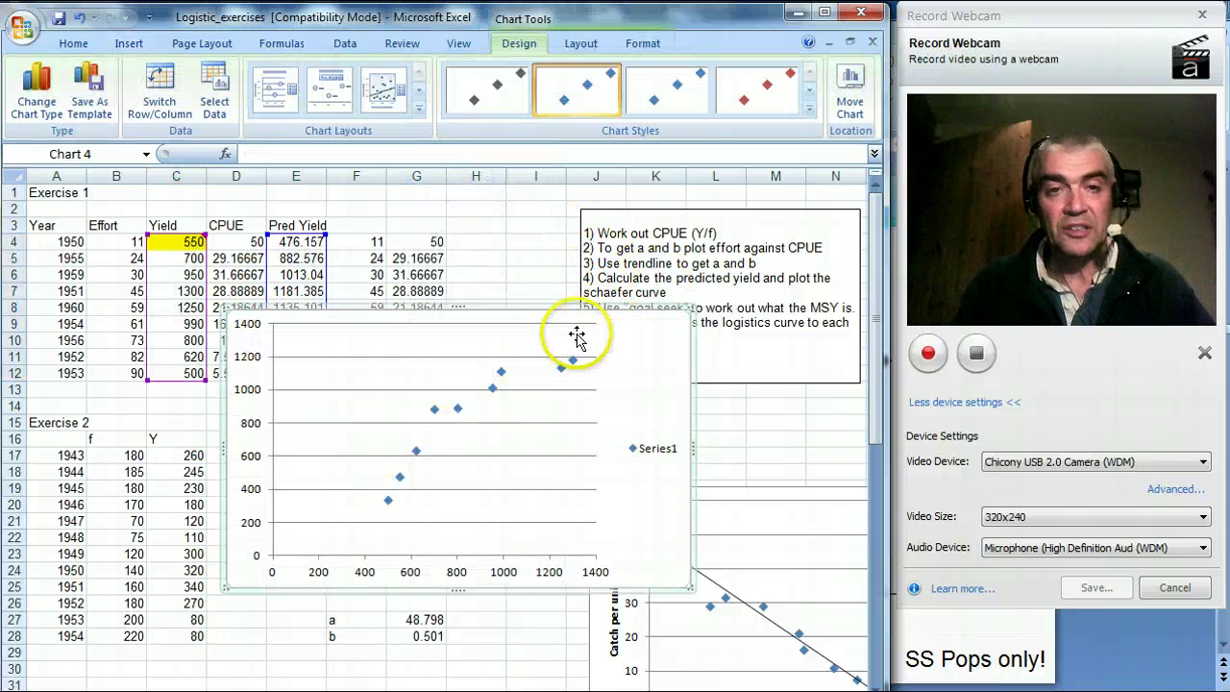
{"action": "mouse_move", "coordinate": [373, 482]}
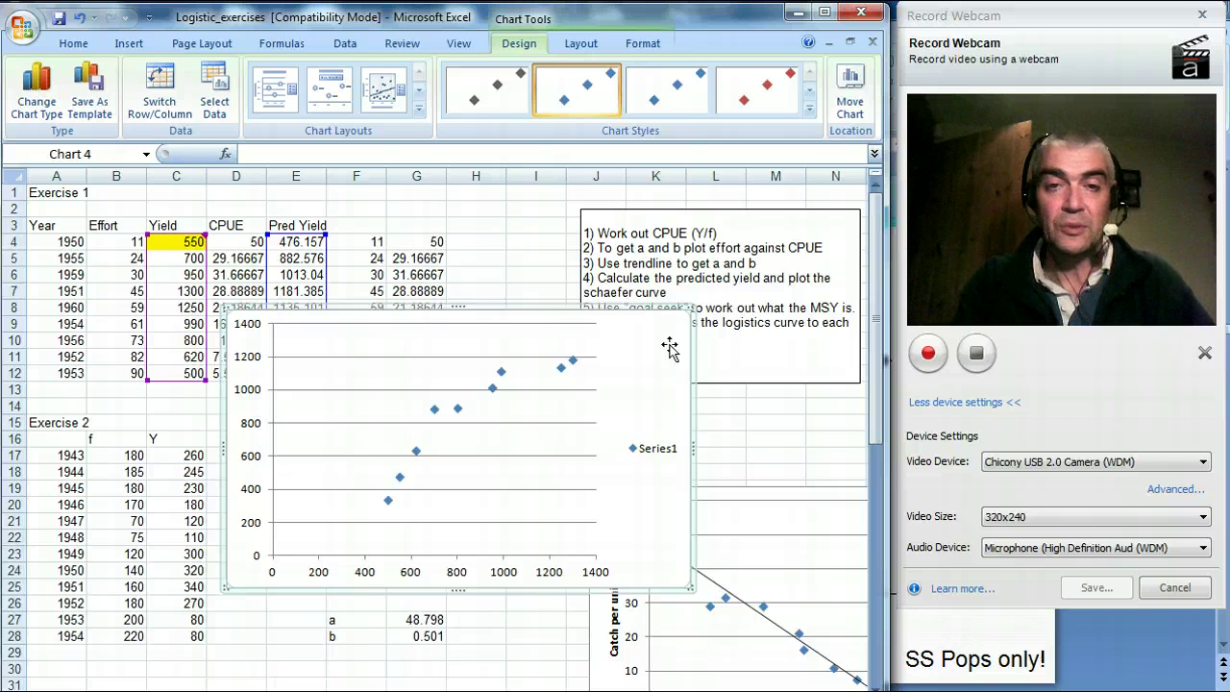
{"action": "left_click", "coordinate": [670, 348]}
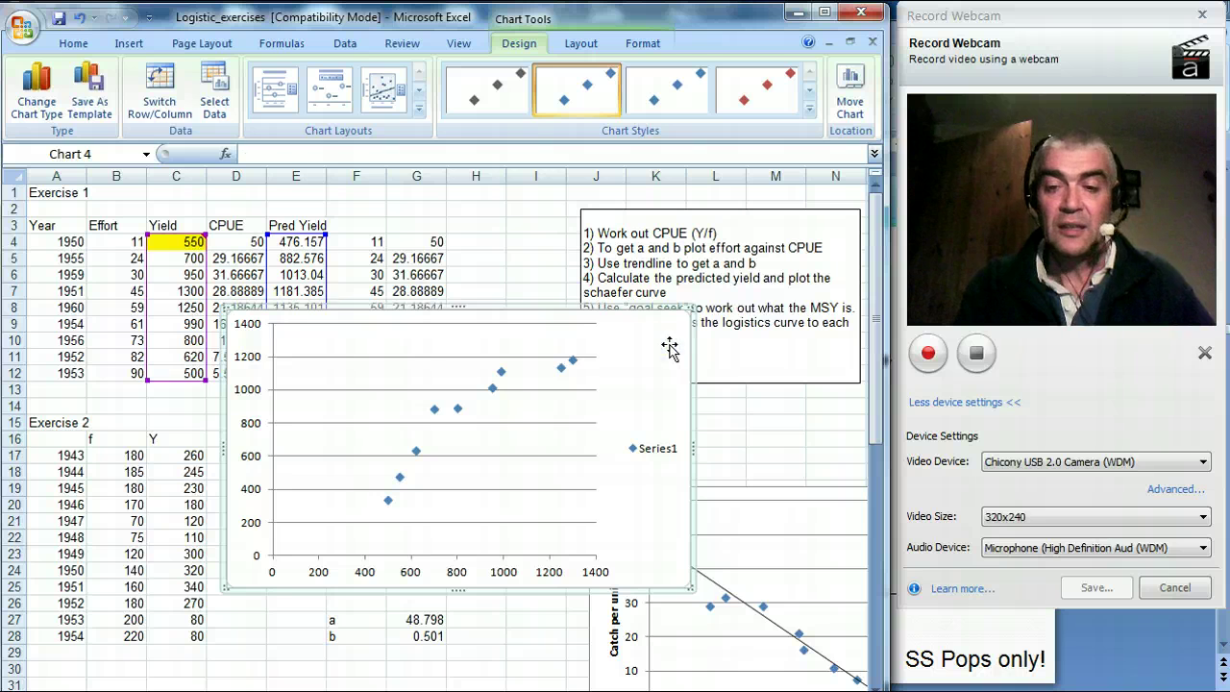
{"action": "key", "text": "Delete"}
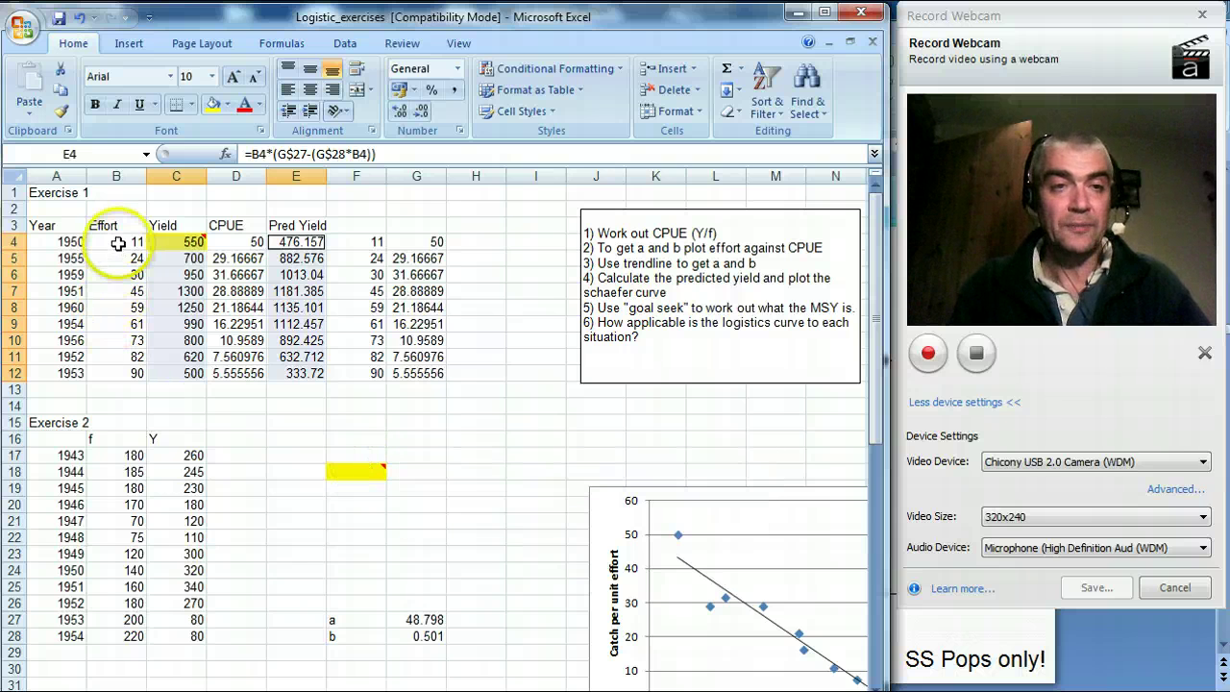
Select the Effort and Yield data in B4:C12 plus Pred Yield in E4:E12
{"action": "left_click_drag", "start_coordinate": [116, 240], "coordinate": [113, 373]}
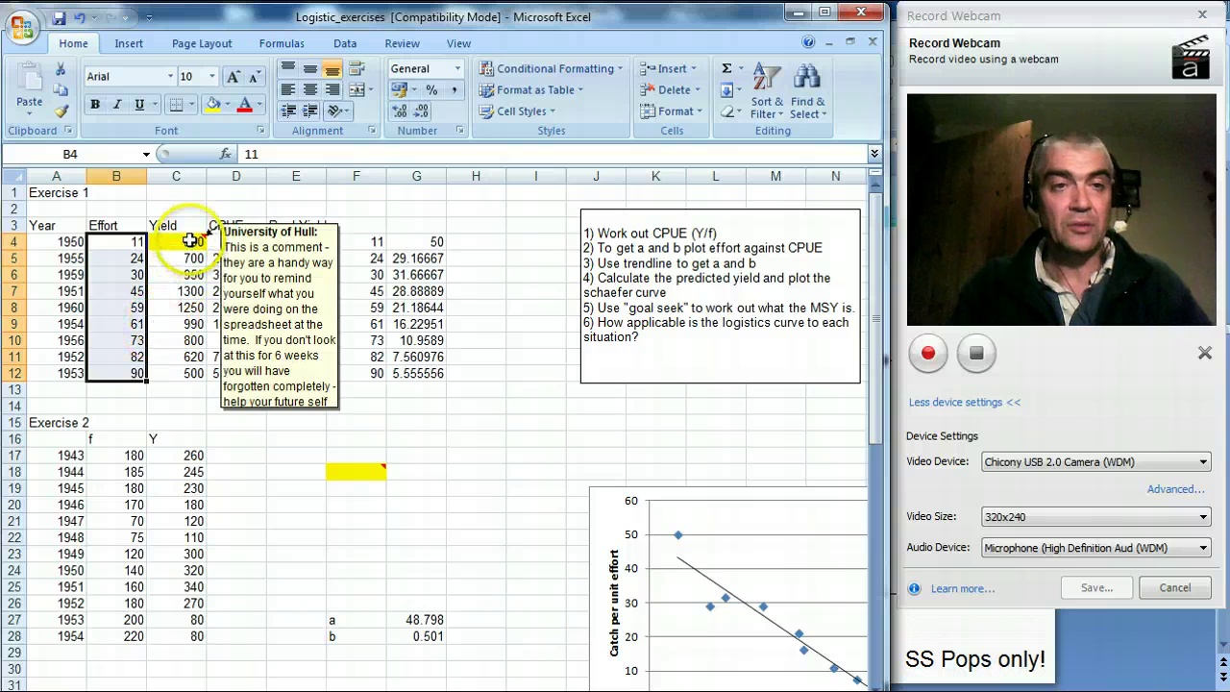
{"action": "left_click_drag", "start_coordinate": [182, 240], "coordinate": [175, 381]}
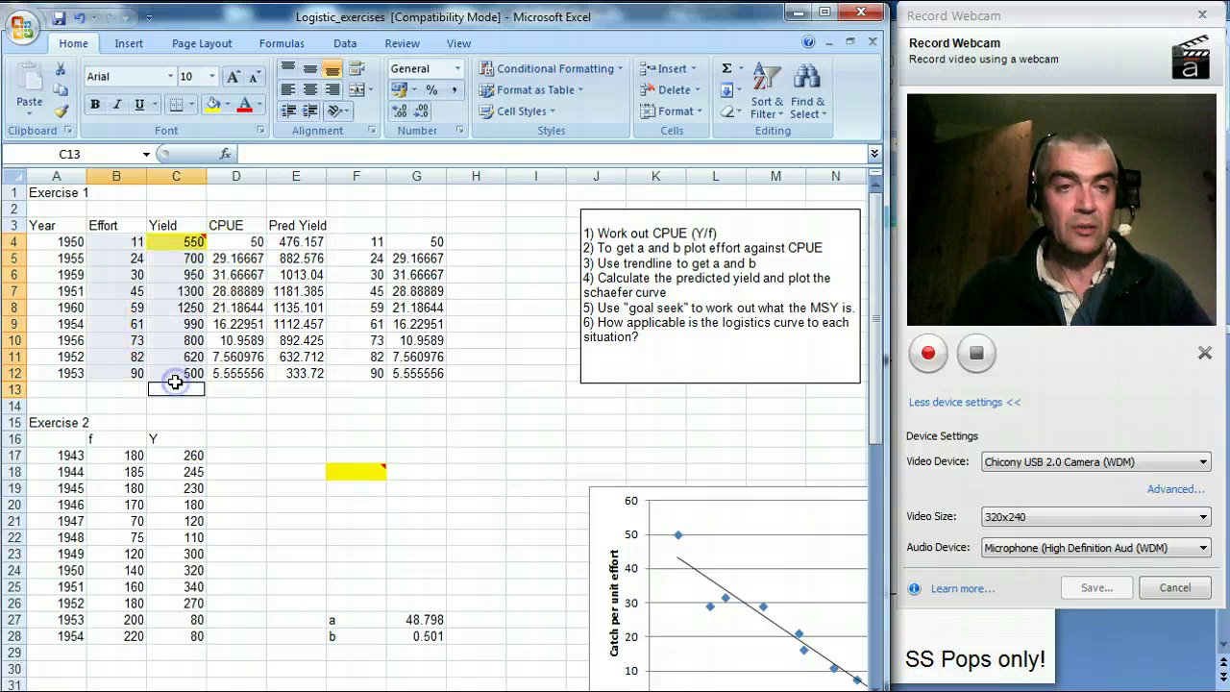
{"action": "left_click", "coordinate": [122, 208]}
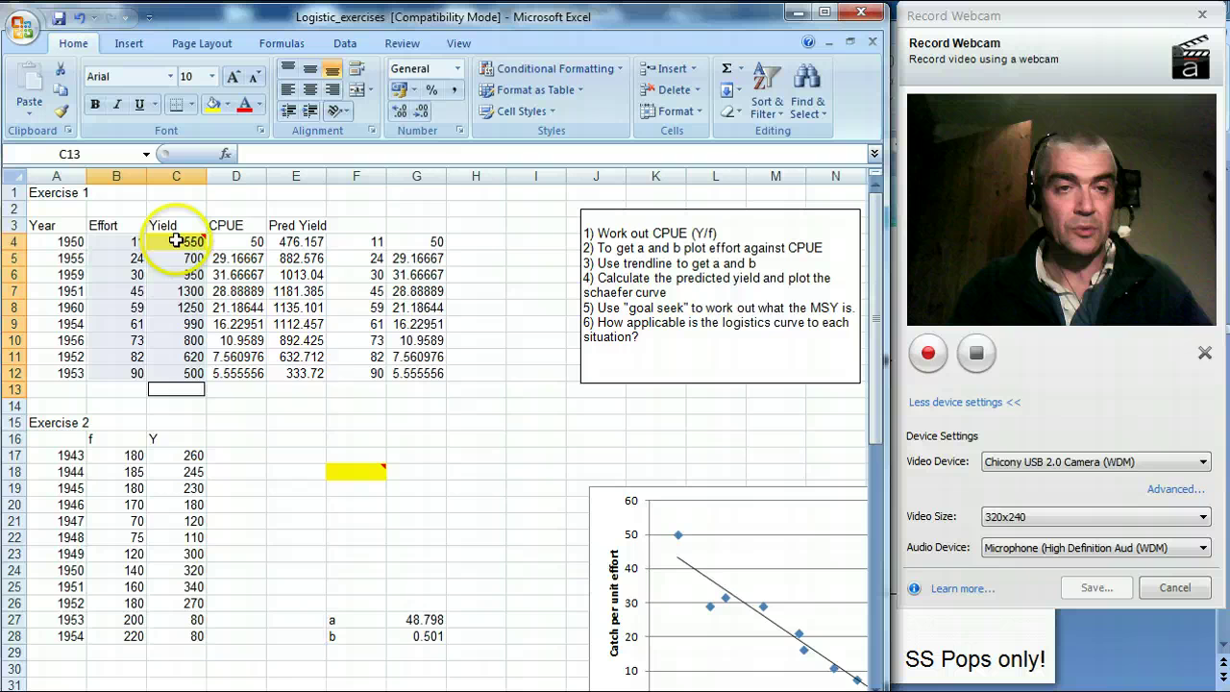
{"action": "mouse_move", "coordinate": [176, 242]}
{"action": "left_click_drag", "start_coordinate": [175, 242], "coordinate": [173, 356]}
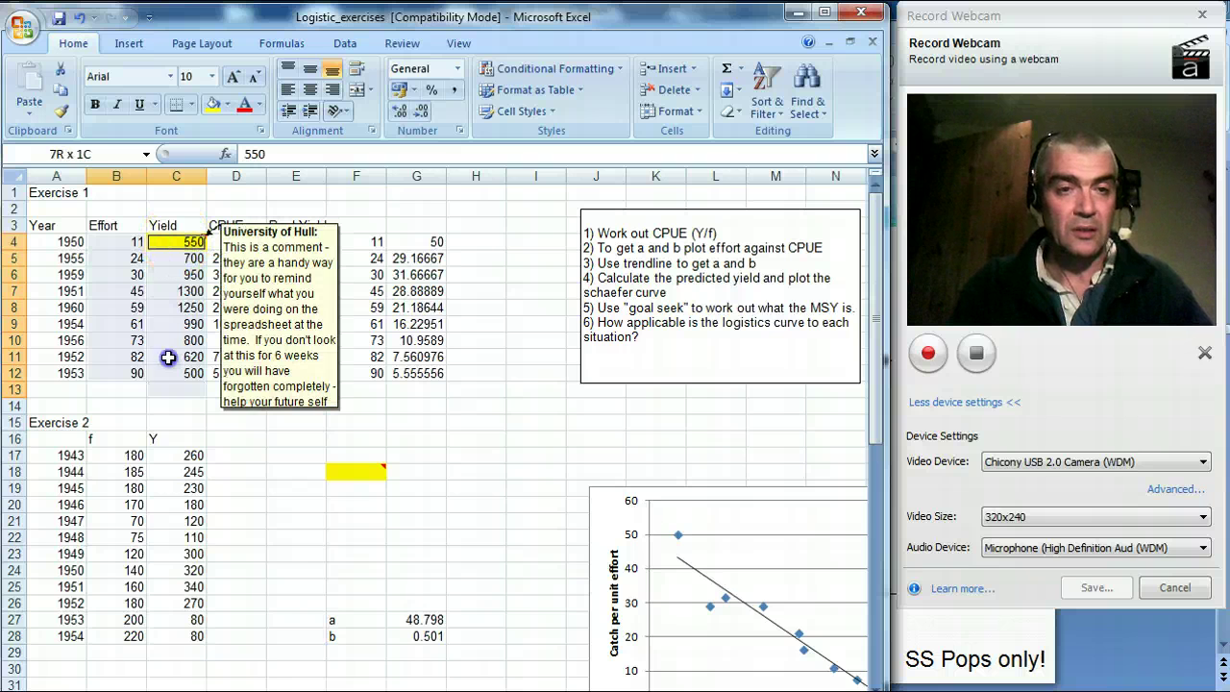
{"action": "left_click", "coordinate": [171, 389]}
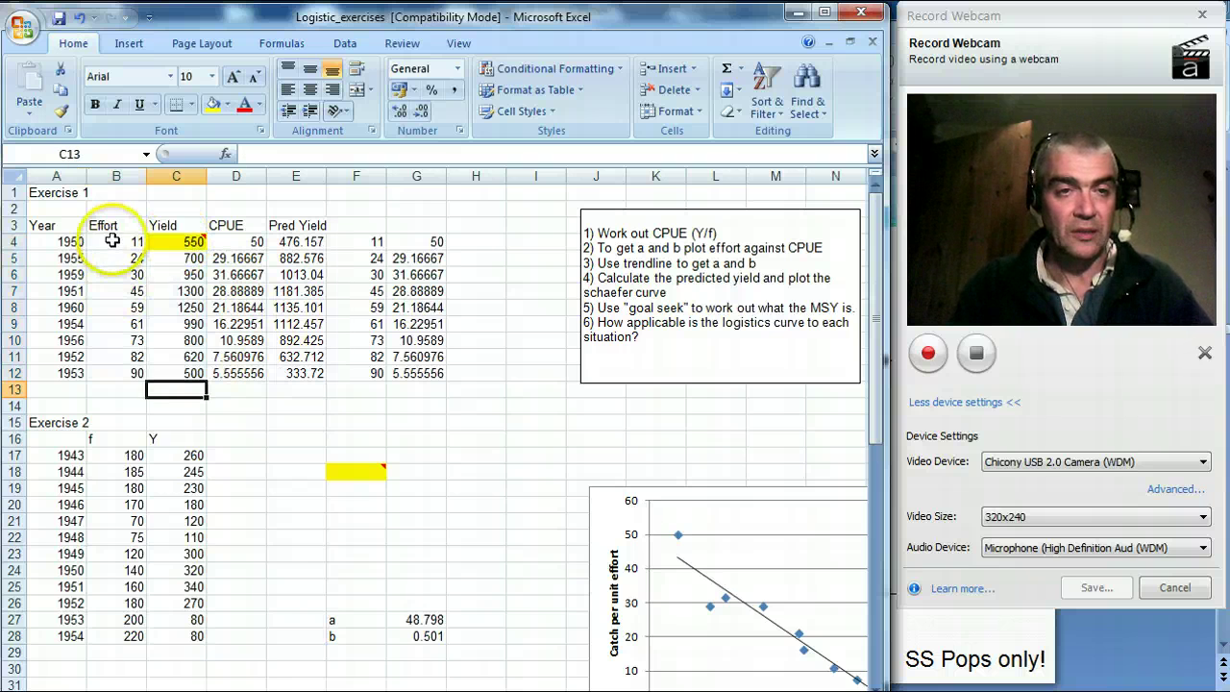
{"action": "left_click_drag", "start_coordinate": [111, 241], "coordinate": [169, 374]}
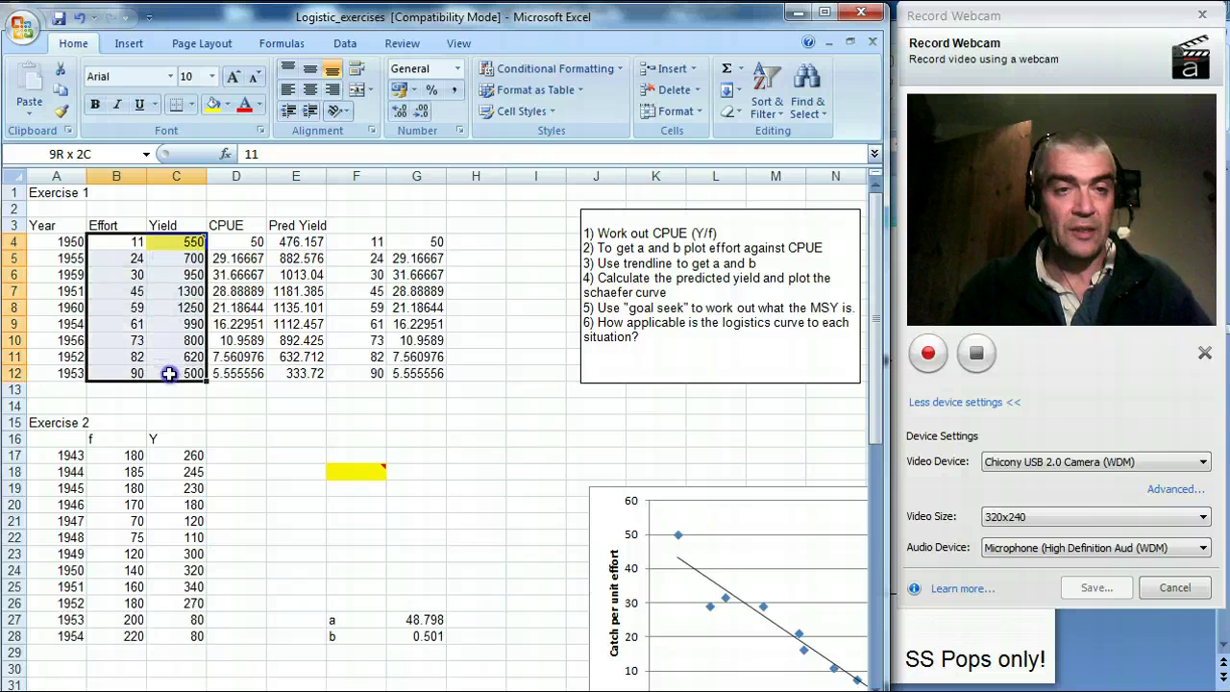
{"action": "left_click_drag", "start_coordinate": [292, 242], "coordinate": [289, 373]}
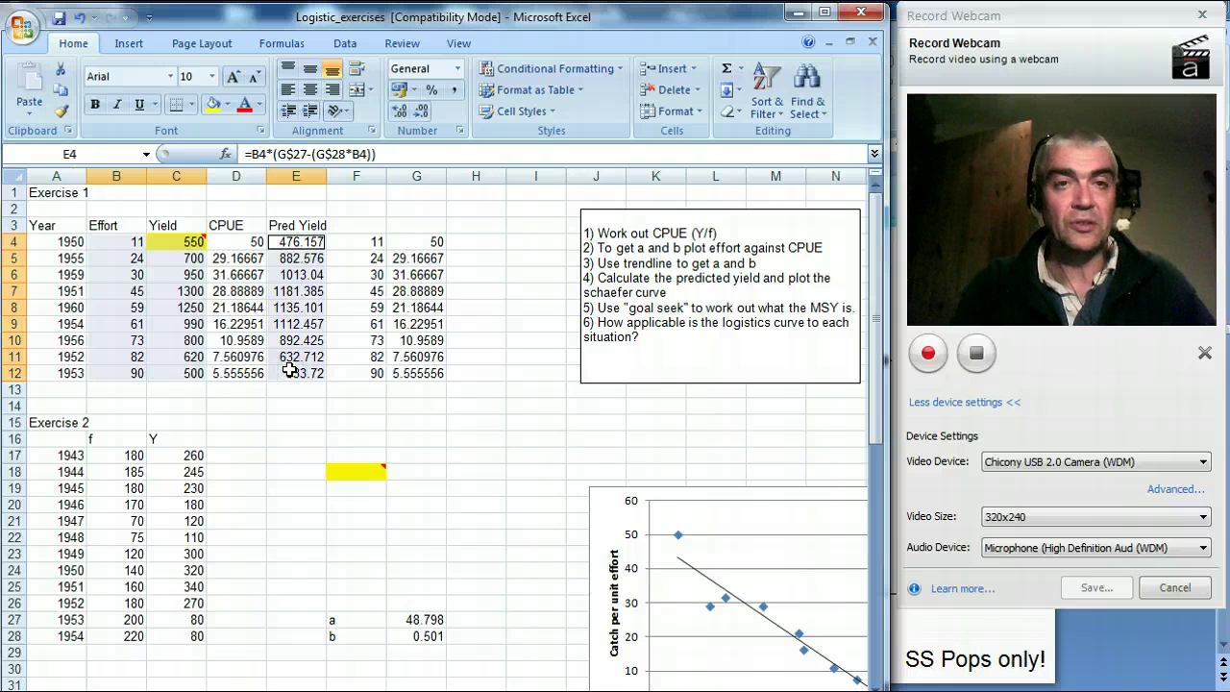
Insert a markers-only scatter chart of the selected data
{"action": "left_click", "coordinate": [128, 44]}
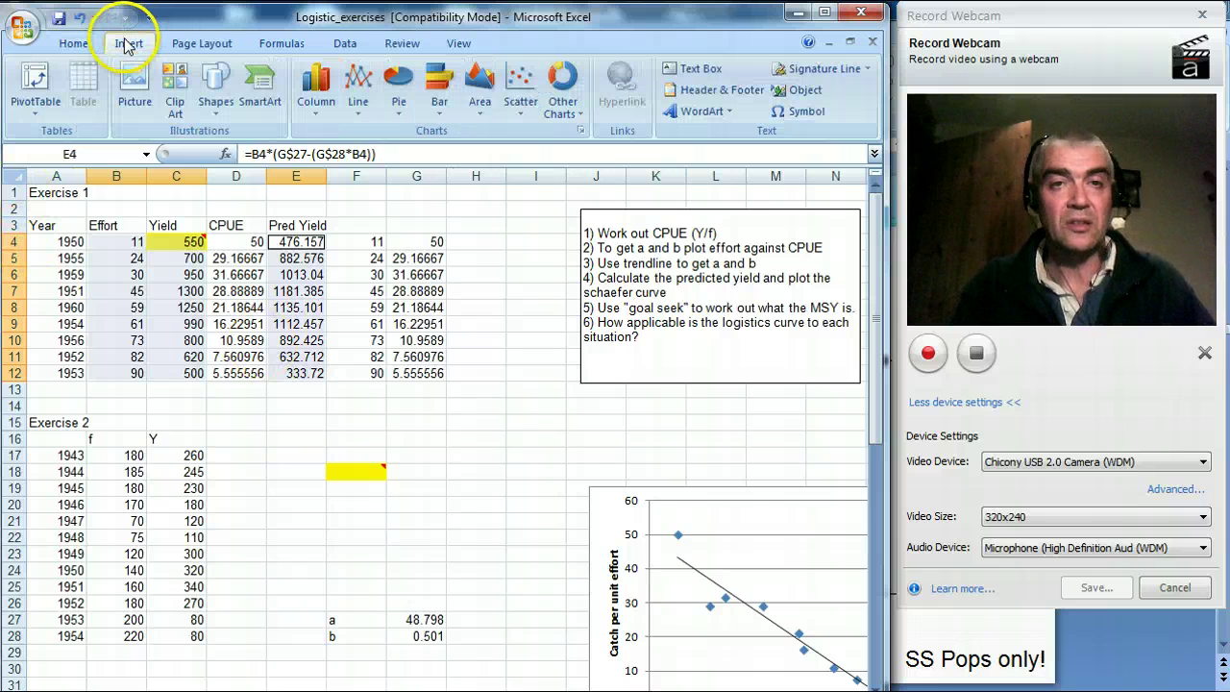
{"action": "left_click", "coordinate": [520, 96]}
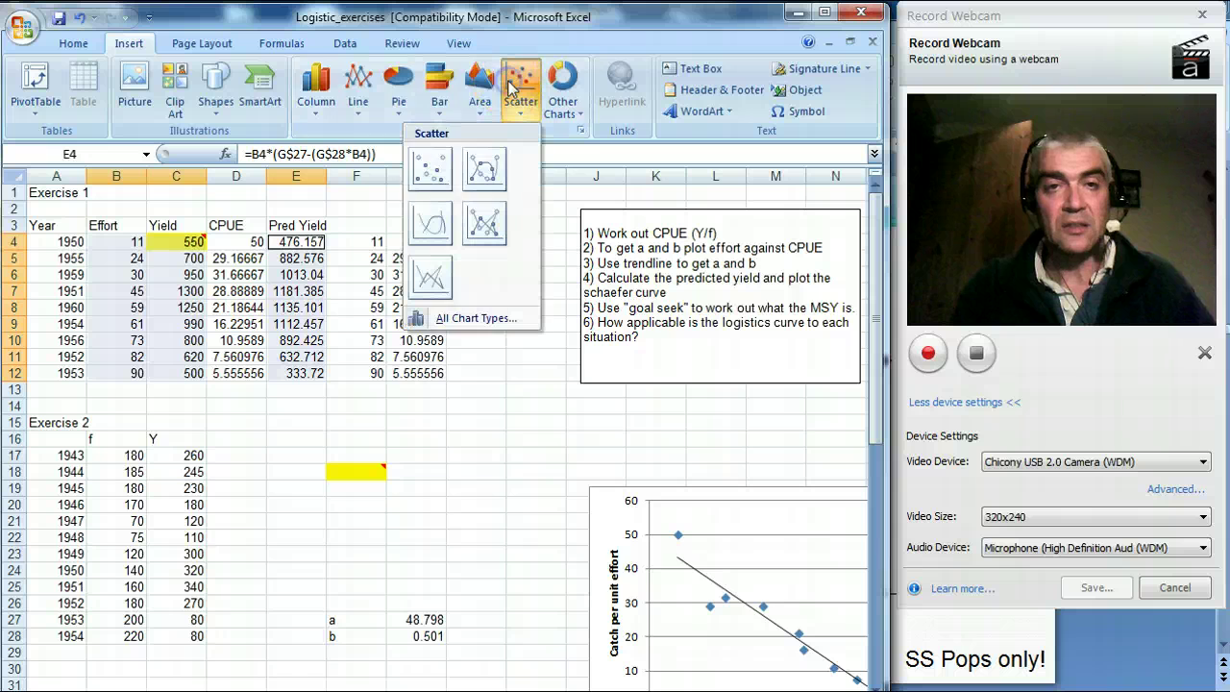
{"action": "left_click", "coordinate": [428, 171]}
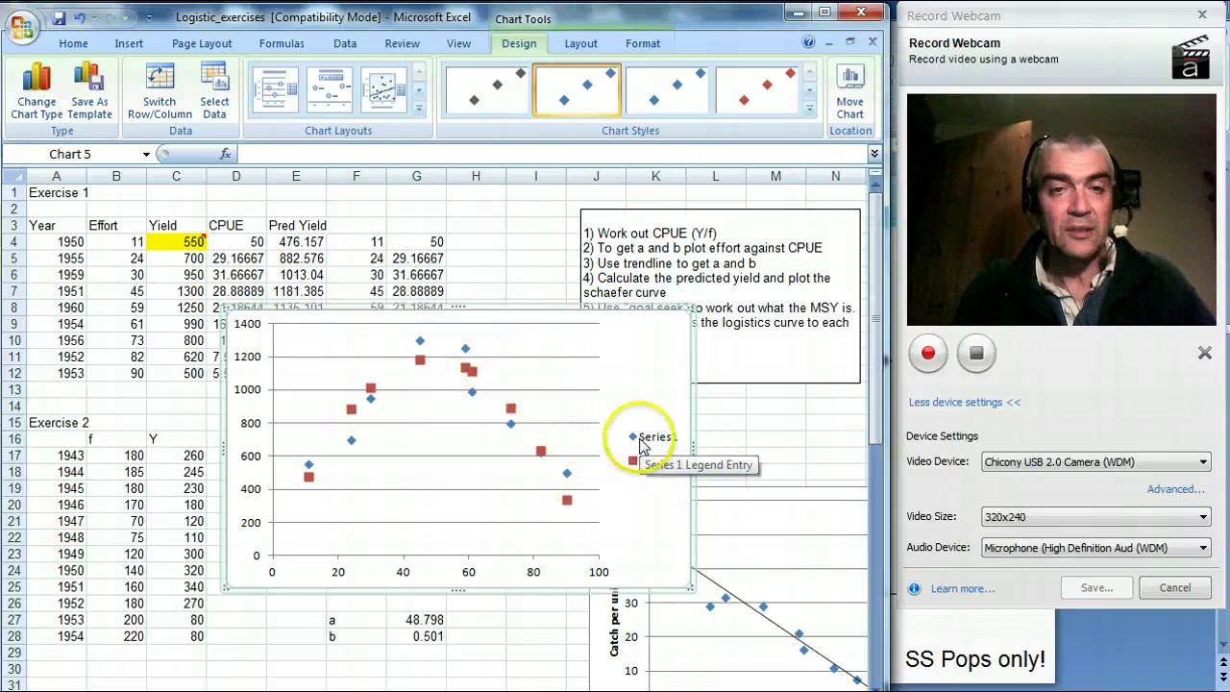
Open Format Data Series for the predicted yield series and set its markers to None
{"action": "left_click", "coordinate": [509, 407]}
{"action": "right_click", "coordinate": [509, 408]}
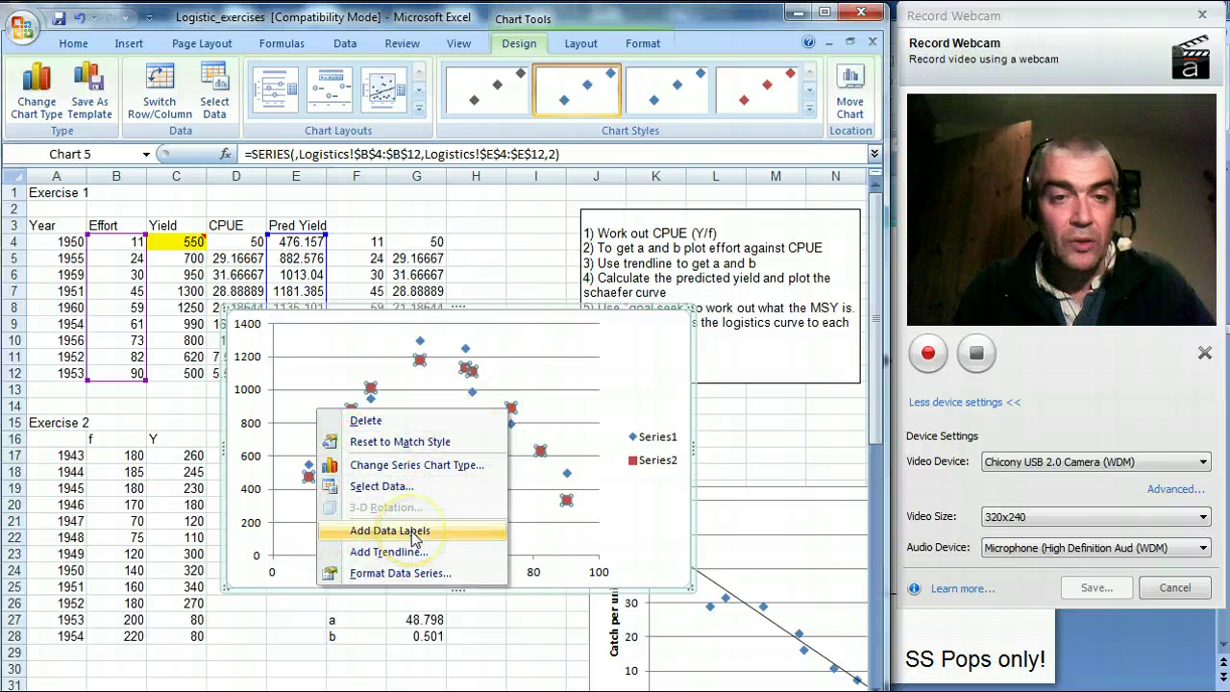
{"action": "left_click", "coordinate": [398, 573]}
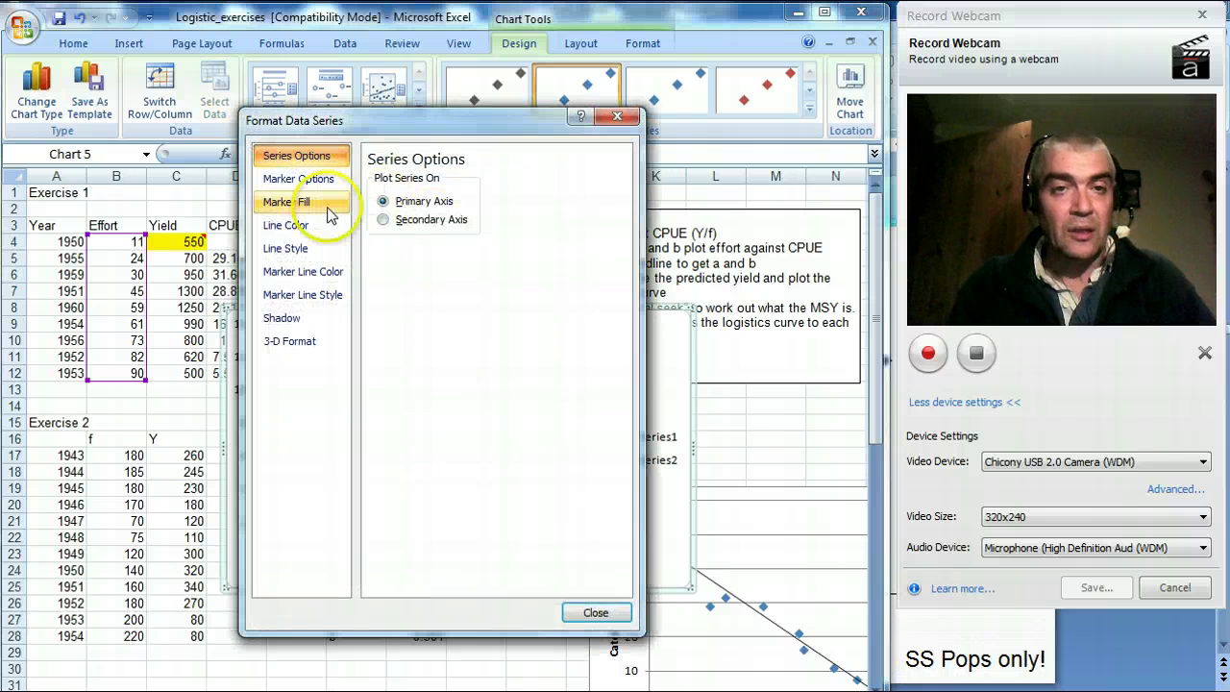
{"action": "left_click", "coordinate": [296, 180]}
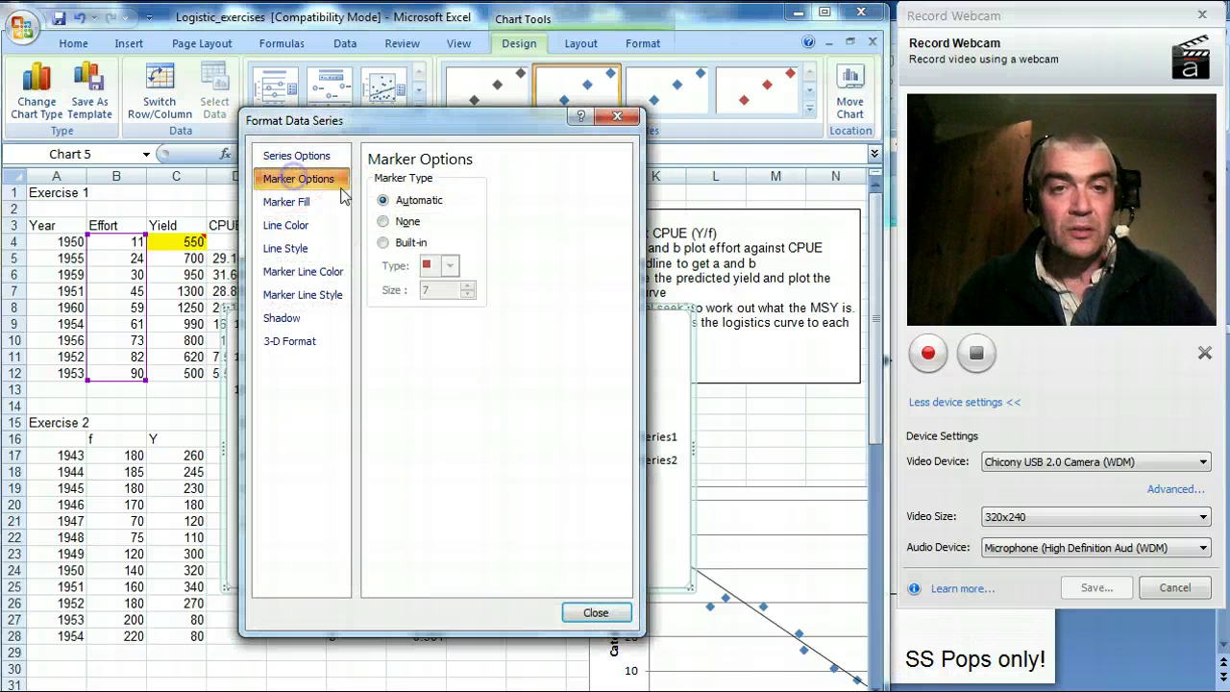
{"action": "left_click", "coordinate": [382, 222]}
Give the predicted yield series a solid black line with a thinner width
{"action": "left_click", "coordinate": [289, 227]}
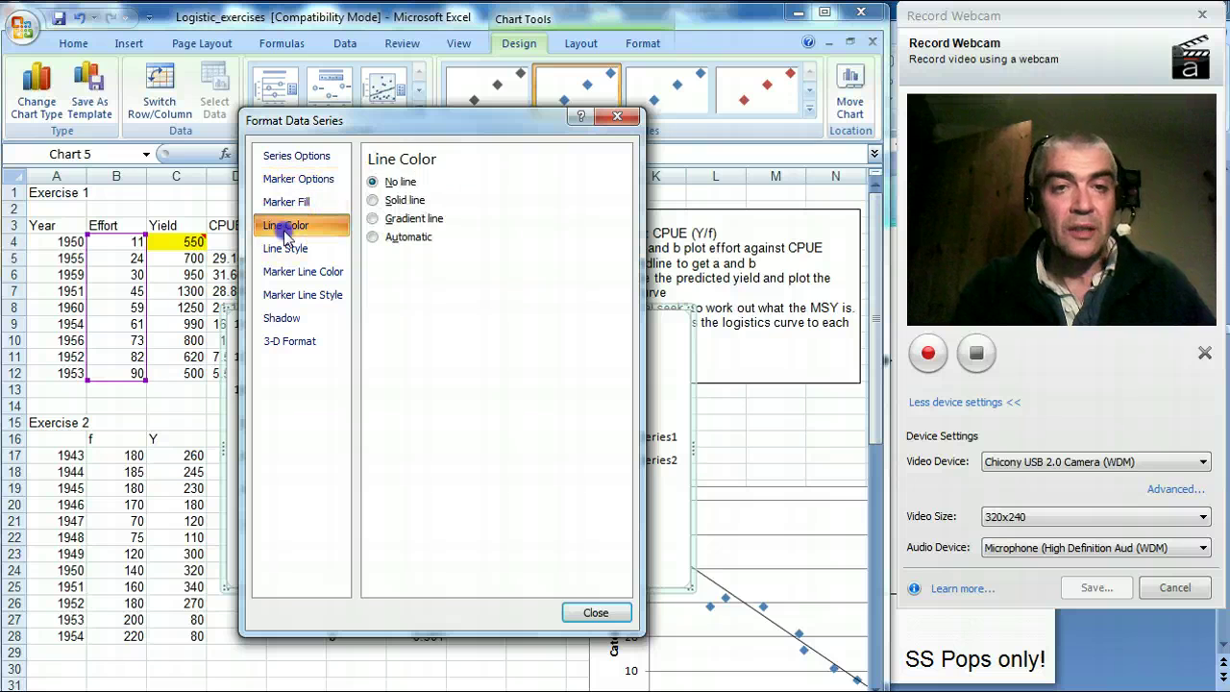
{"action": "left_click", "coordinate": [372, 200]}
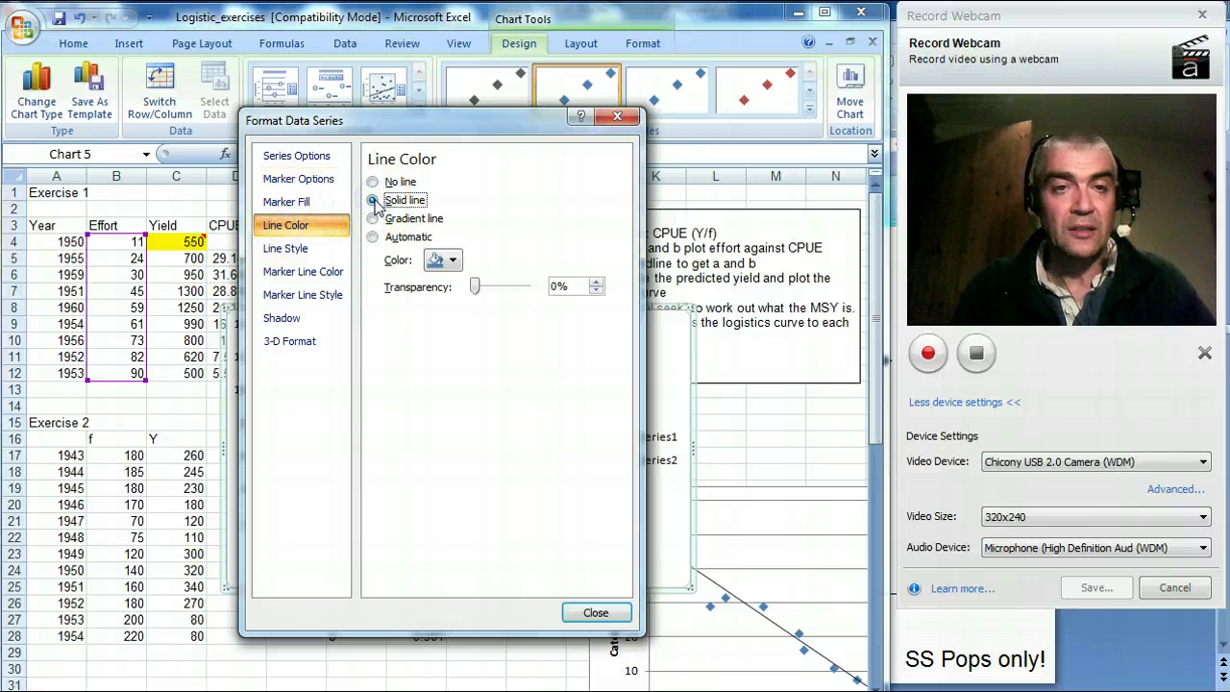
{"action": "left_click", "coordinate": [453, 261]}
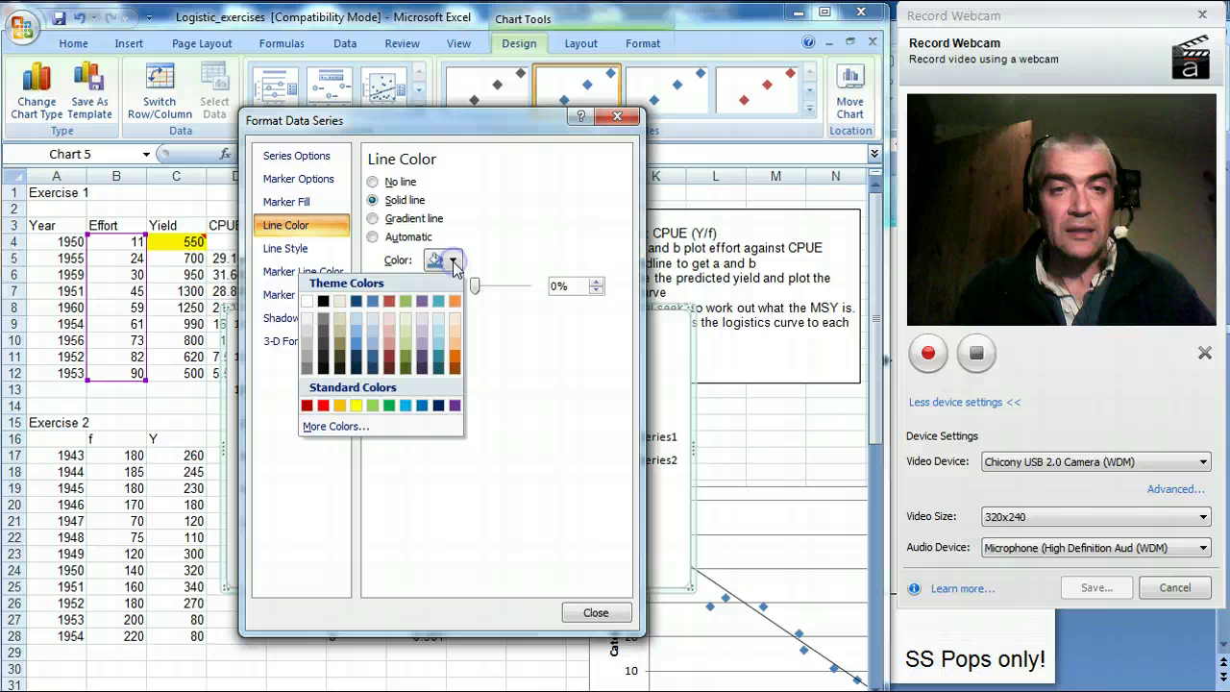
{"action": "left_click", "coordinate": [329, 300]}
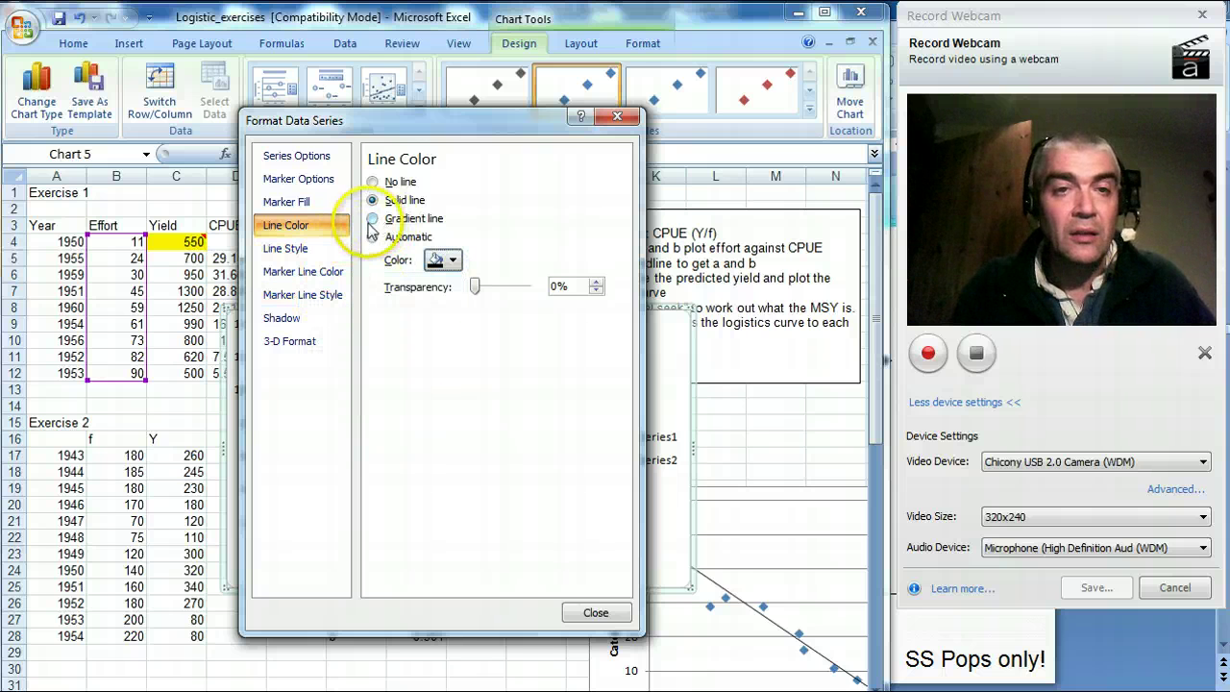
{"action": "left_click", "coordinate": [303, 255]}
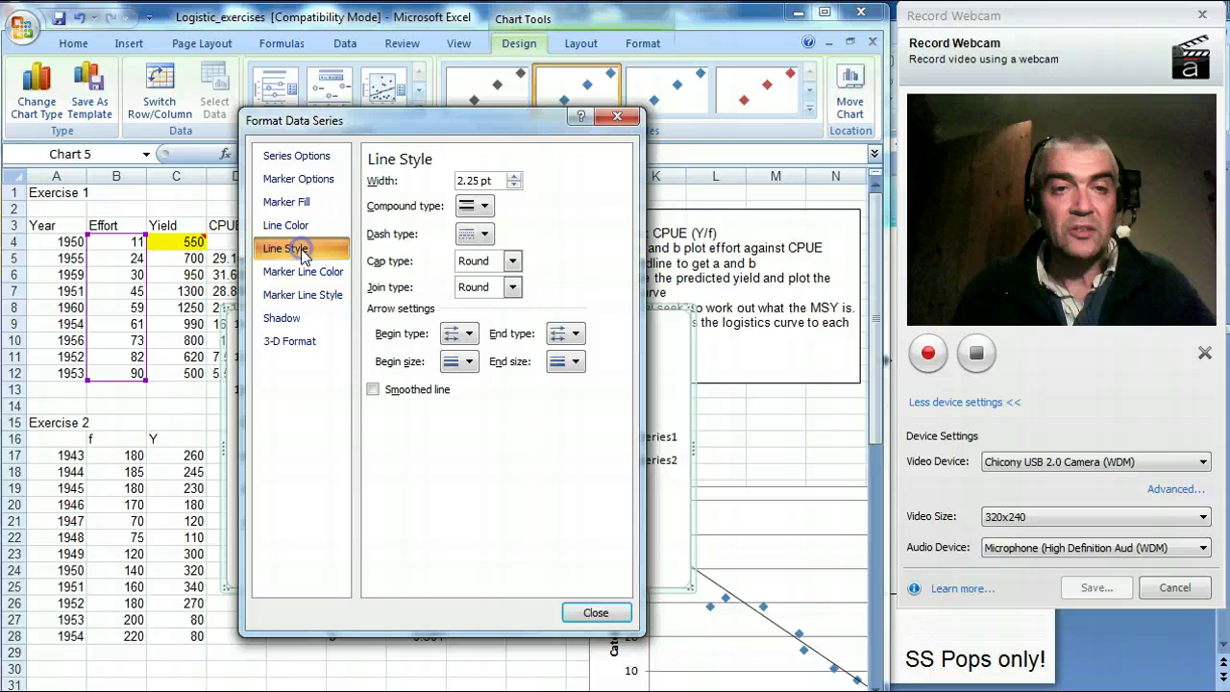
{"action": "left_click", "coordinate": [515, 185]}
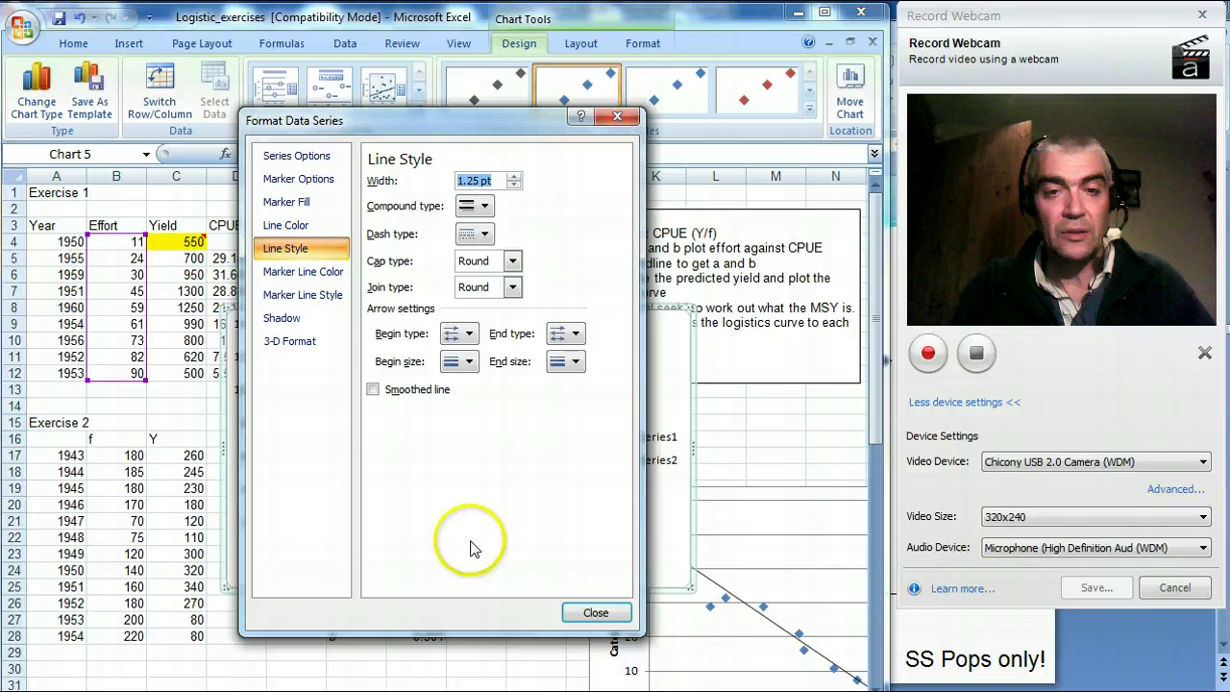
{"action": "left_click", "coordinate": [596, 614]}
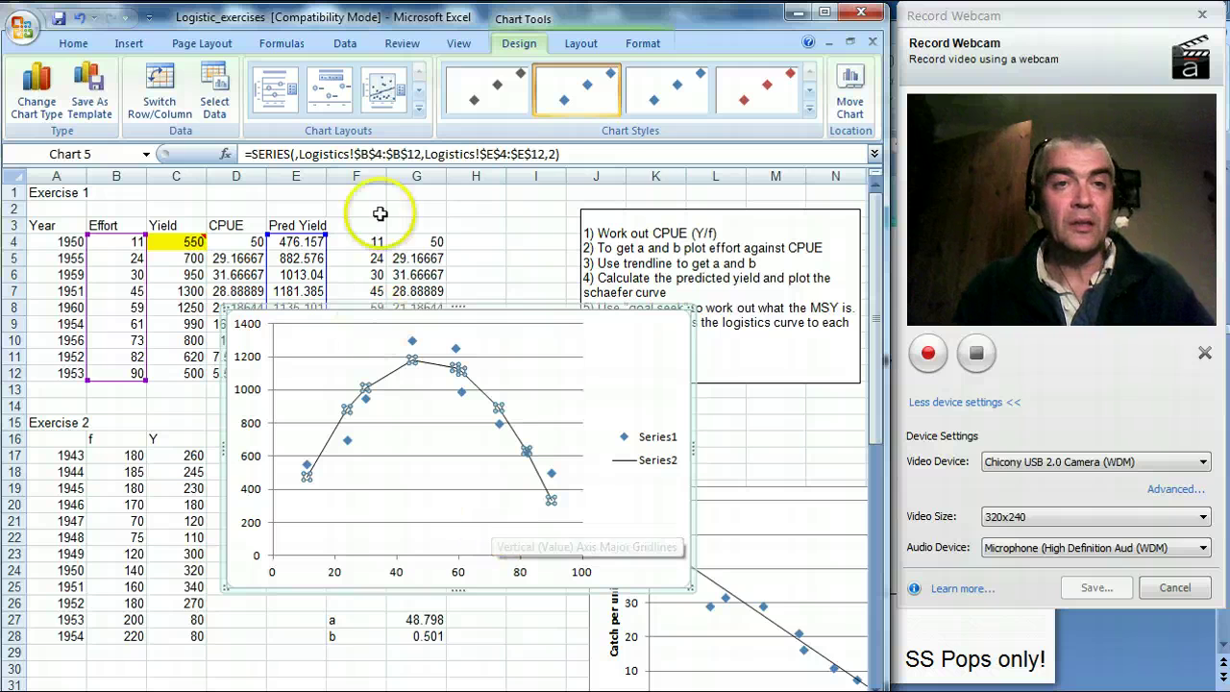
Add the horizontal axis title 'Effort' below the chart's x-axis
{"action": "left_click", "coordinate": [644, 44]}
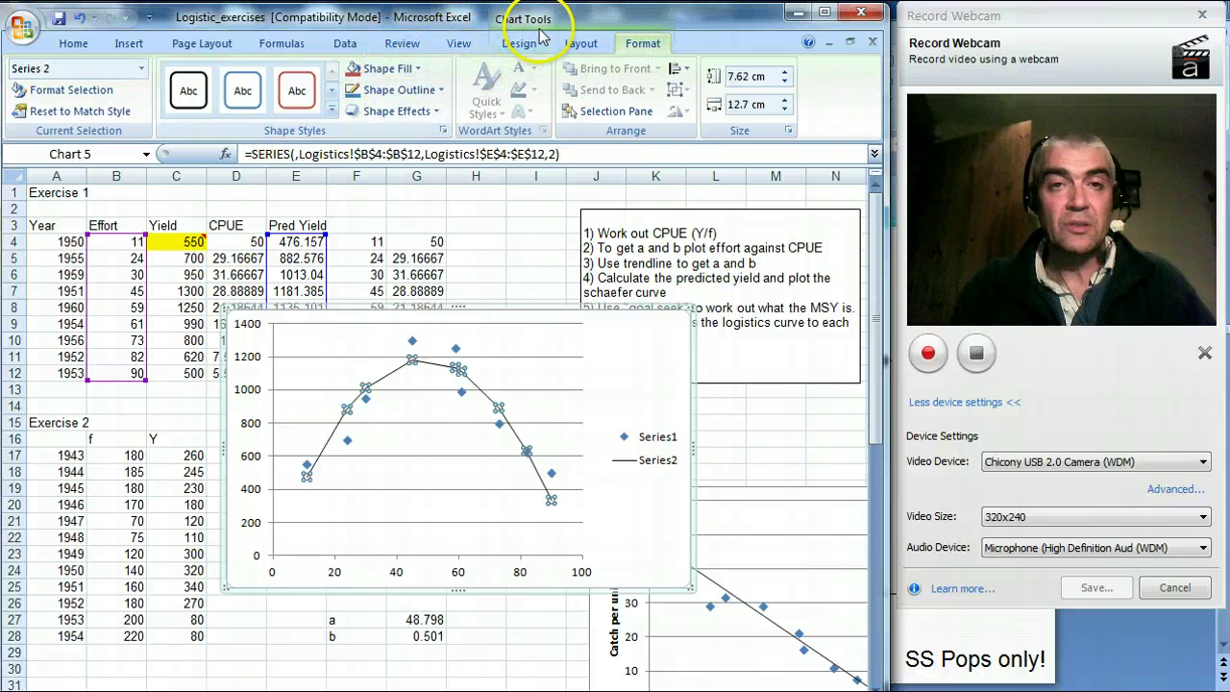
{"action": "left_click", "coordinate": [580, 43]}
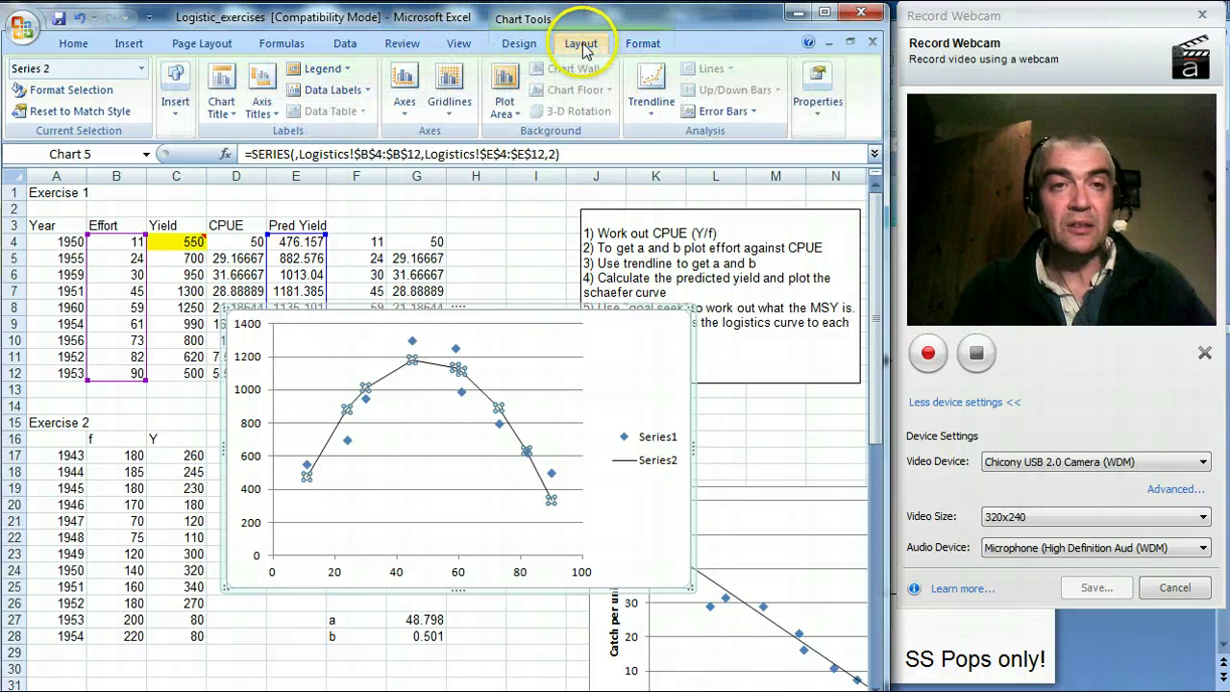
{"action": "left_click", "coordinate": [262, 107]}
{"action": "mouse_move", "coordinate": [221, 135]}
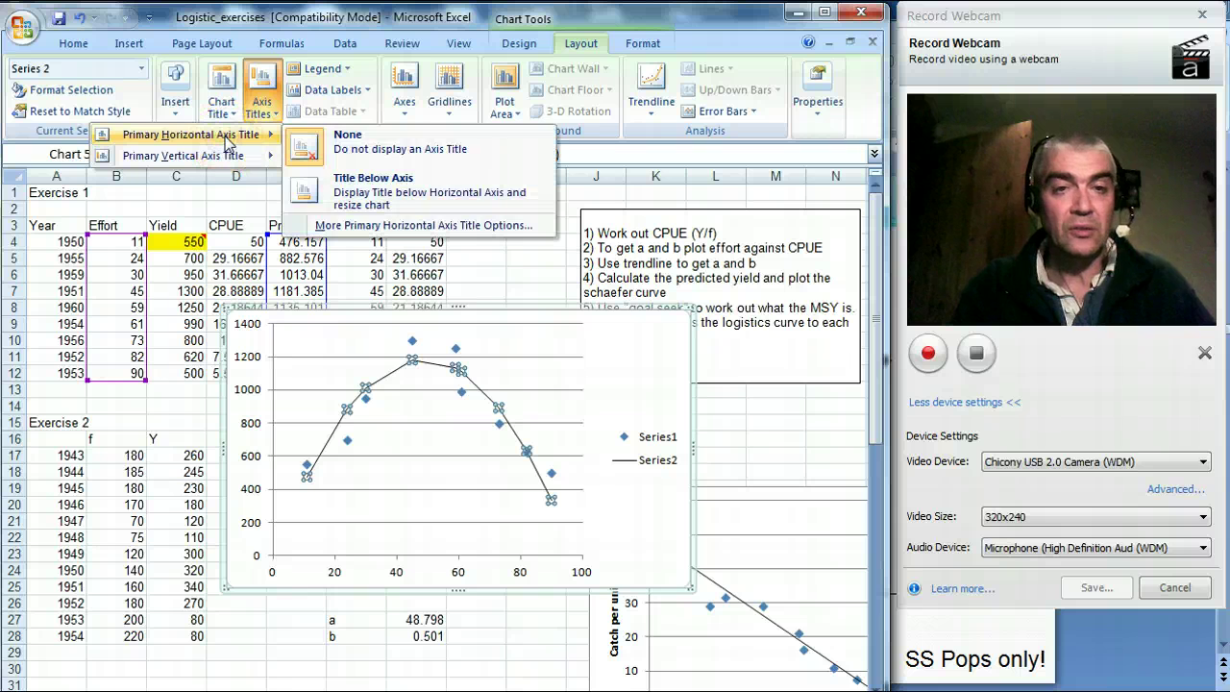
{"action": "left_click", "coordinate": [370, 191]}
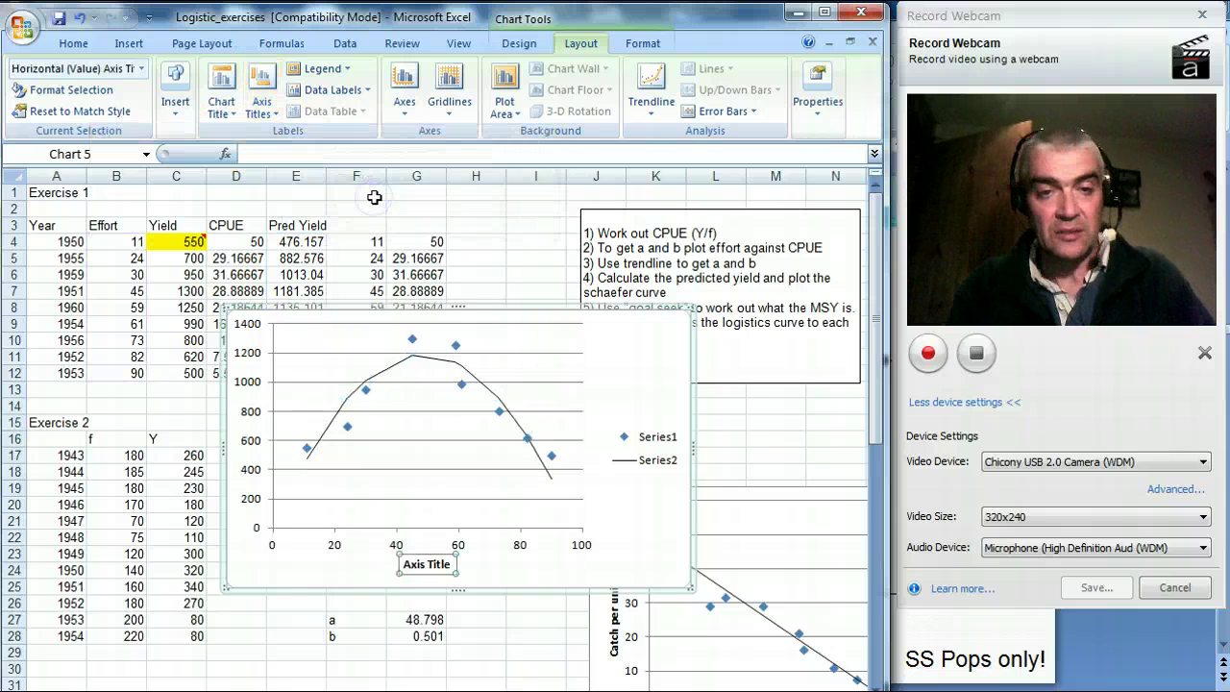
{"action": "type", "text": "Effort"}
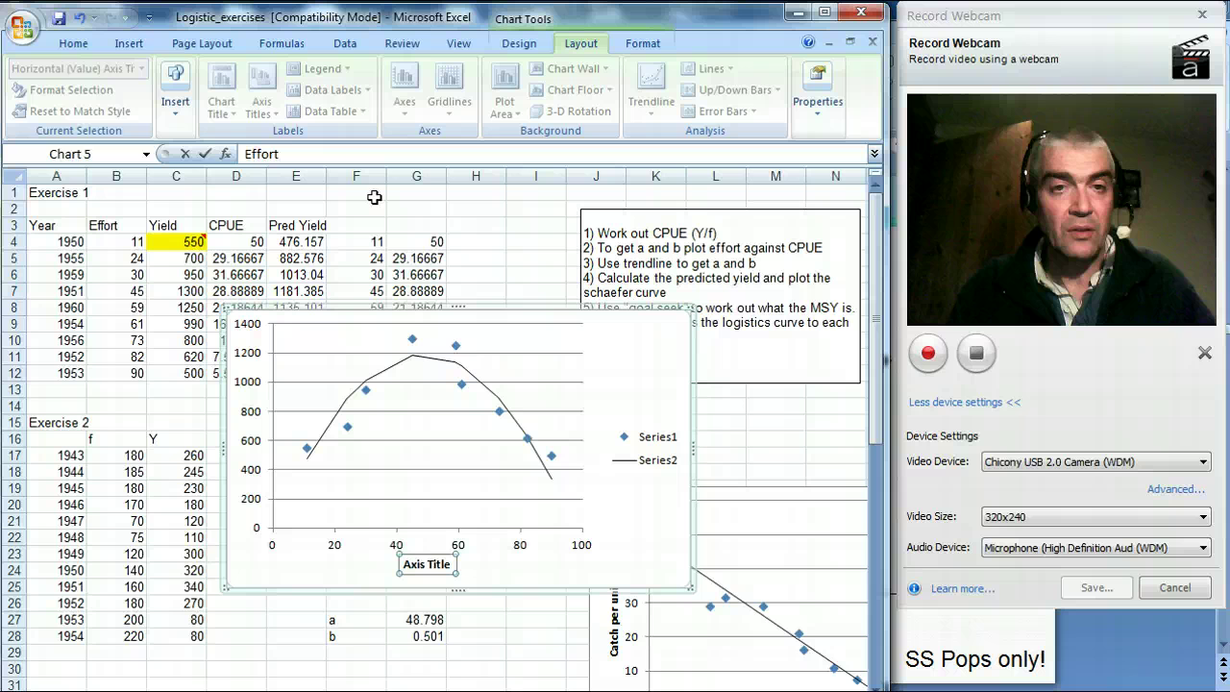
{"action": "key", "text": "Return"}
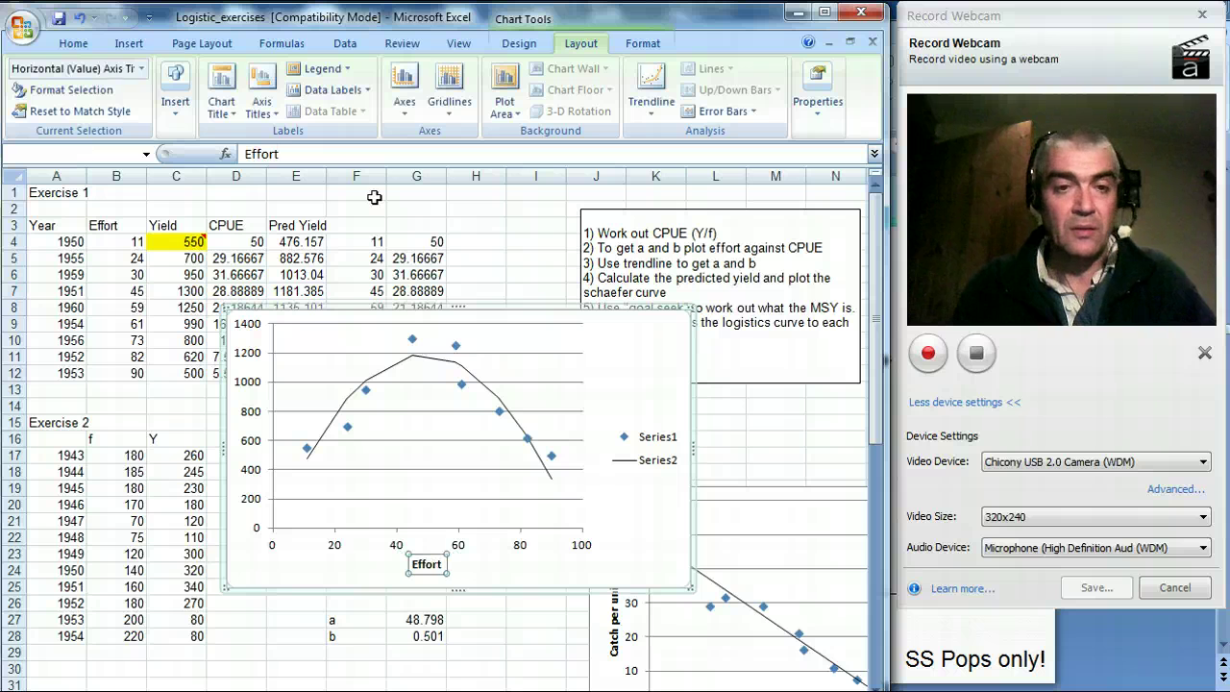
Add a rotated vertical axis title reading 'Catch (Yield)'
{"action": "left_click", "coordinate": [258, 114]}
{"action": "mouse_move", "coordinate": [211, 159]}
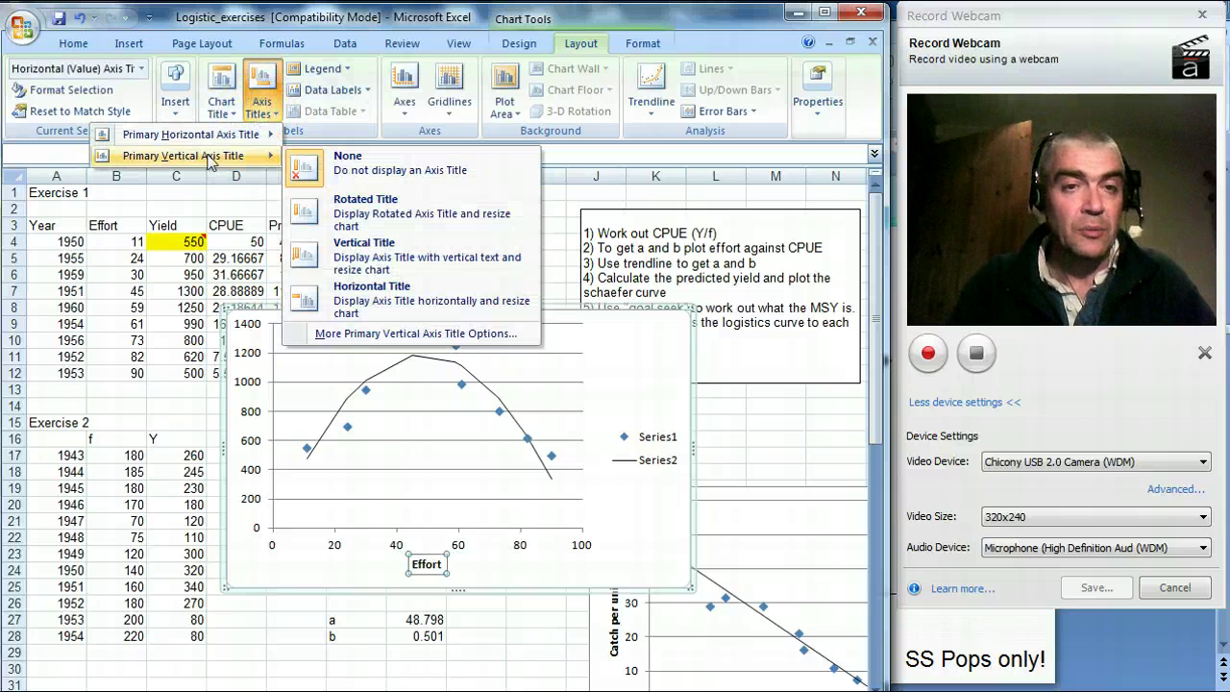
{"action": "left_click", "coordinate": [357, 211]}
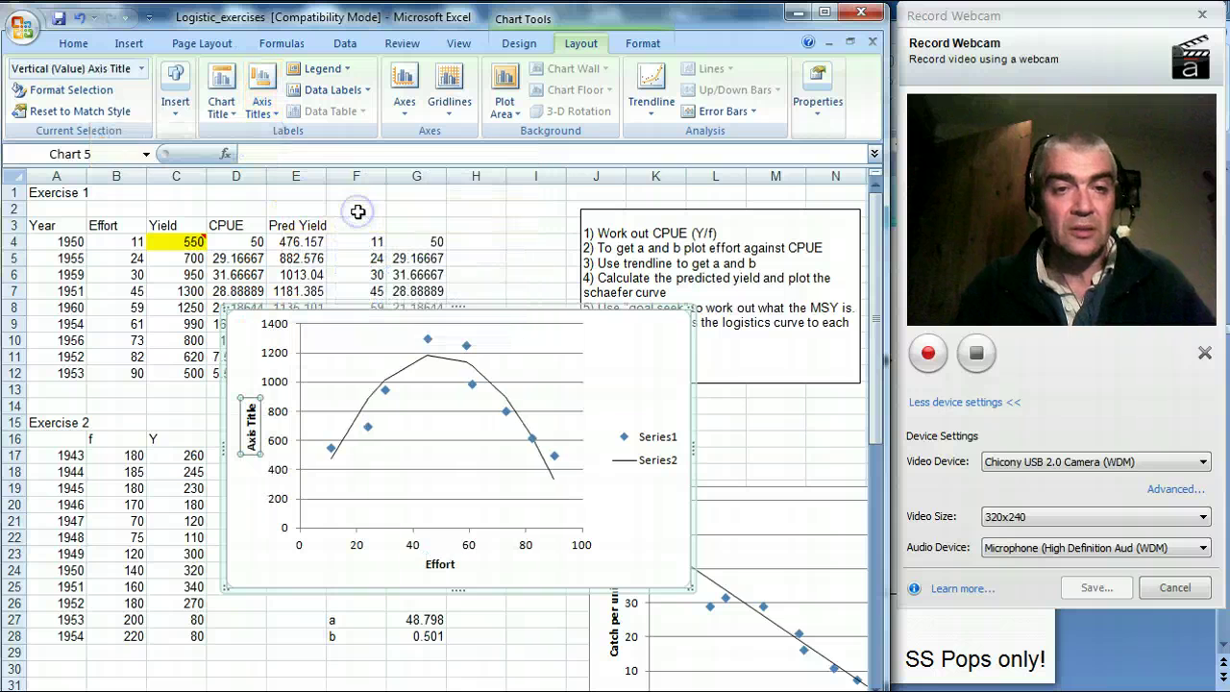
{"action": "type", "text": "Catch ("}
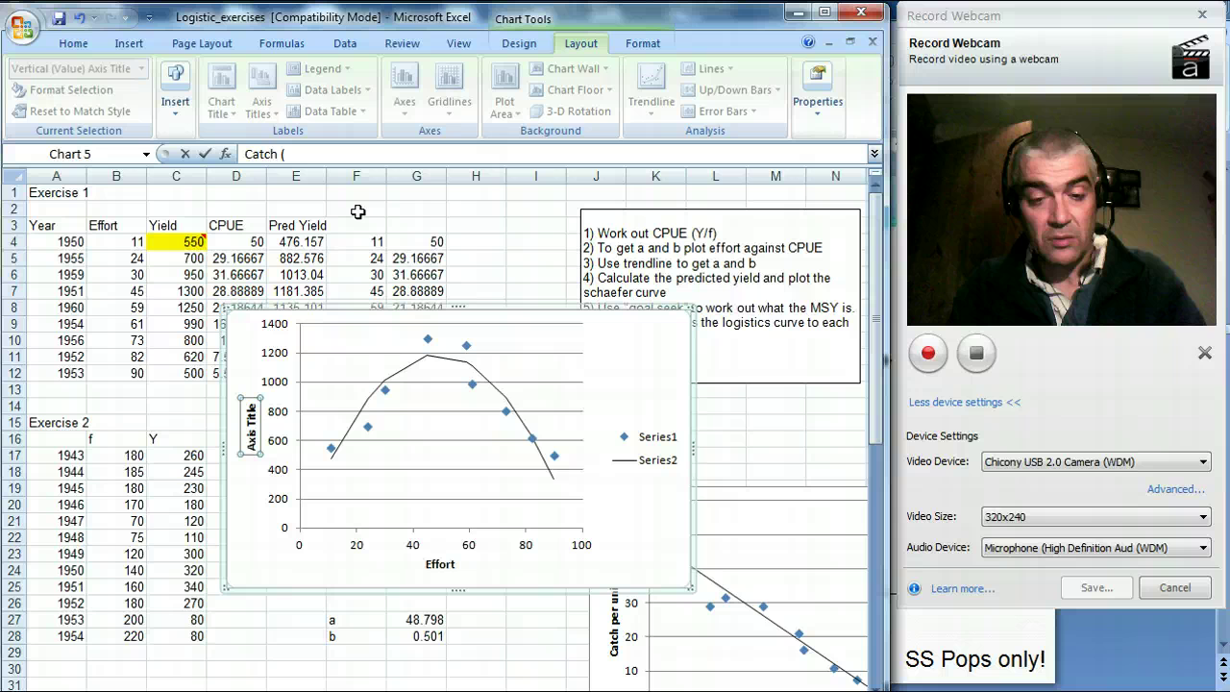
{"action": "type", "text": "Yield)"}
{"action": "key", "text": "Return"}
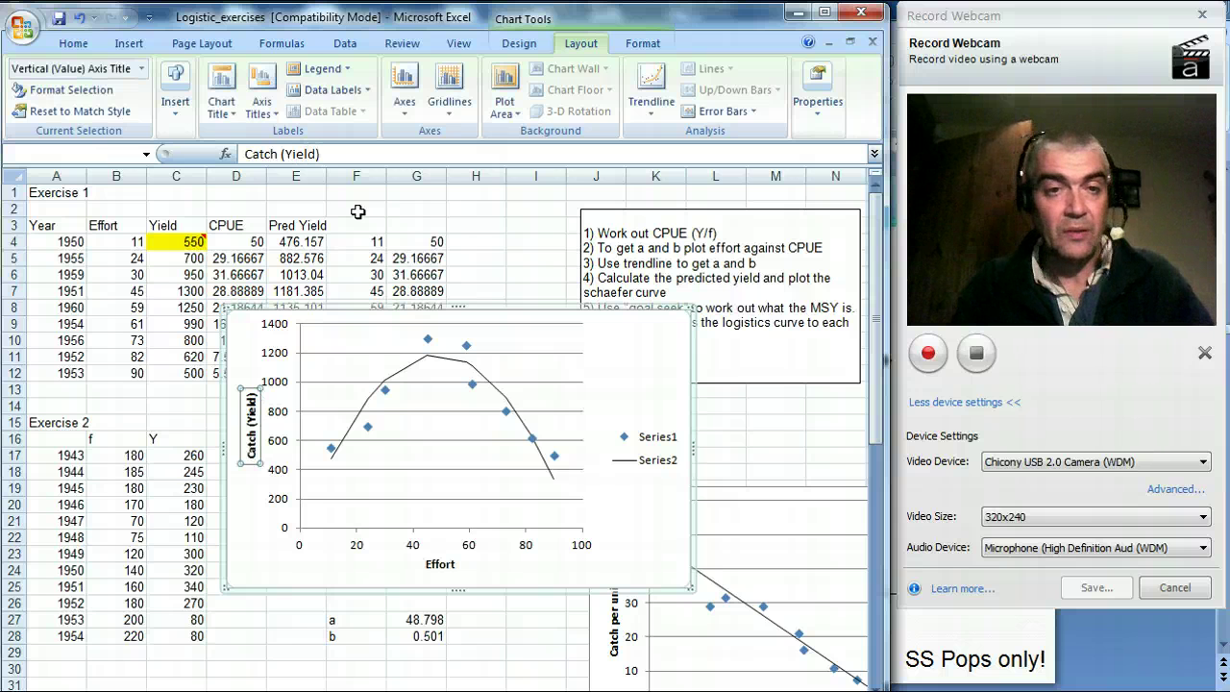
{"action": "left_click", "coordinate": [644, 370]}
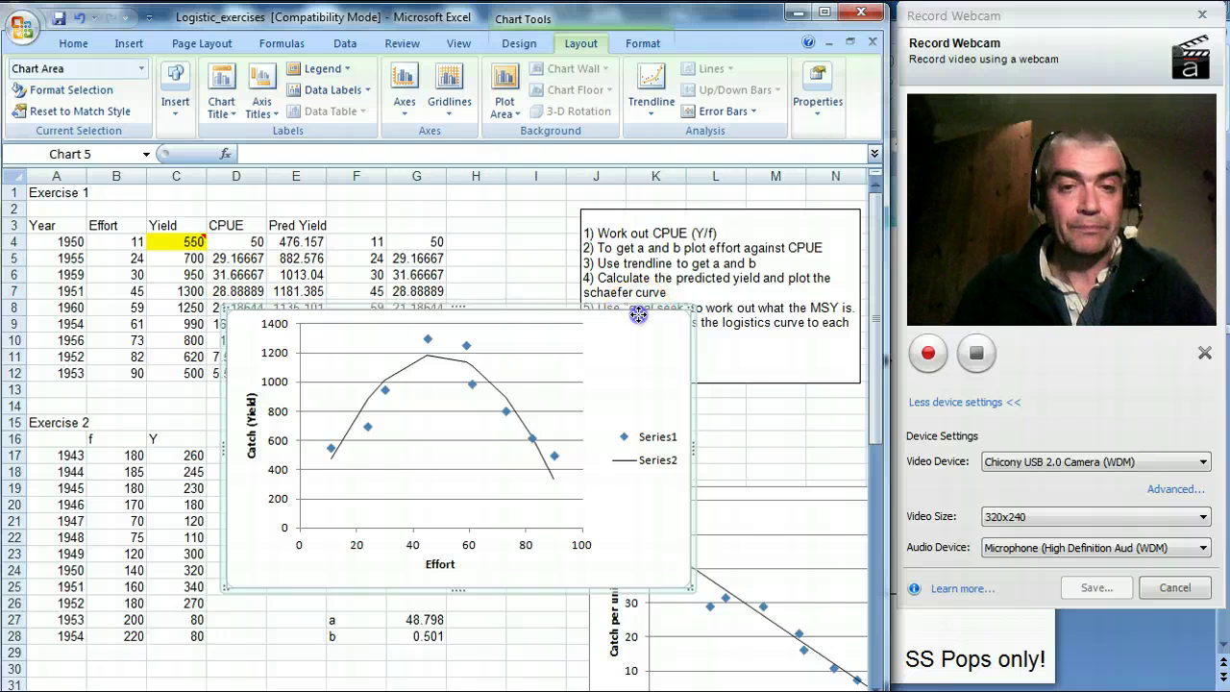
Drag the yield-effort chart up and right beside the table, clear of the Exercise 1 columns
{"action": "left_click_drag", "start_coordinate": [638, 314], "coordinate": [811, 218]}
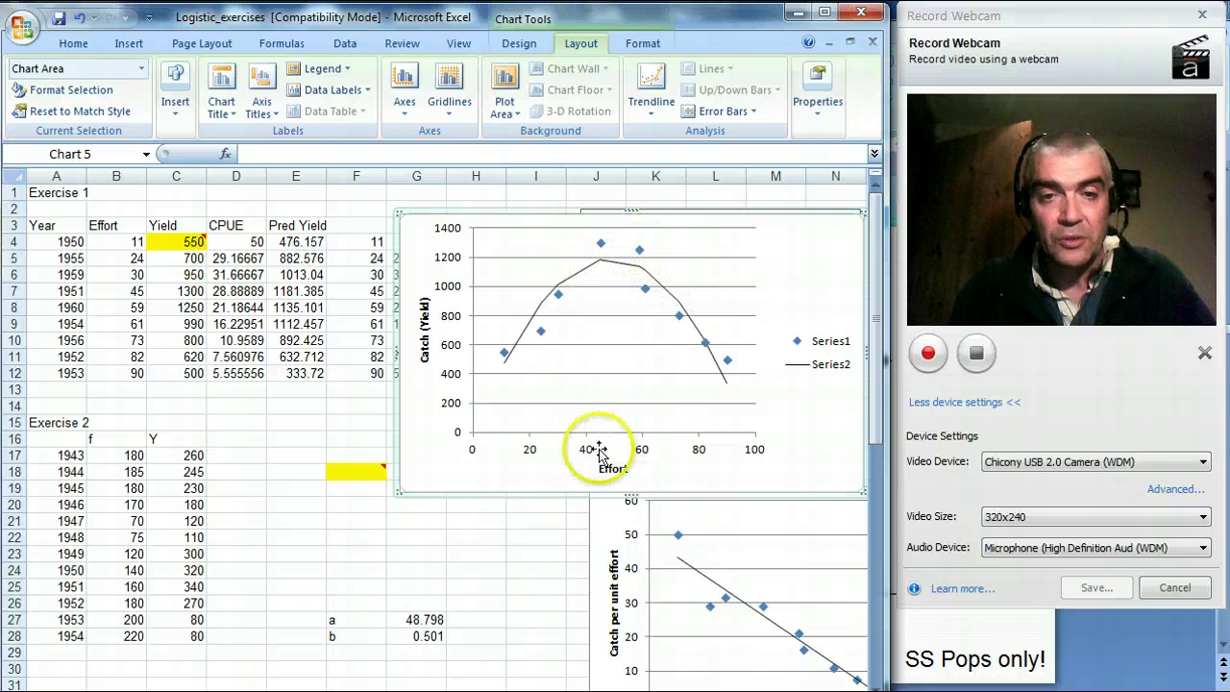
{"action": "mouse_move", "coordinate": [590, 273]}
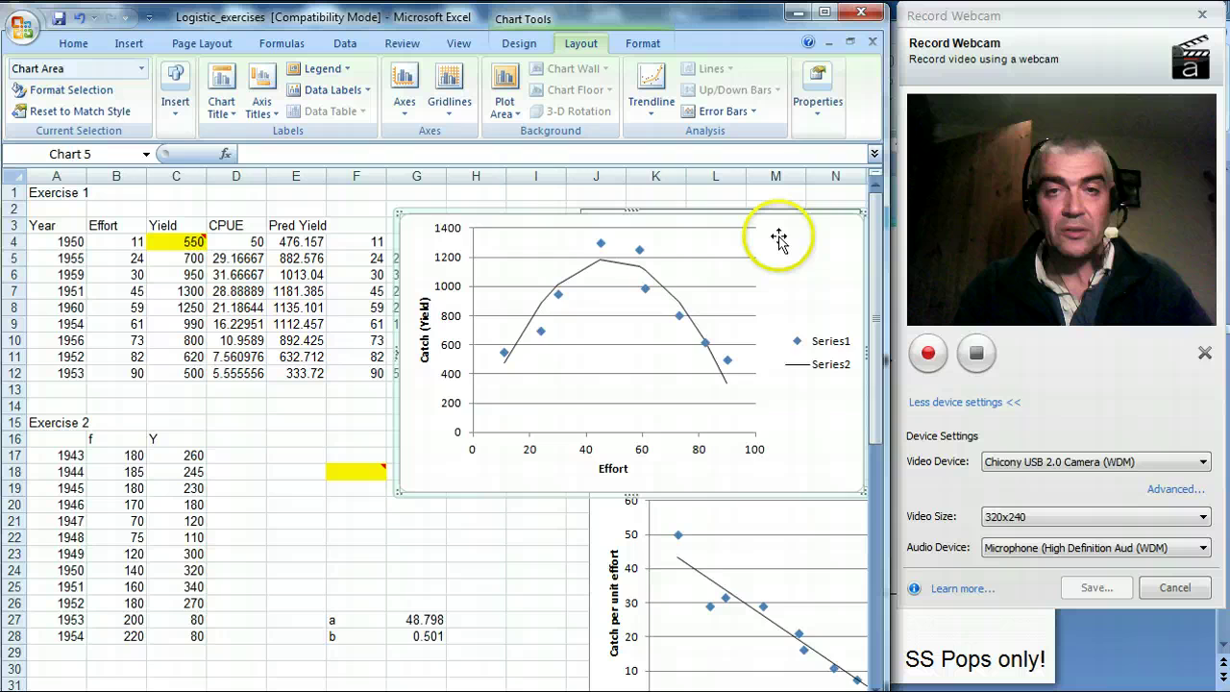
{"action": "left_click_drag", "start_coordinate": [779, 237], "coordinate": [856, 244]}
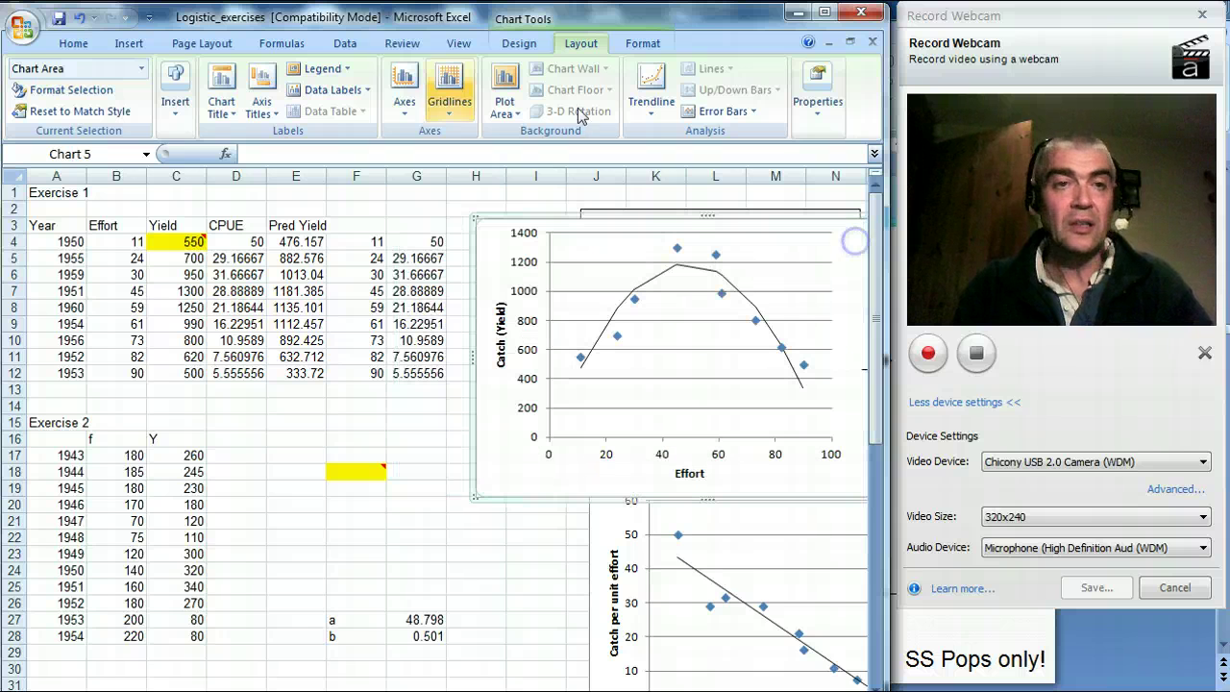
{"action": "left_click", "coordinate": [342, 47]}
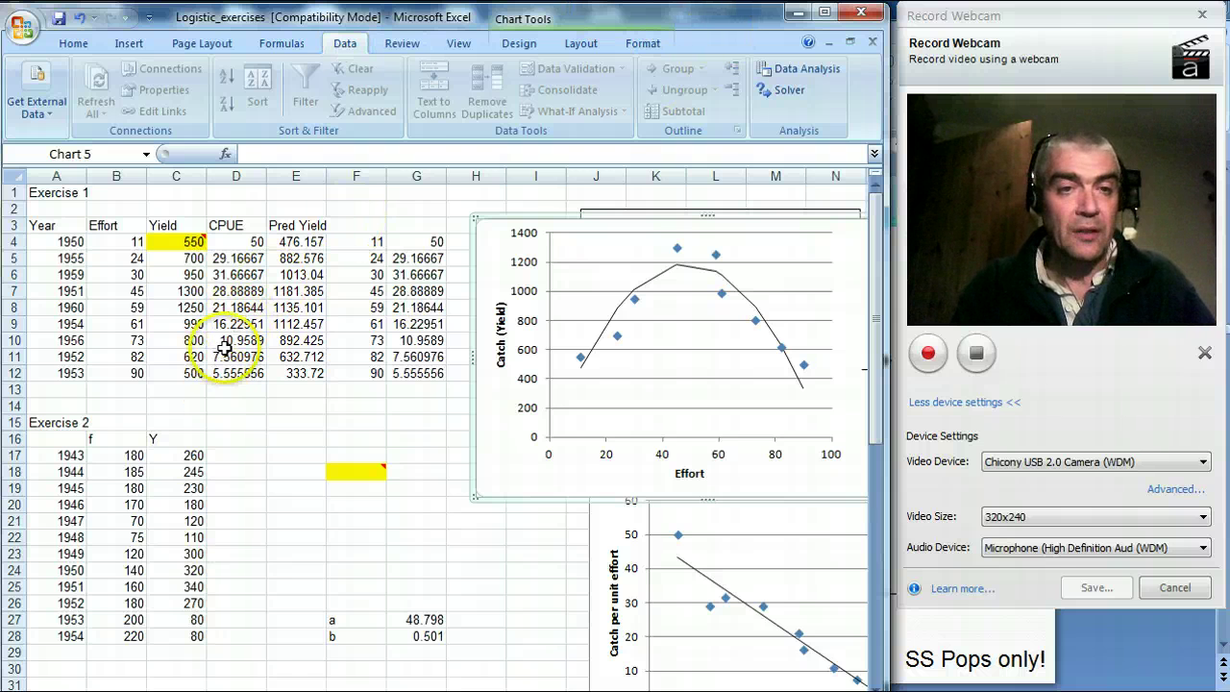
Shade the 1953 predicted yield cell E12 with a light theme fill colour
{"action": "left_click", "coordinate": [300, 372]}
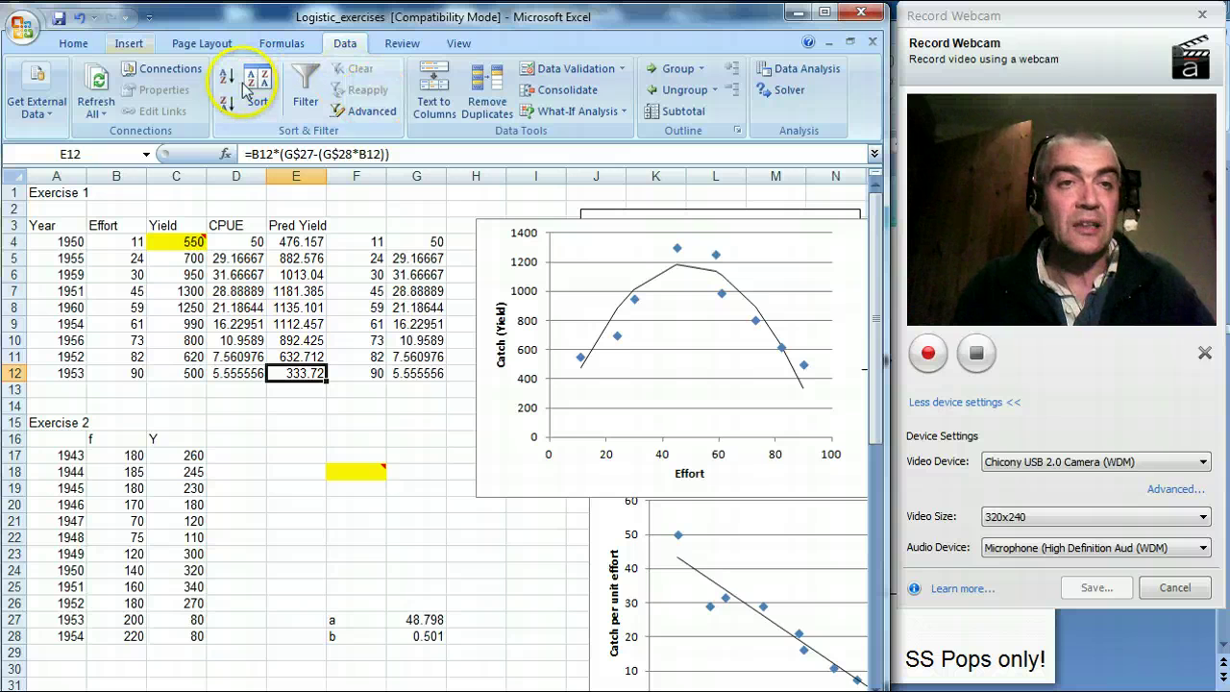
{"action": "left_click", "coordinate": [72, 44]}
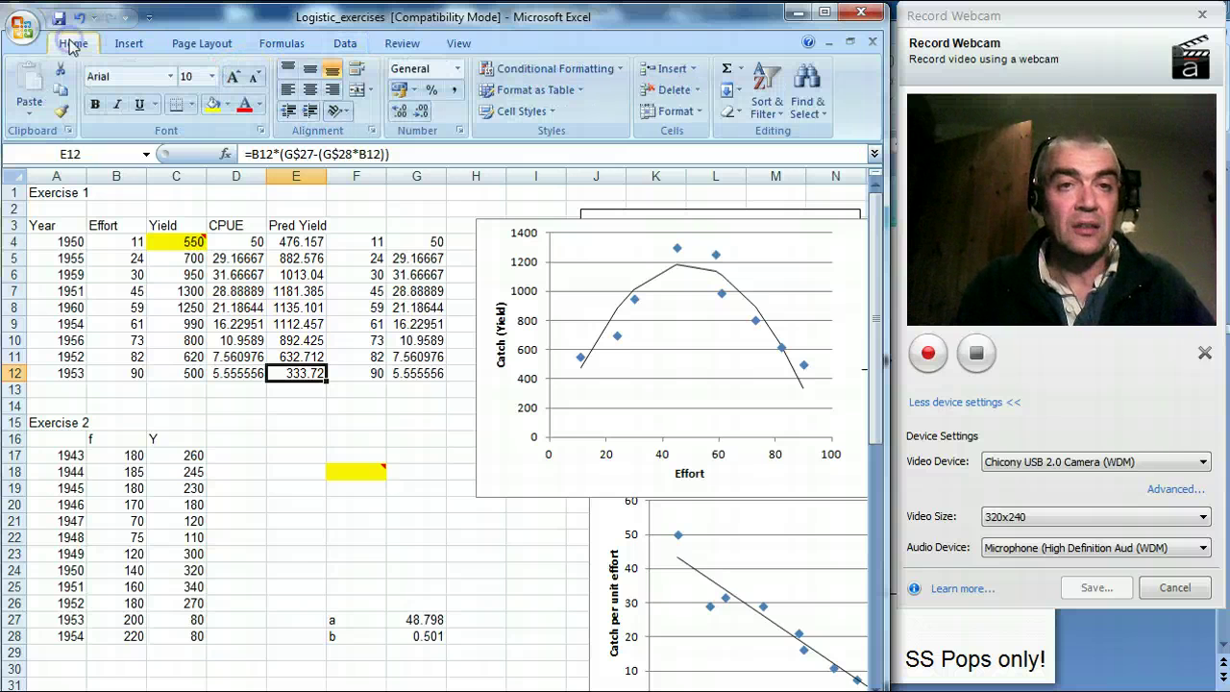
{"action": "left_click", "coordinate": [229, 106]}
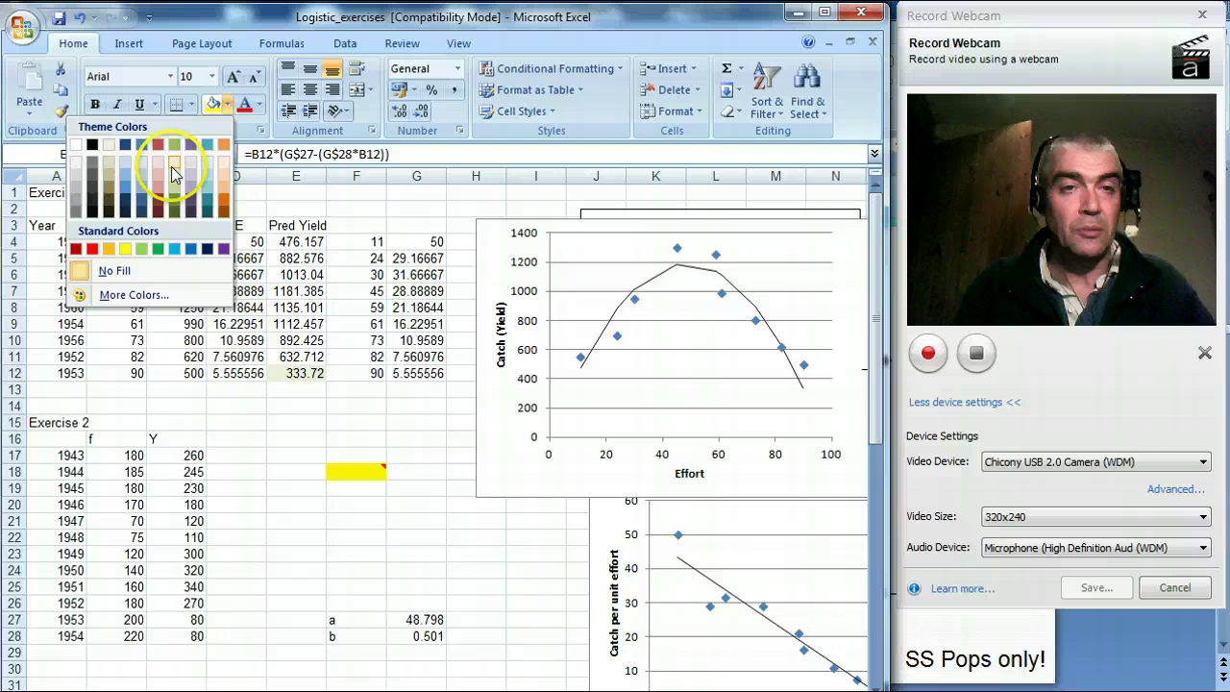
{"action": "left_click", "coordinate": [176, 173]}
{"action": "left_click", "coordinate": [274, 421]}
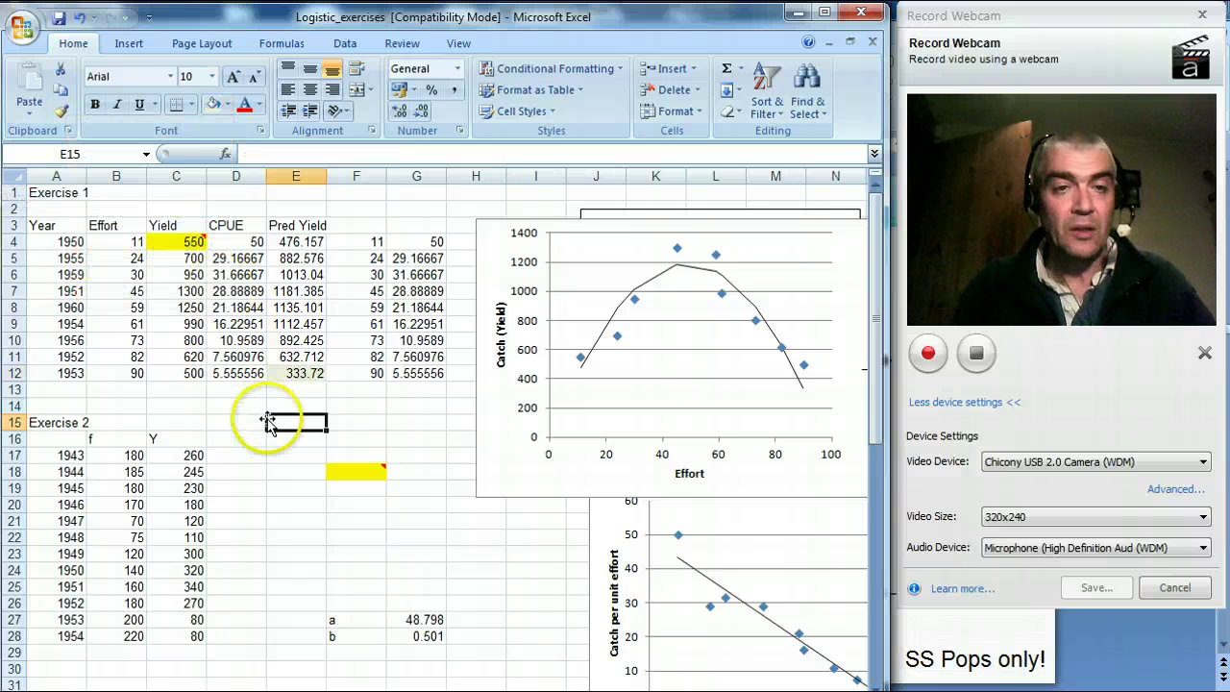
Try trial efforts of 30, 40, 50 and 55 in B12, leaving 55
{"action": "left_click", "coordinate": [131, 375]}
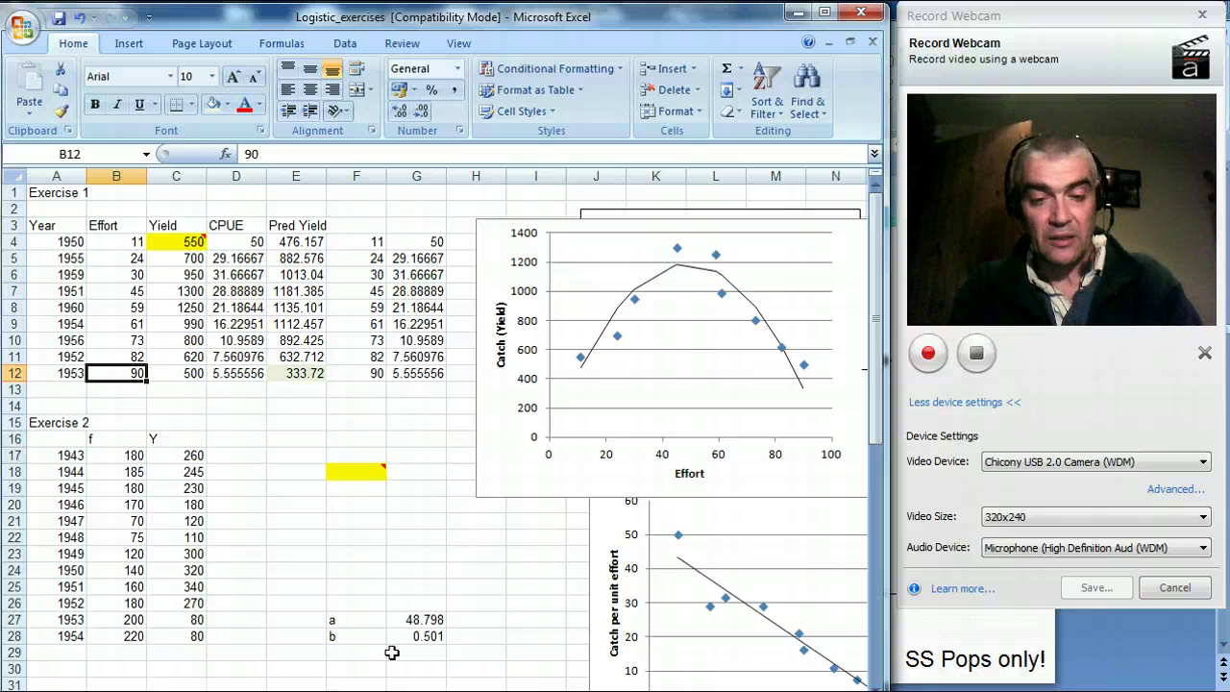
{"action": "type", "text": "30"}
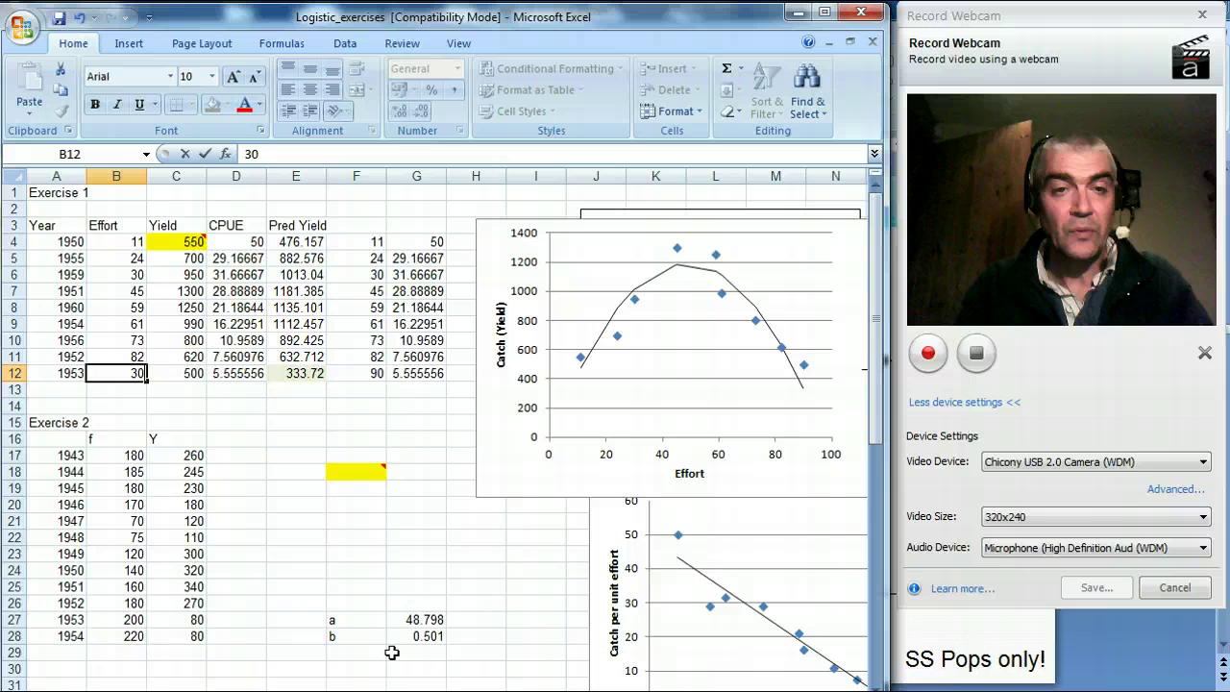
{"action": "key", "text": "Return"}
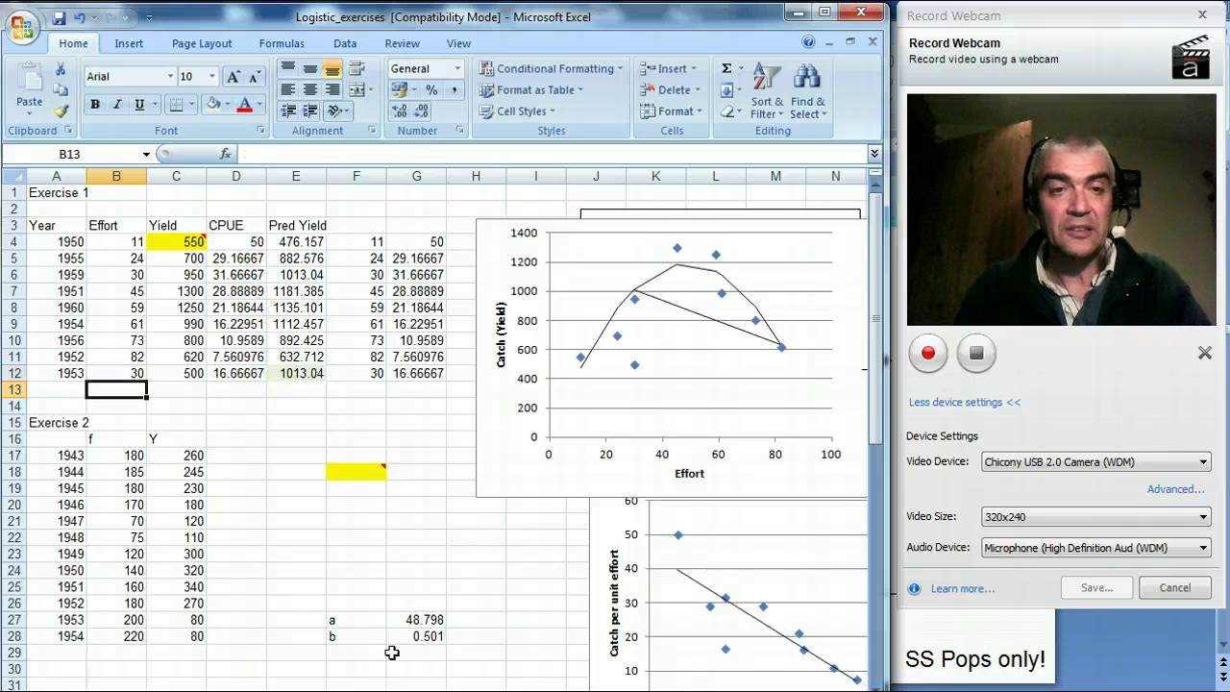
{"action": "key", "text": "Up"}
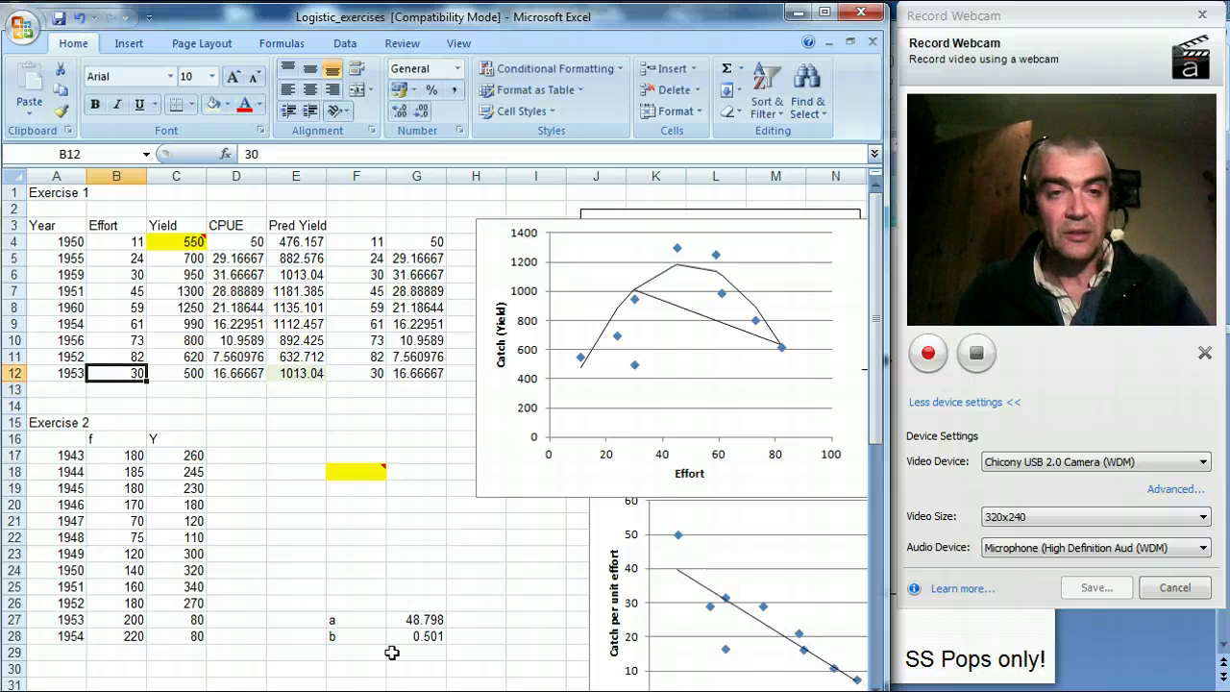
{"action": "type", "text": "4"}
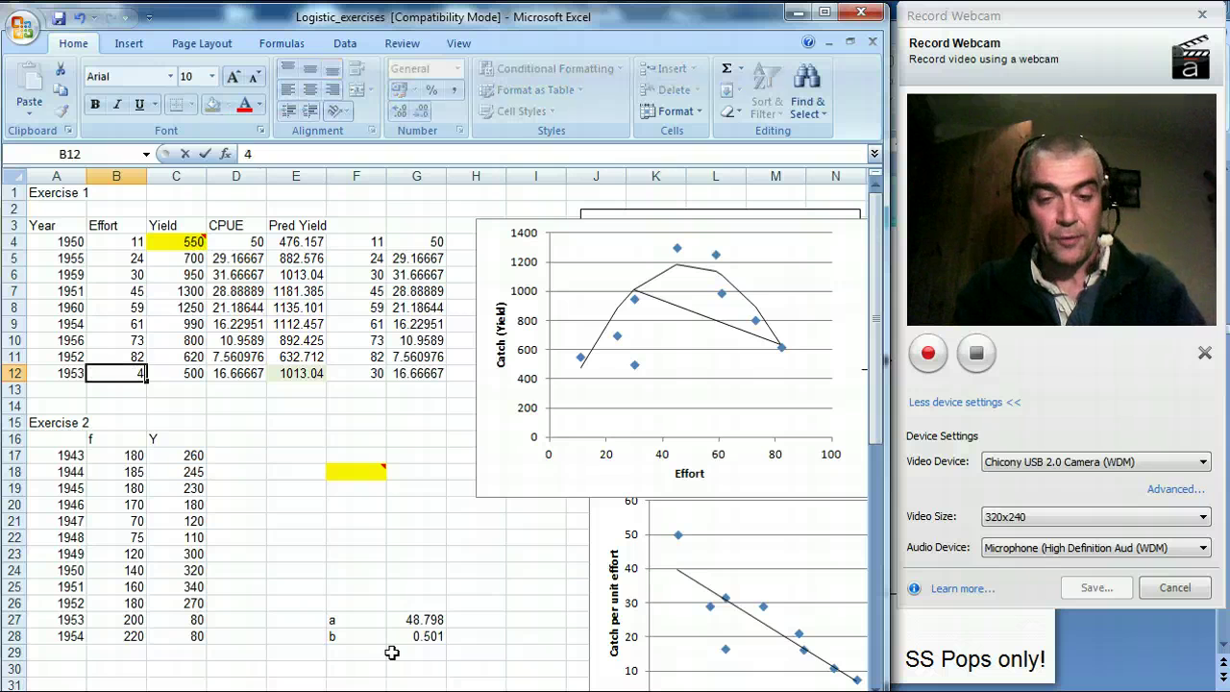
{"action": "type", "text": "0"}
{"action": "key", "text": "Return"}
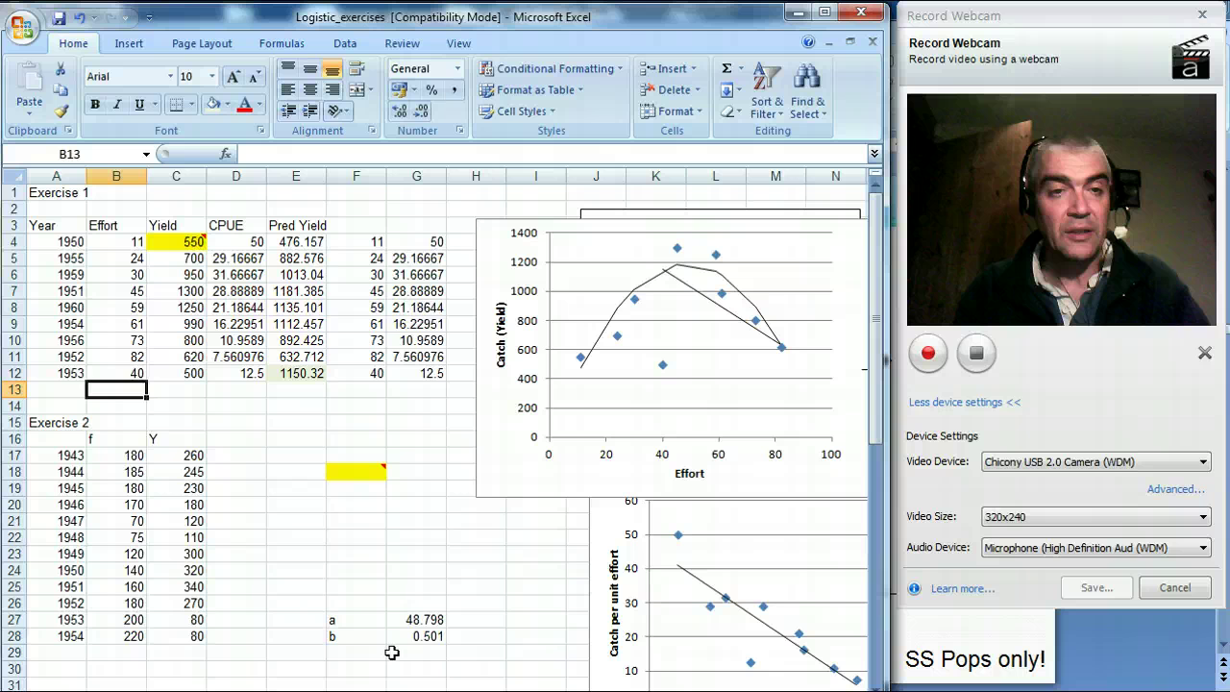
{"action": "key", "text": "Up"}
{"action": "type", "text": "50"}
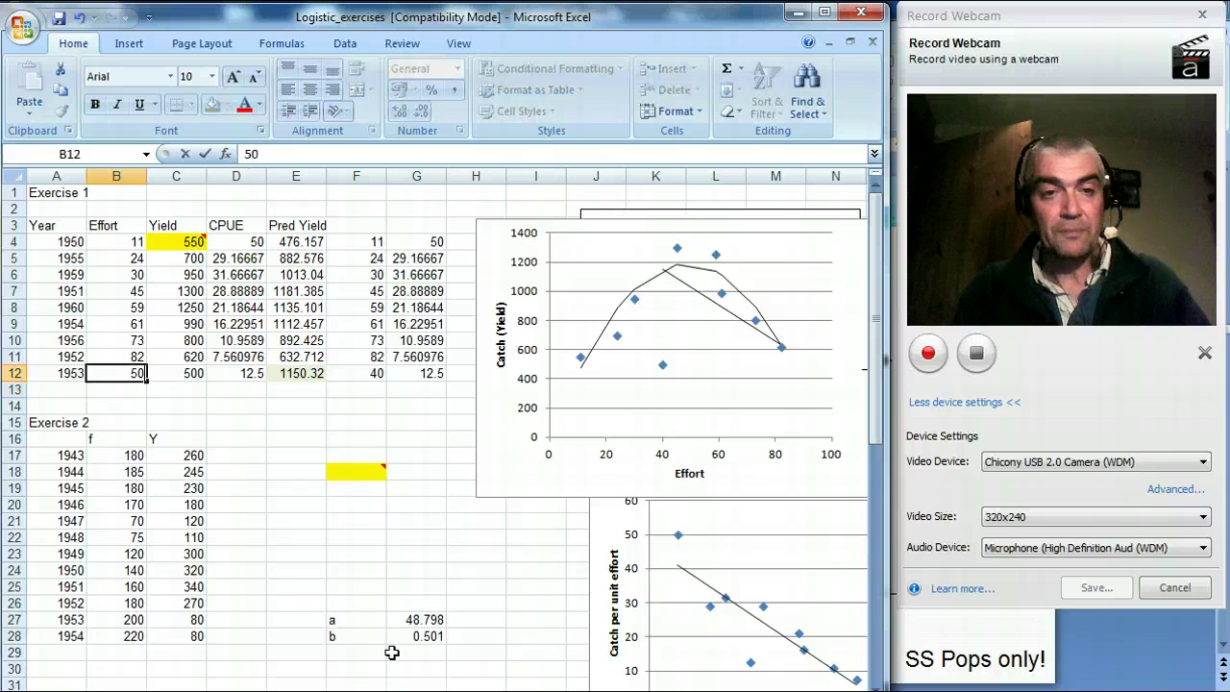
{"action": "key", "text": "Return"}
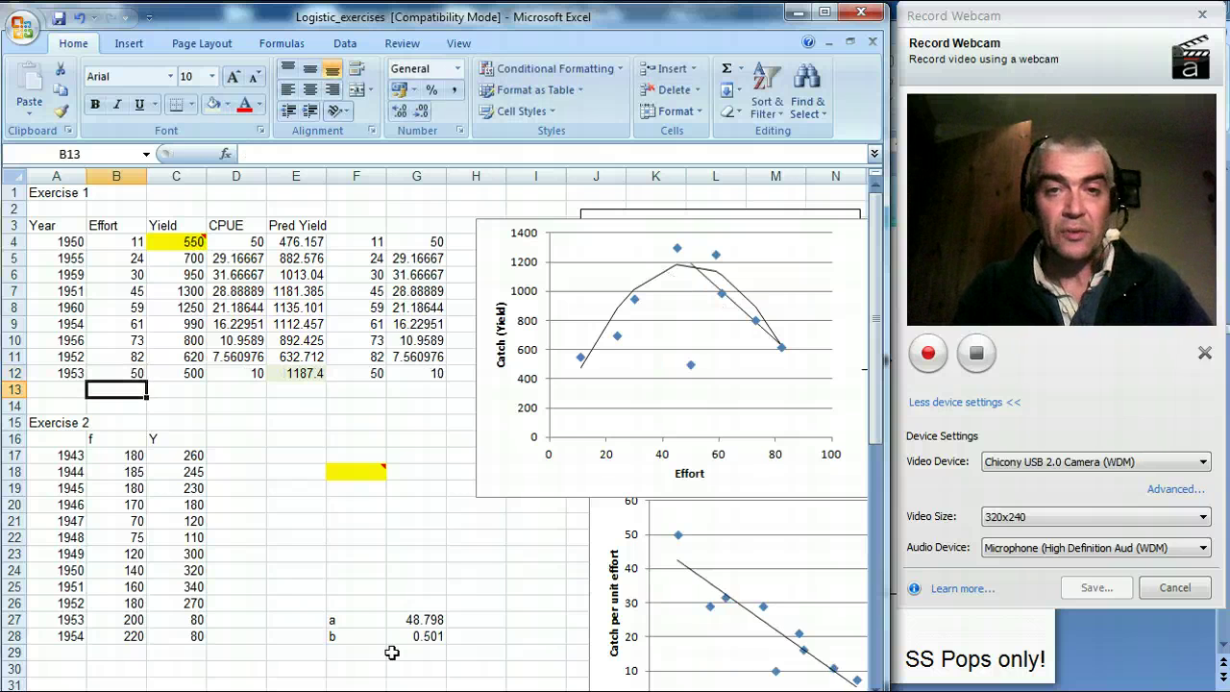
{"action": "key", "text": "Up"}
{"action": "type", "text": "55"}
{"action": "key", "text": "Return"}
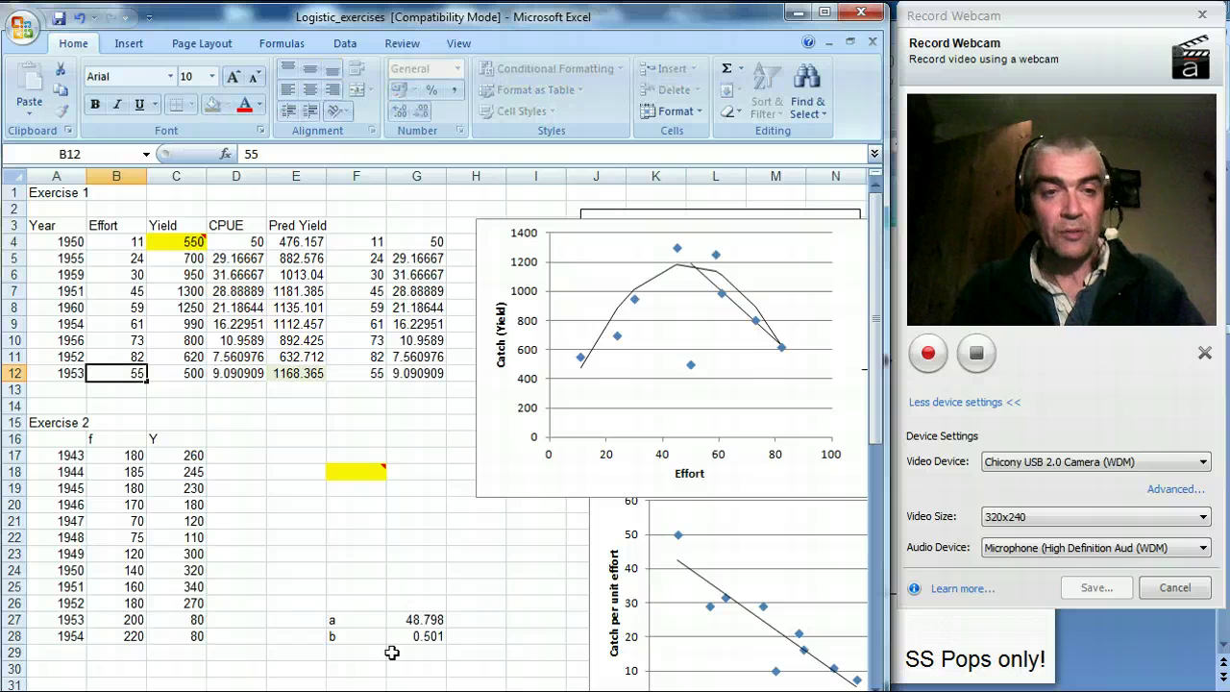
{"action": "key", "text": "Up"}
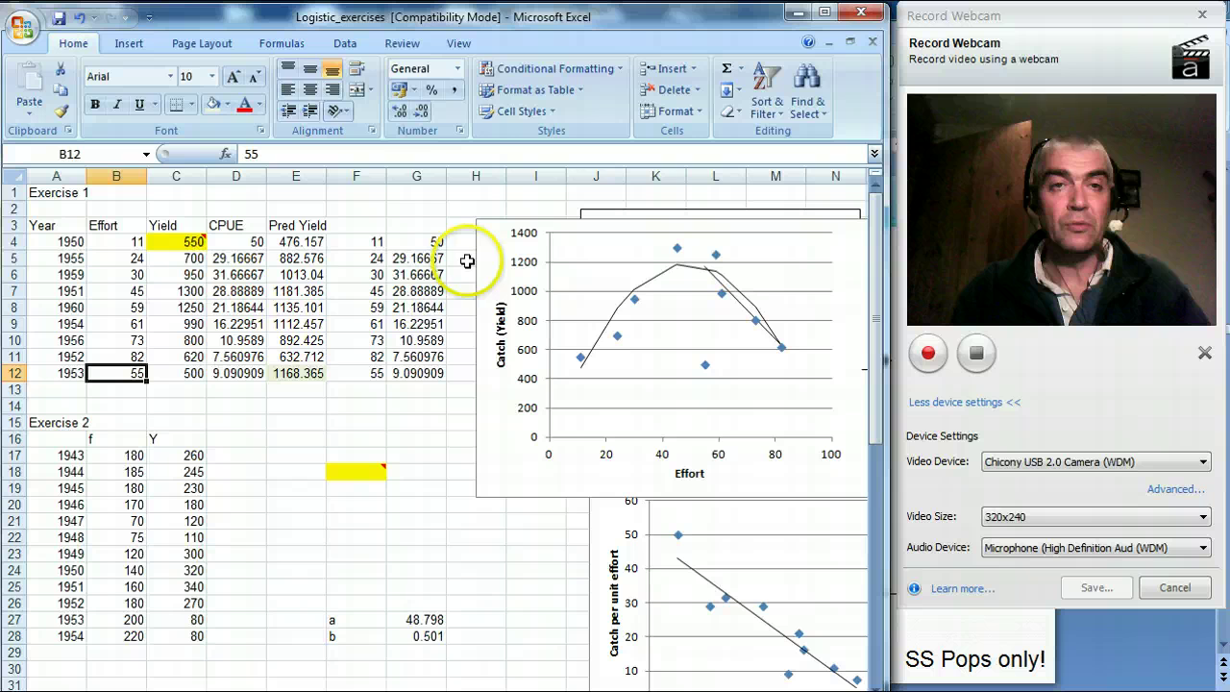
Use Solver to maximise E12 by changing B12, keeping the 48.7006 effort solution
{"action": "left_click", "coordinate": [345, 44]}
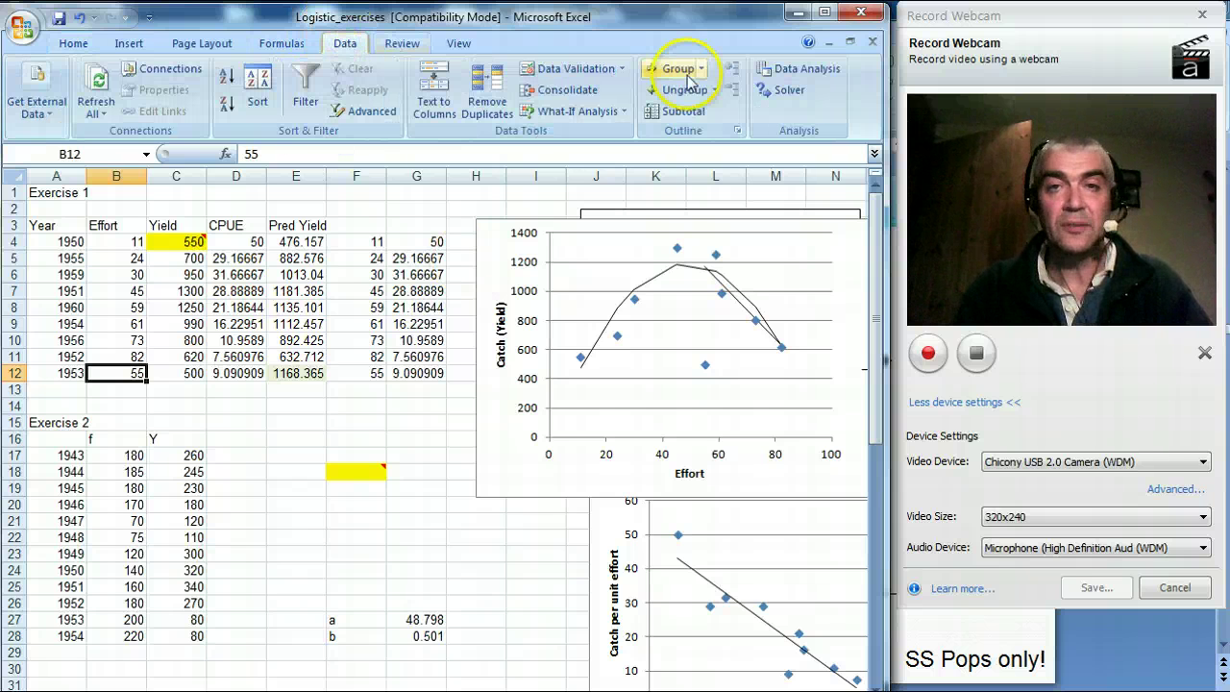
{"action": "left_click", "coordinate": [785, 93]}
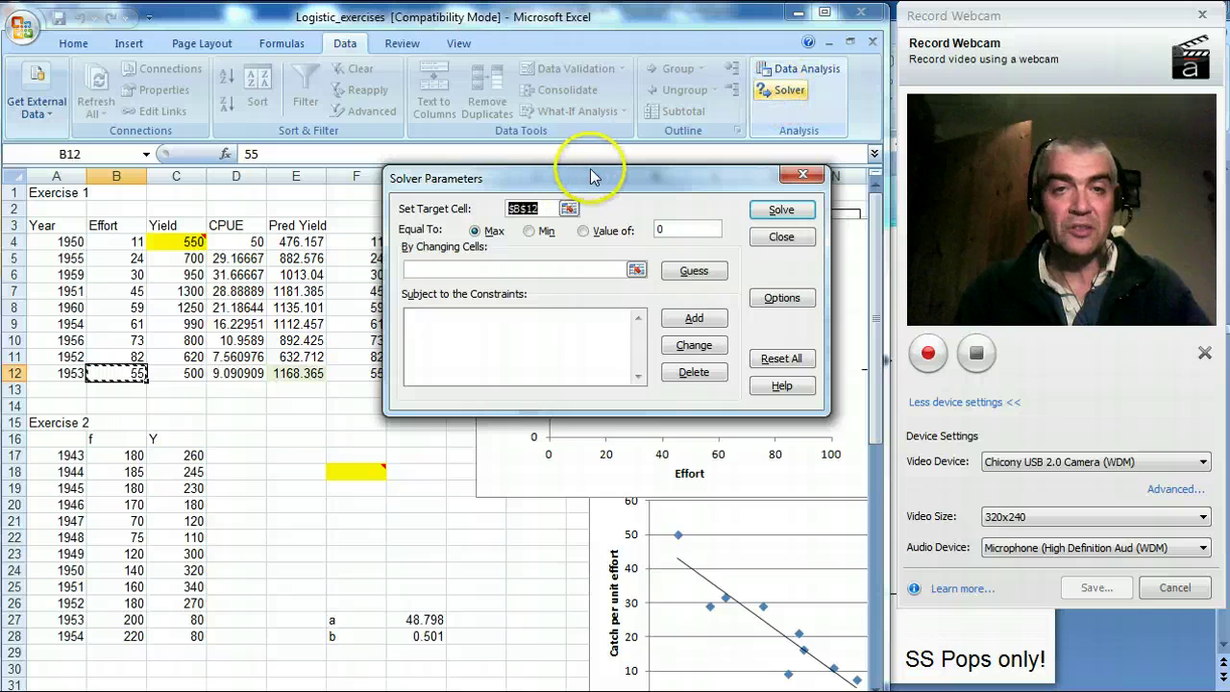
{"action": "left_click_drag", "start_coordinate": [585, 183], "coordinate": [448, 452]}
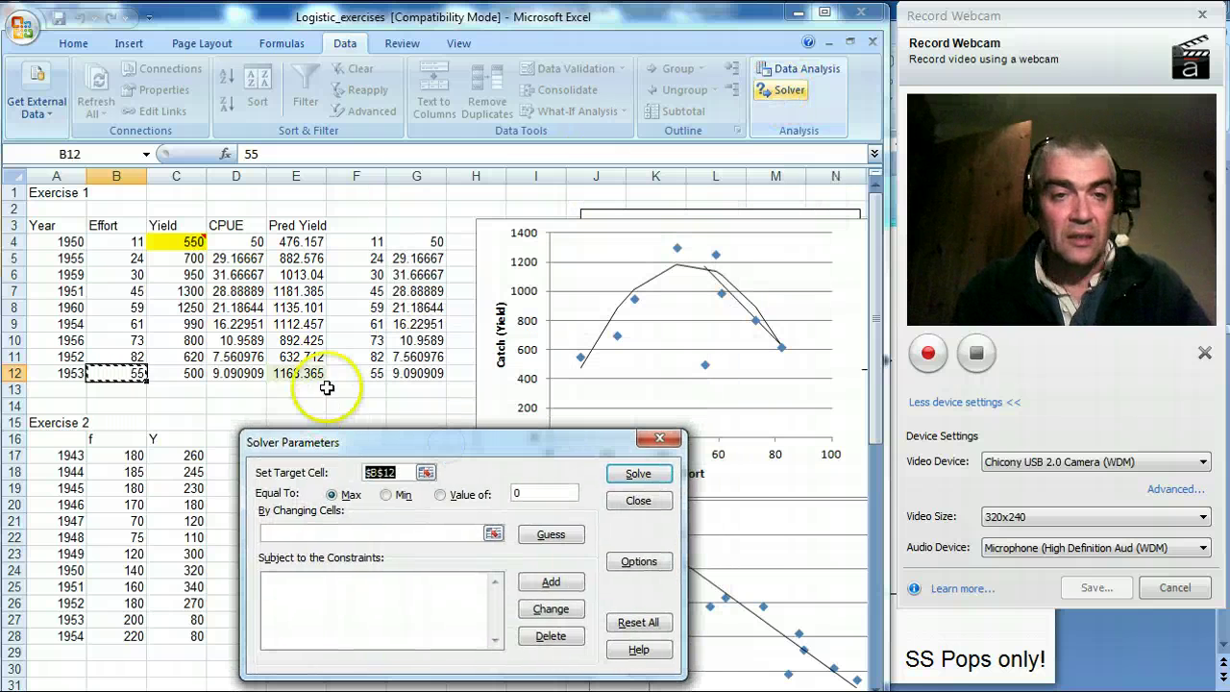
{"action": "left_click", "coordinate": [298, 373]}
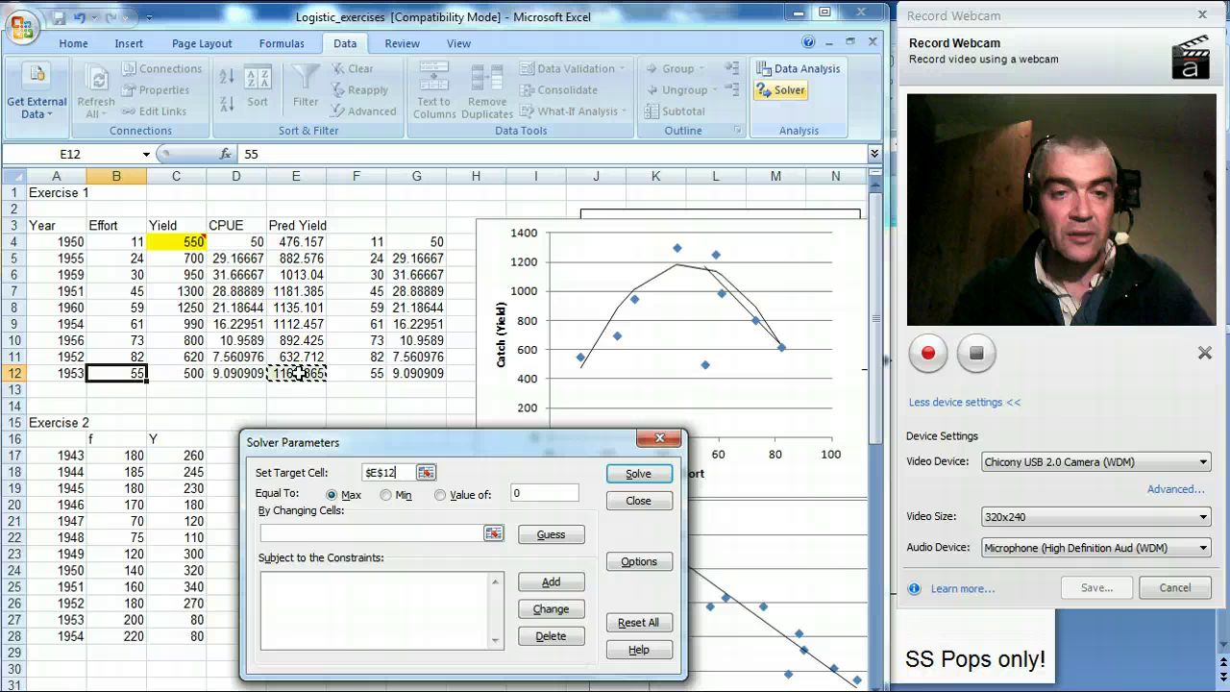
{"action": "left_click", "coordinate": [322, 534]}
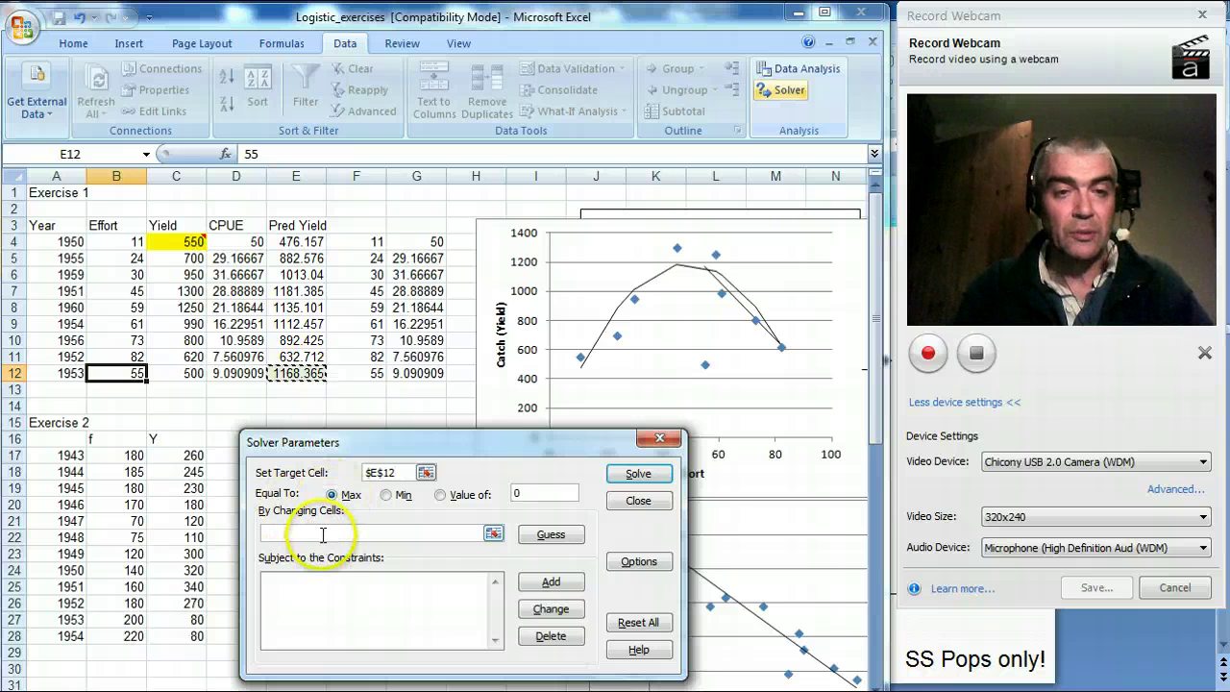
{"action": "left_click", "coordinate": [127, 373]}
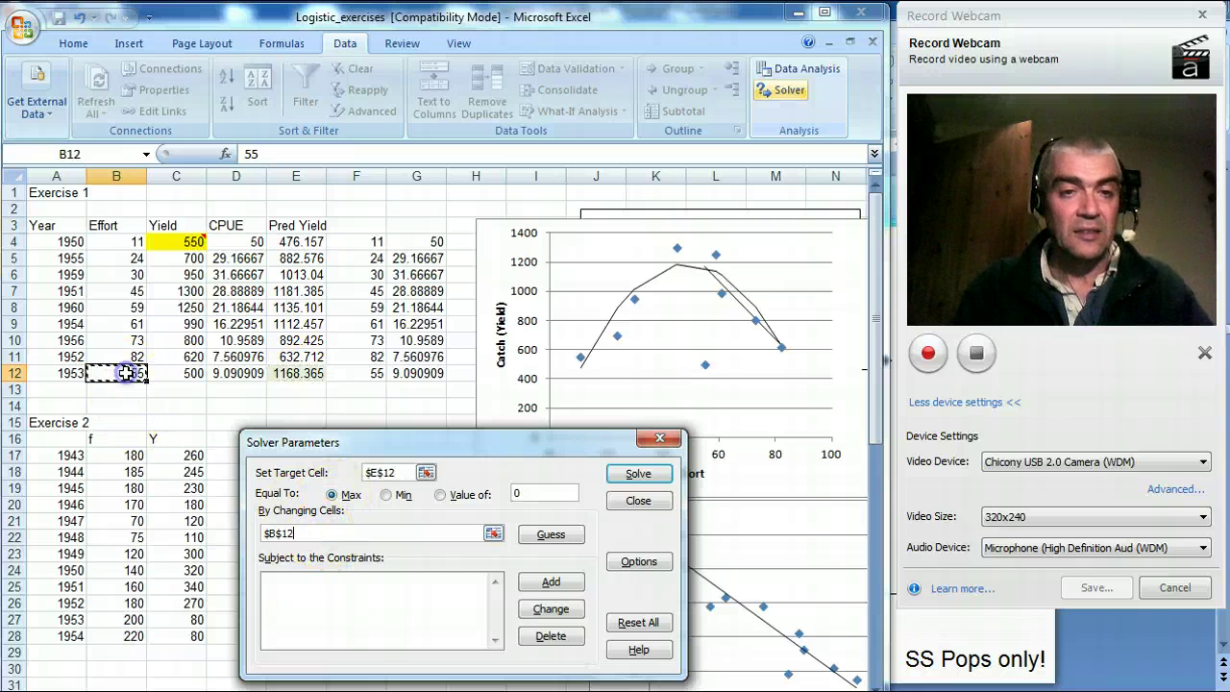
{"action": "left_click", "coordinate": [635, 474]}
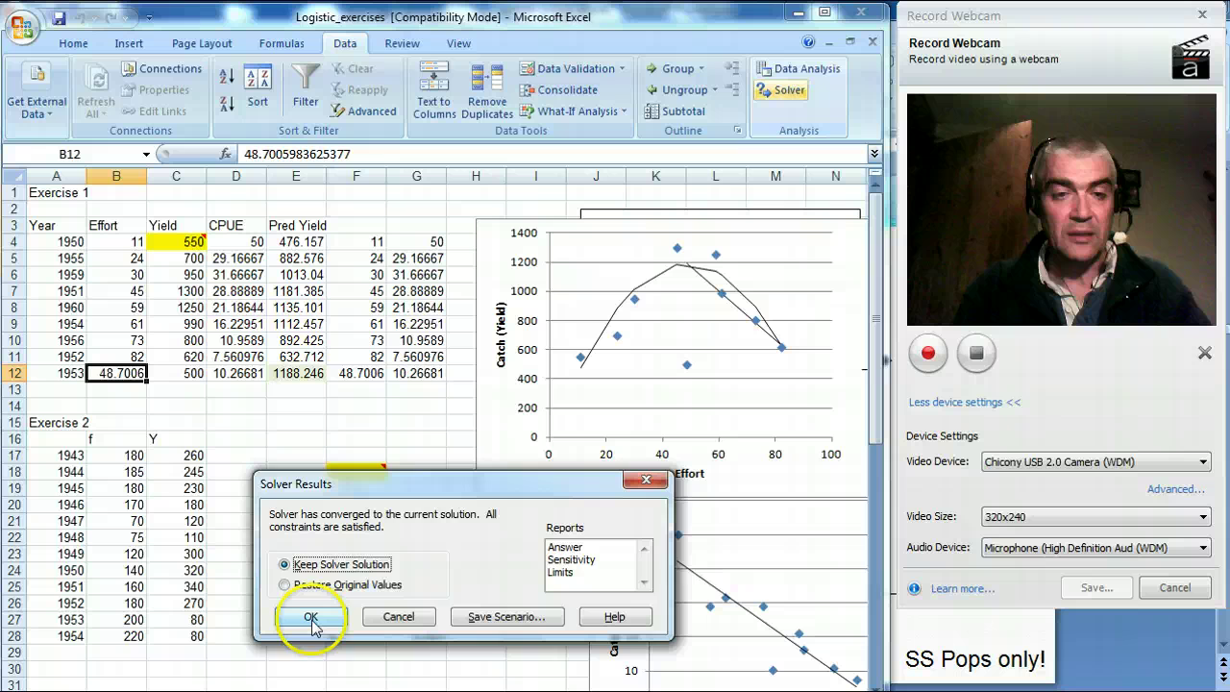
{"action": "left_click", "coordinate": [310, 618]}
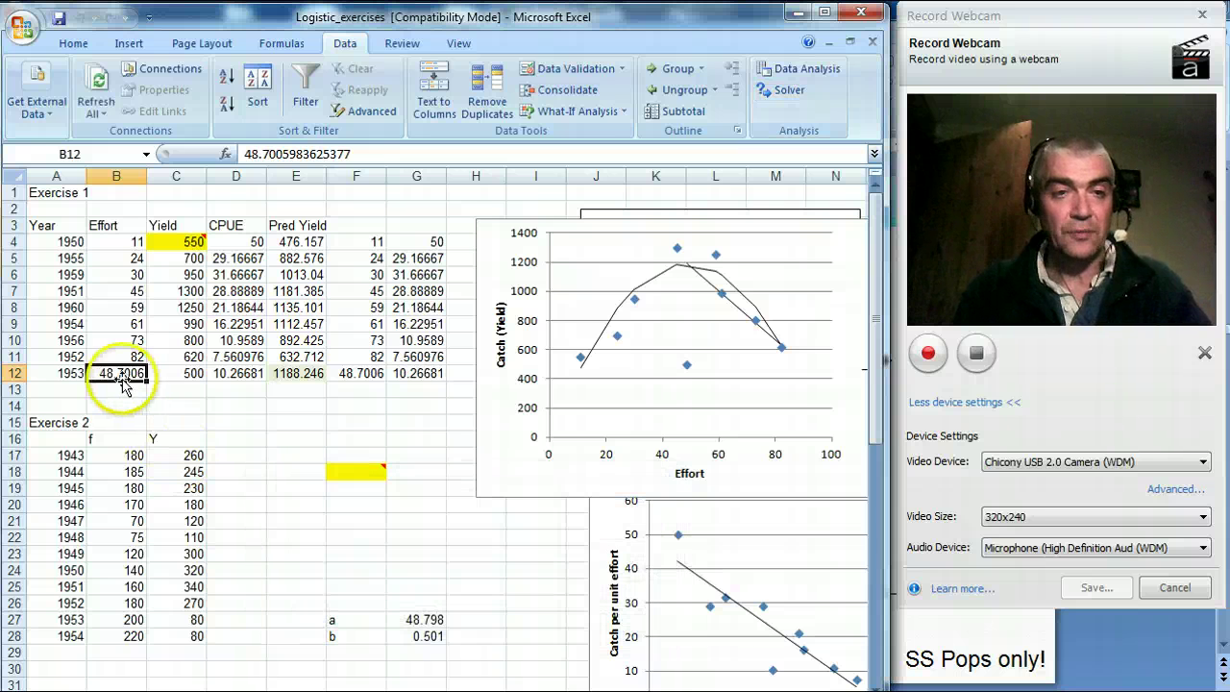